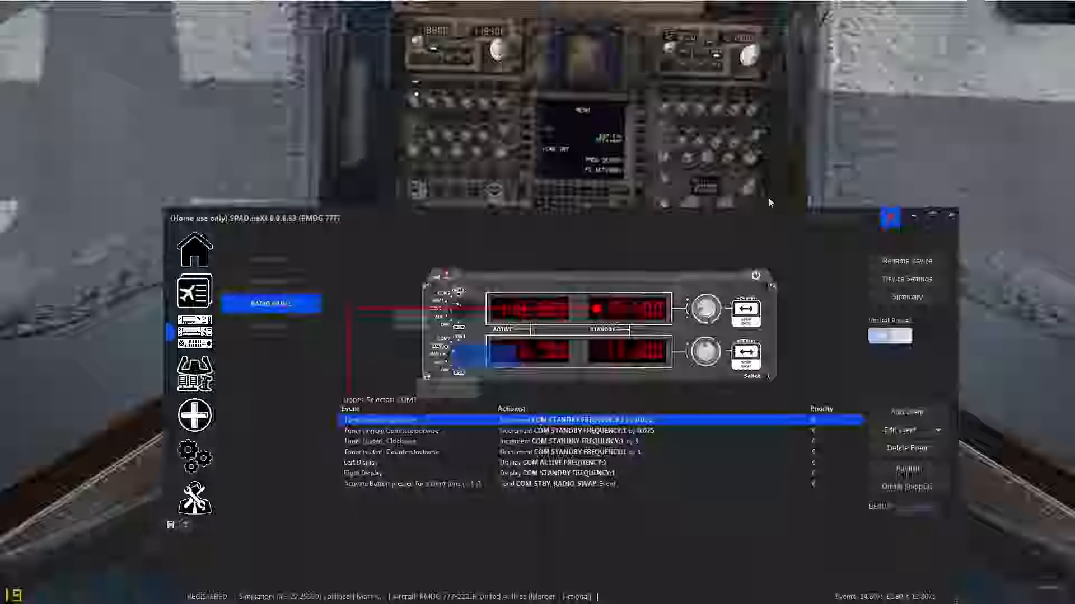
Display the events configured for the radio panel's upper COM1 selector.
mouse_move(778, 212)
mouse_down()
mouse_move(793, 147)
mouse_move(774, 201)
mouse_up()
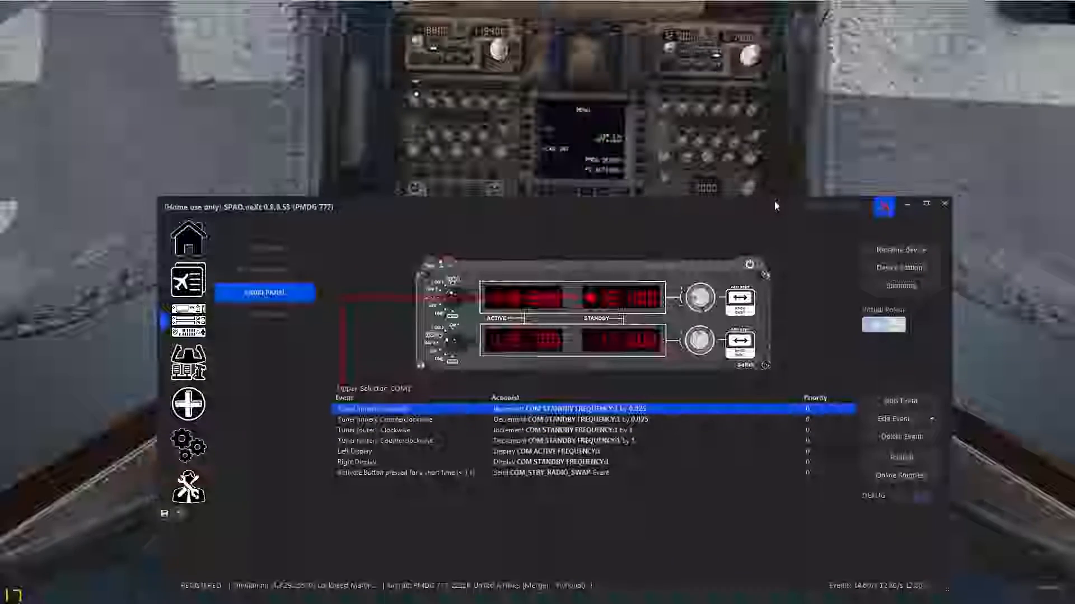
click(649, 310)
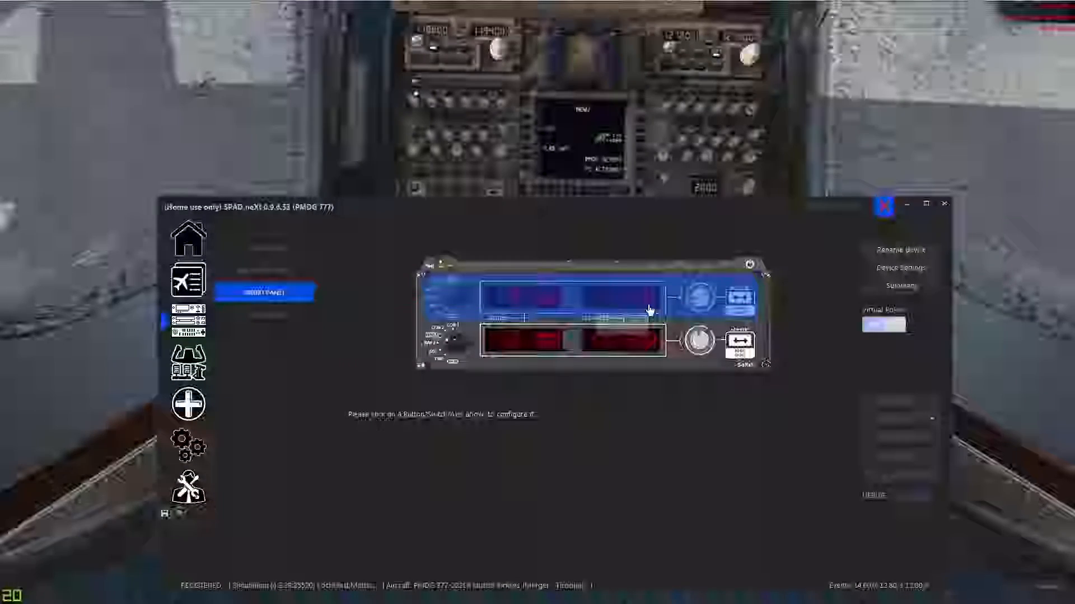
click(664, 308)
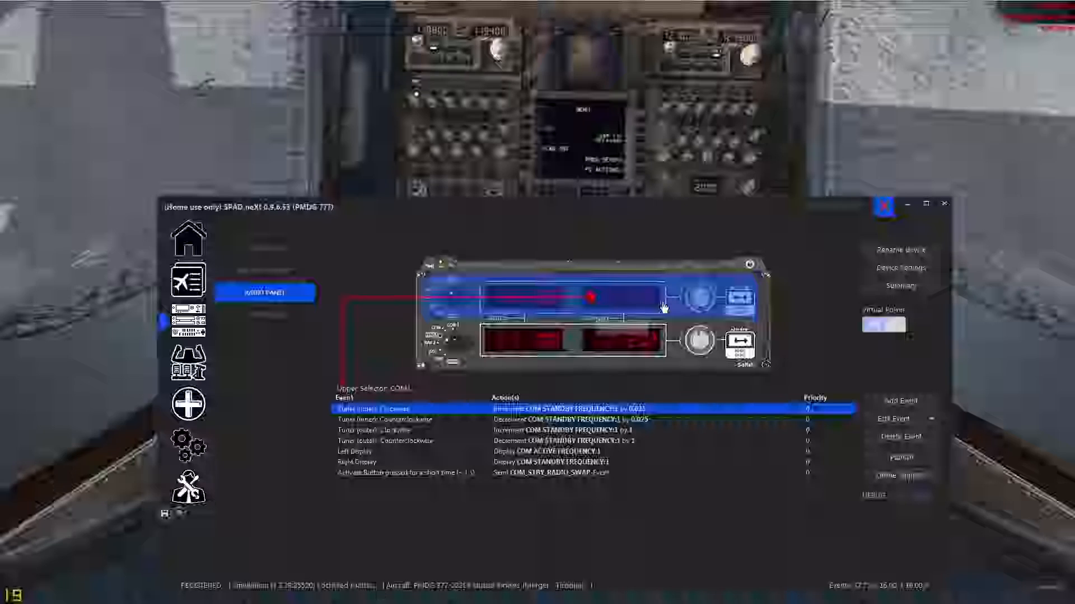
click(694, 525)
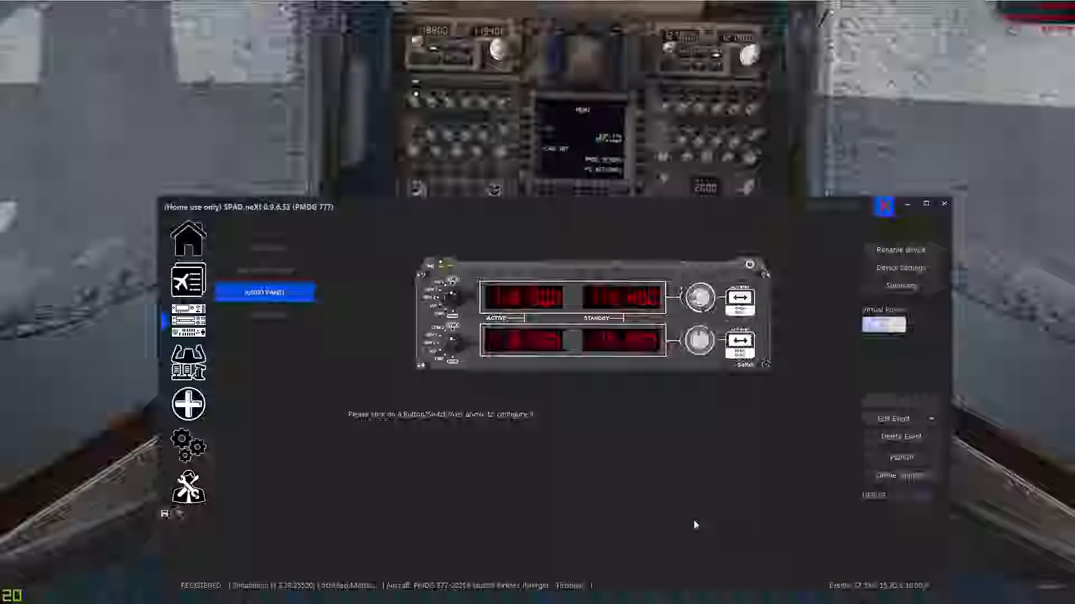
click(591, 303)
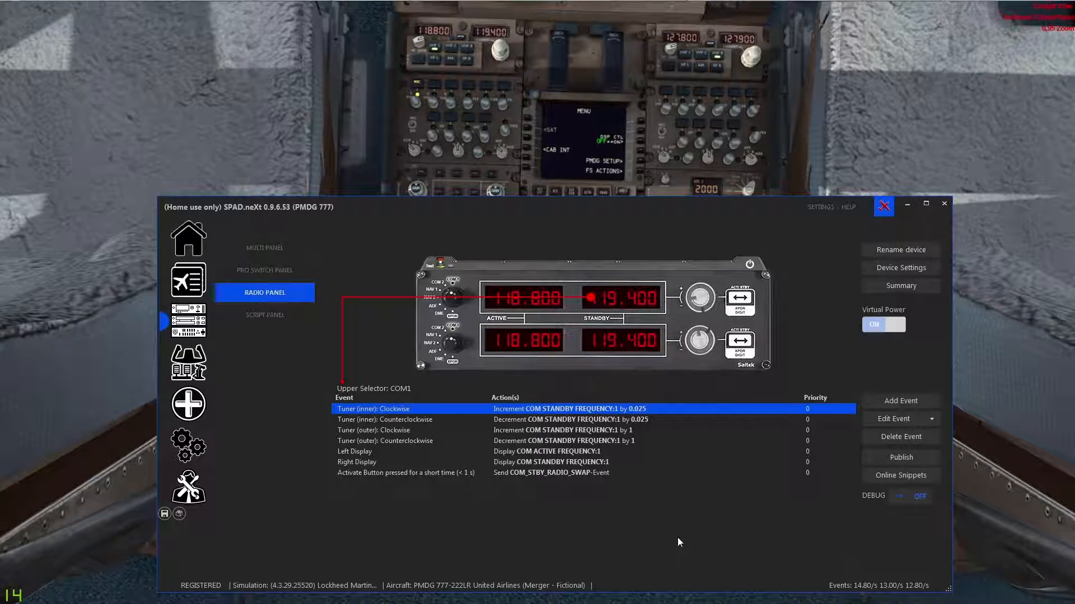
Browse the online snippets offered for the complete radio panel device and close the list without loading one.
click(900, 476)
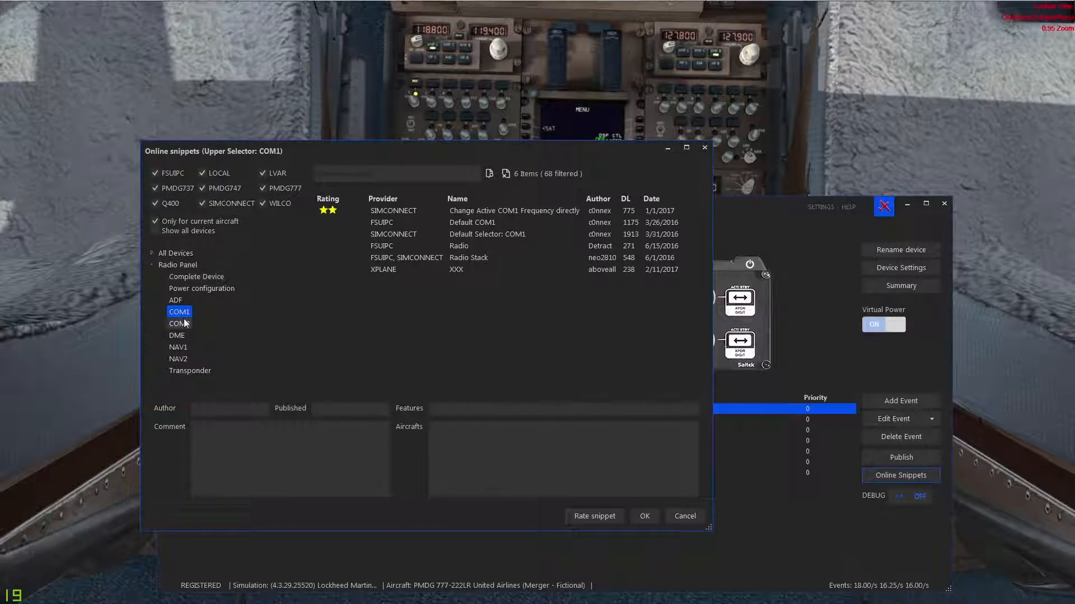
click(183, 265)
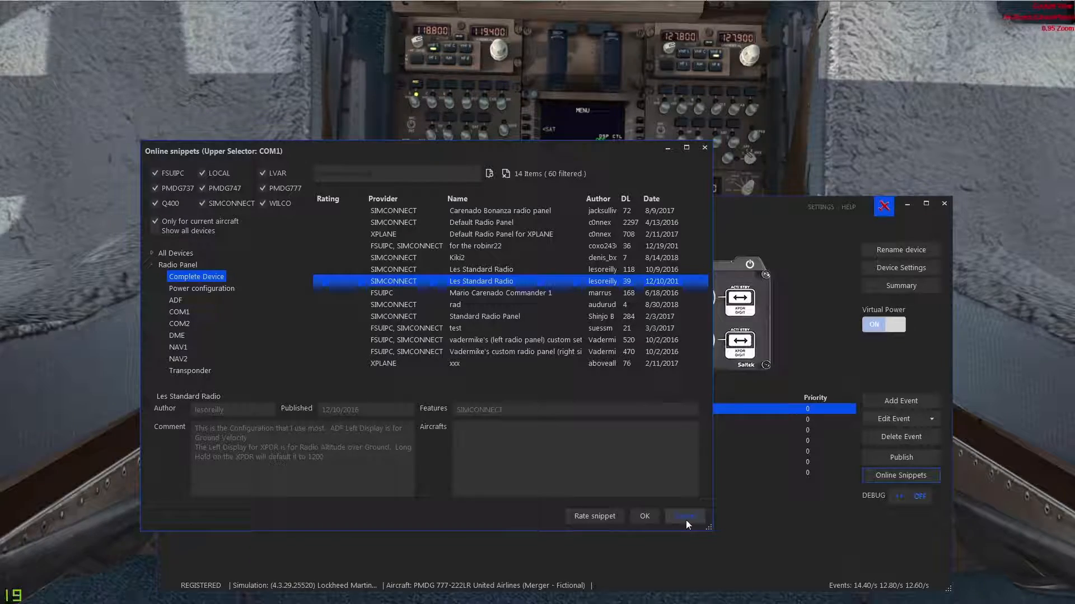
click(685, 518)
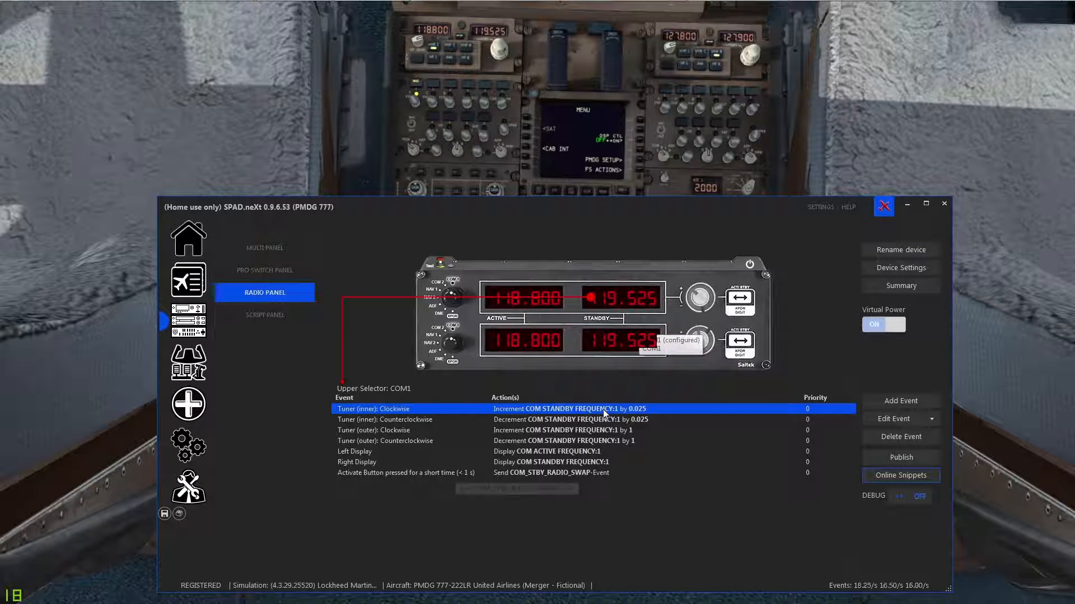
Open the data change action of the COM1 inner tuner clockwise event.
double_click(575, 414)
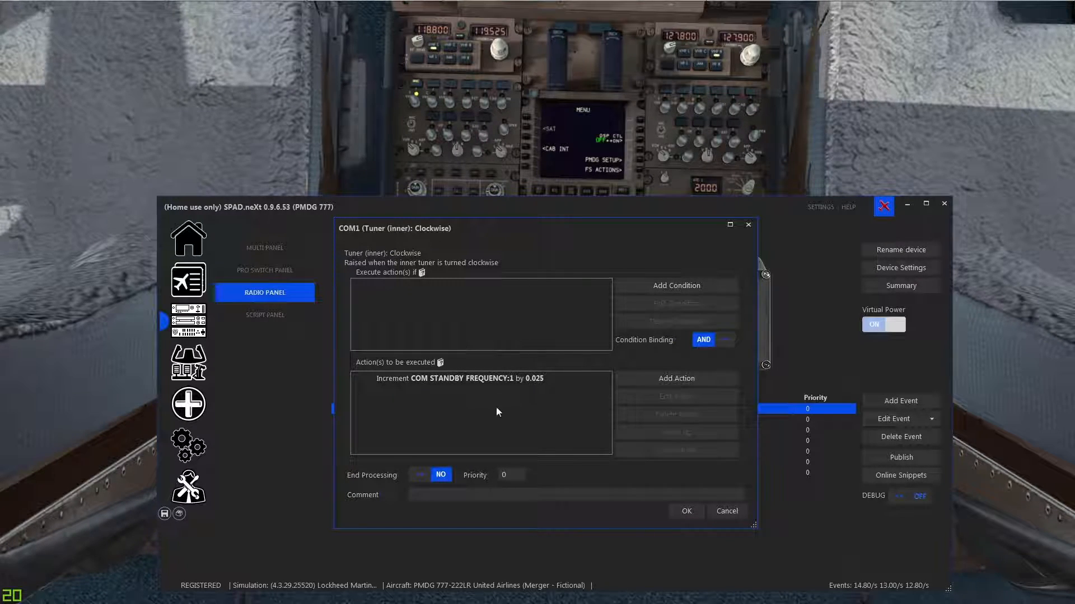
click(501, 383)
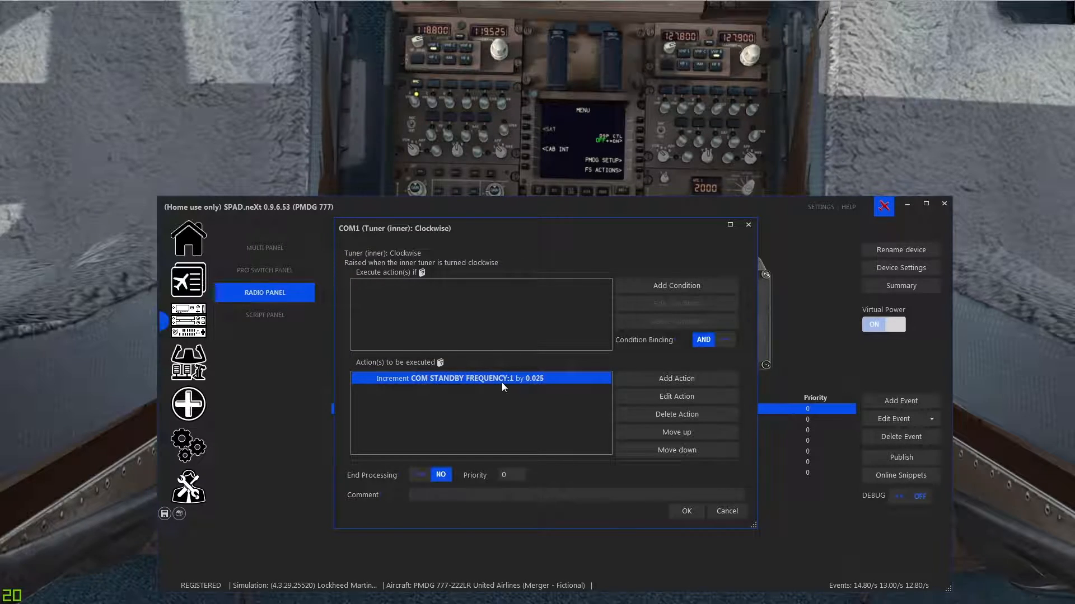
double_click(502, 382)
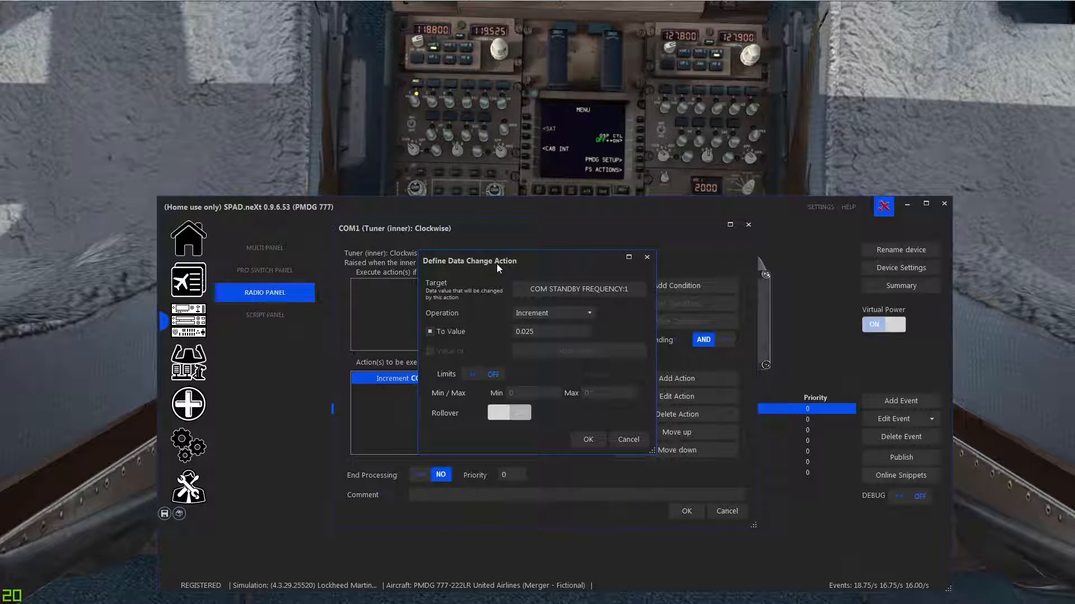
Search the action's target data definitions for "com st" and leave the selection without choosing another target.
click(560, 288)
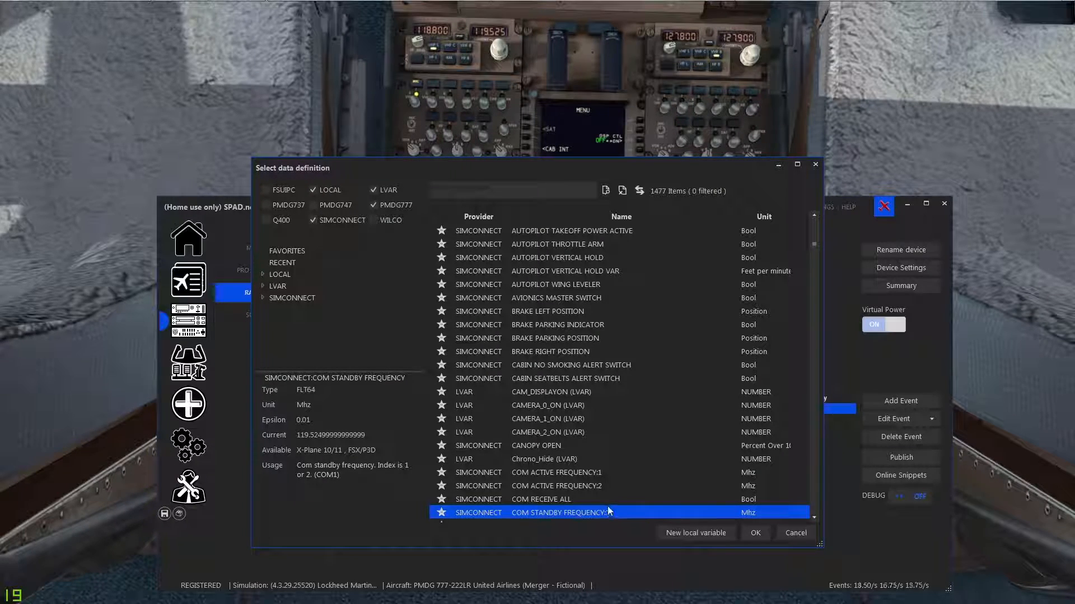
click(815, 518)
click(815, 518)
click(814, 518)
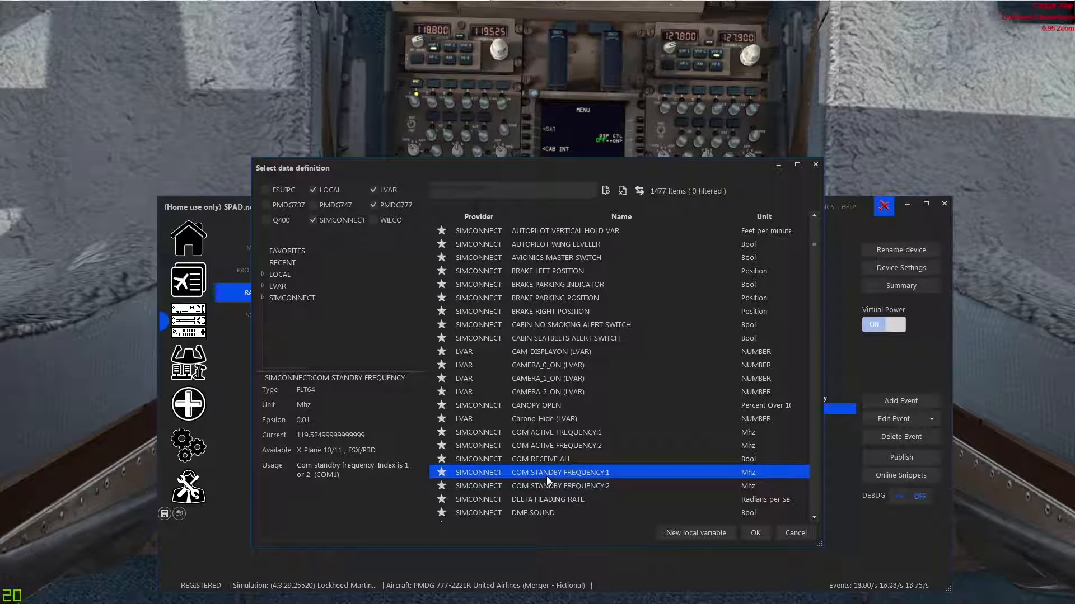
click(445, 190)
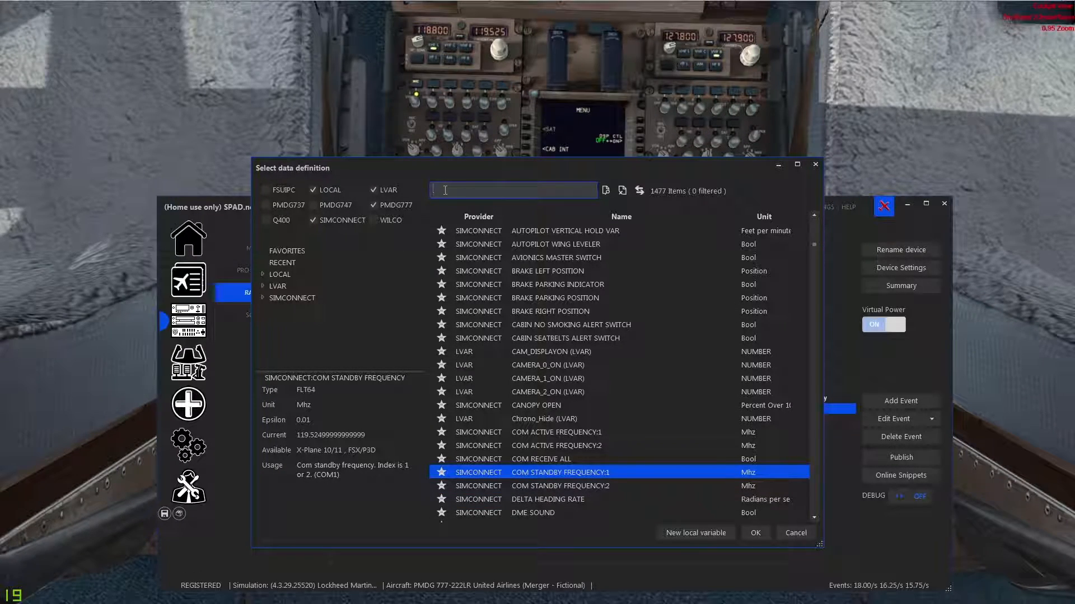
text(co)
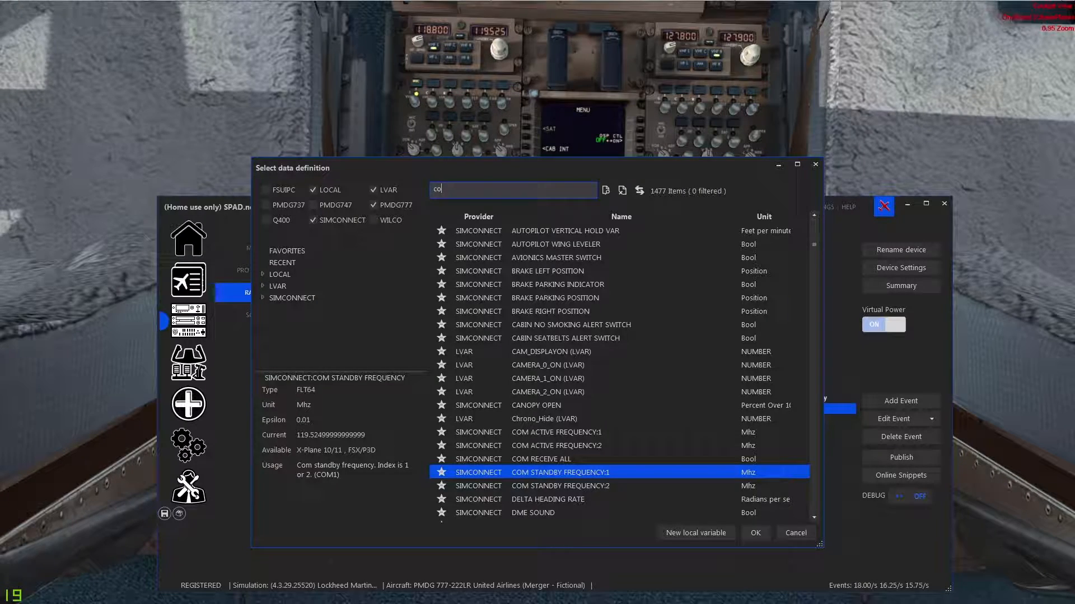
text(m st)
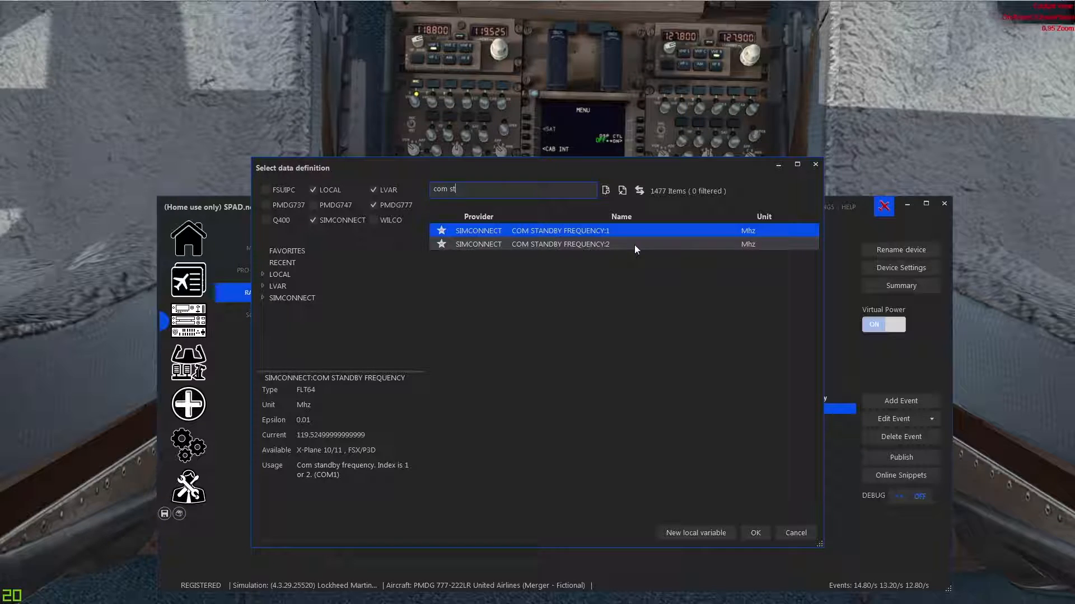
click(797, 533)
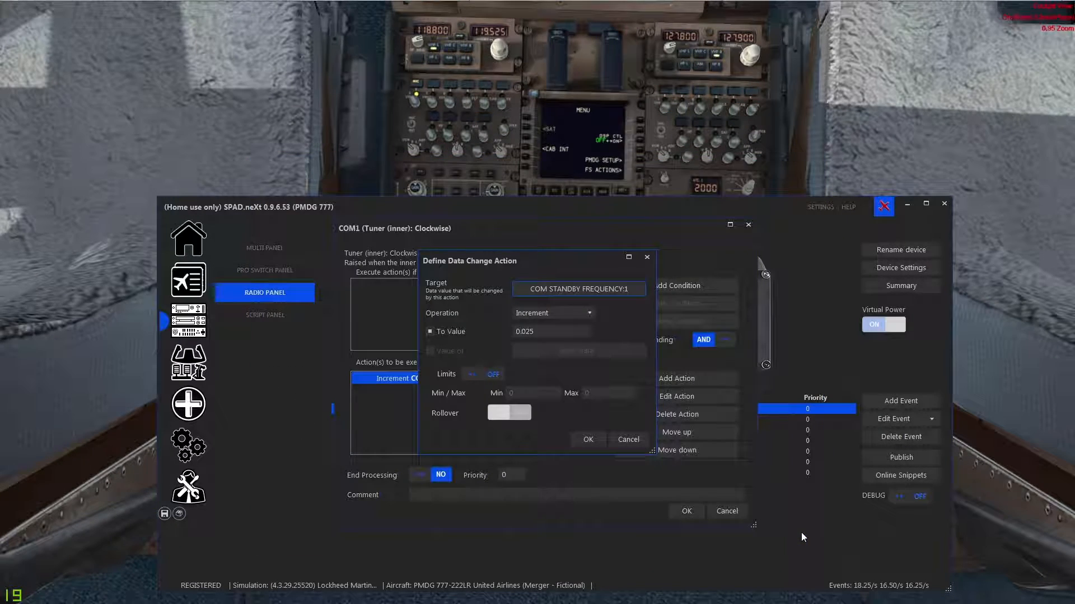
Examine the inner clockwise action's operation and value settings, and close the action and its event without changes.
click(529, 315)
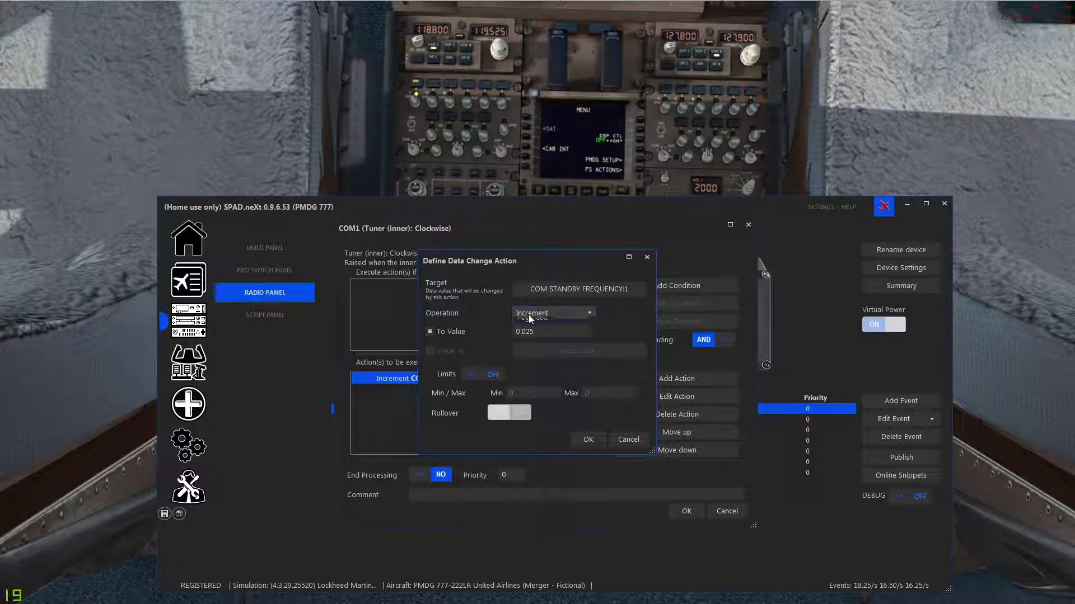
key(Tab)
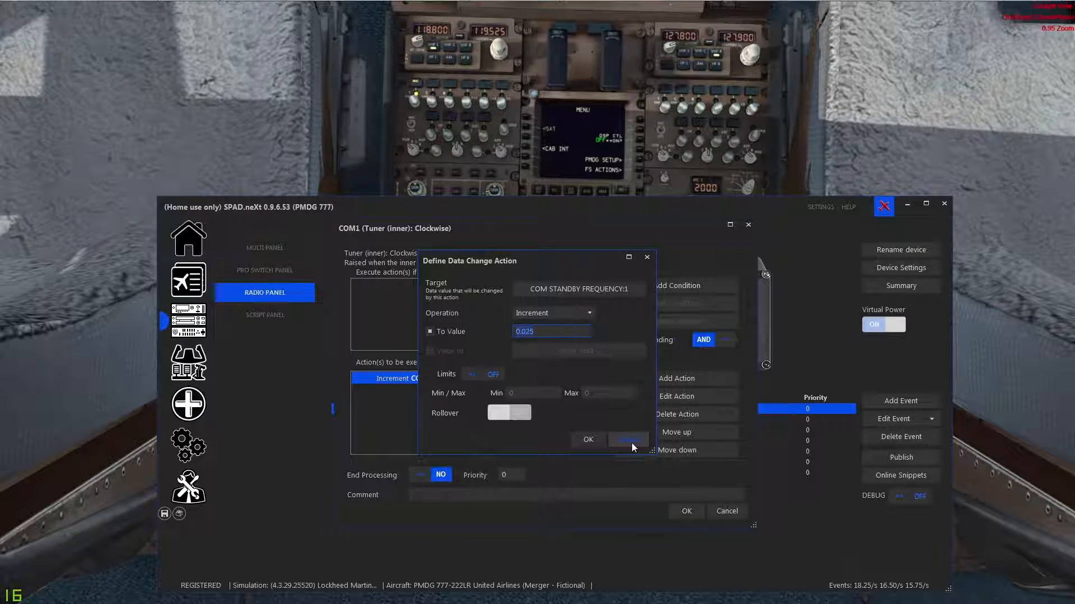
click(604, 439)
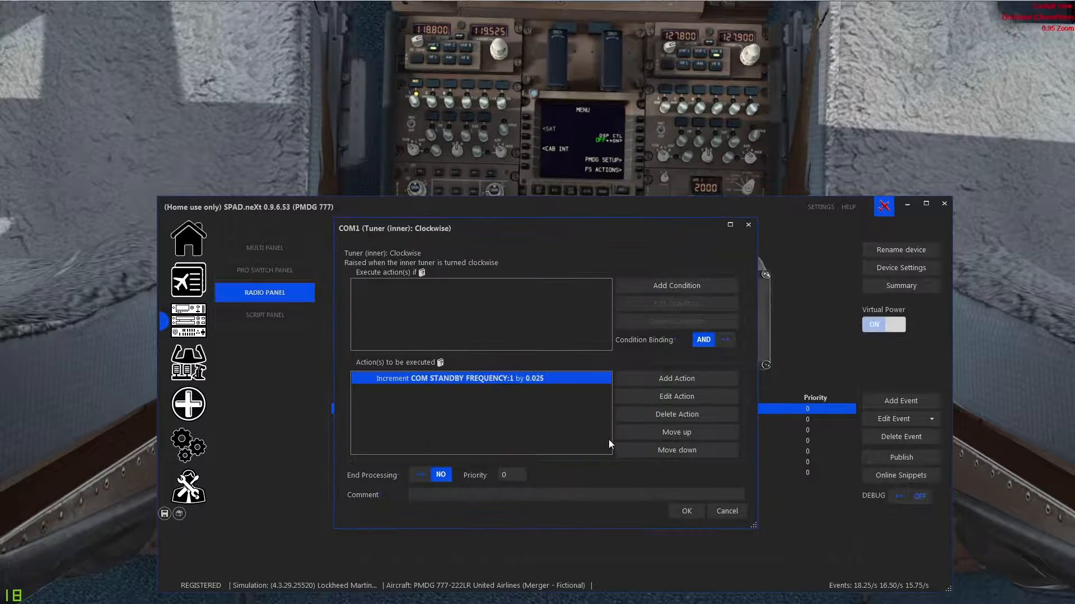
click(728, 512)
Inspect the data change action of the COM1 inner tuner counterclockwise event and close both dialogs.
click(584, 421)
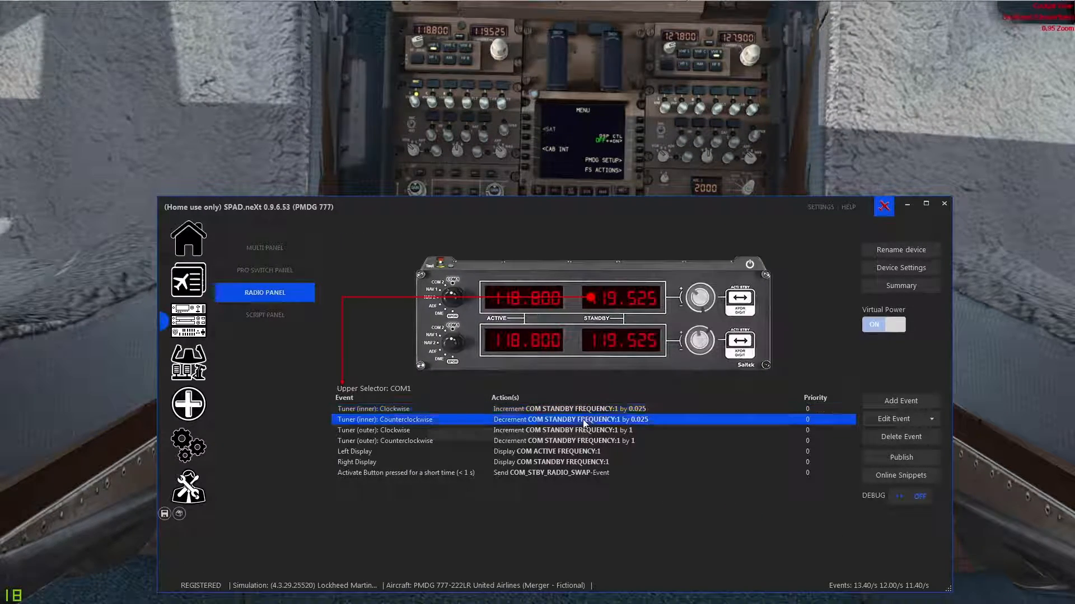
double_click(584, 421)
double_click(547, 378)
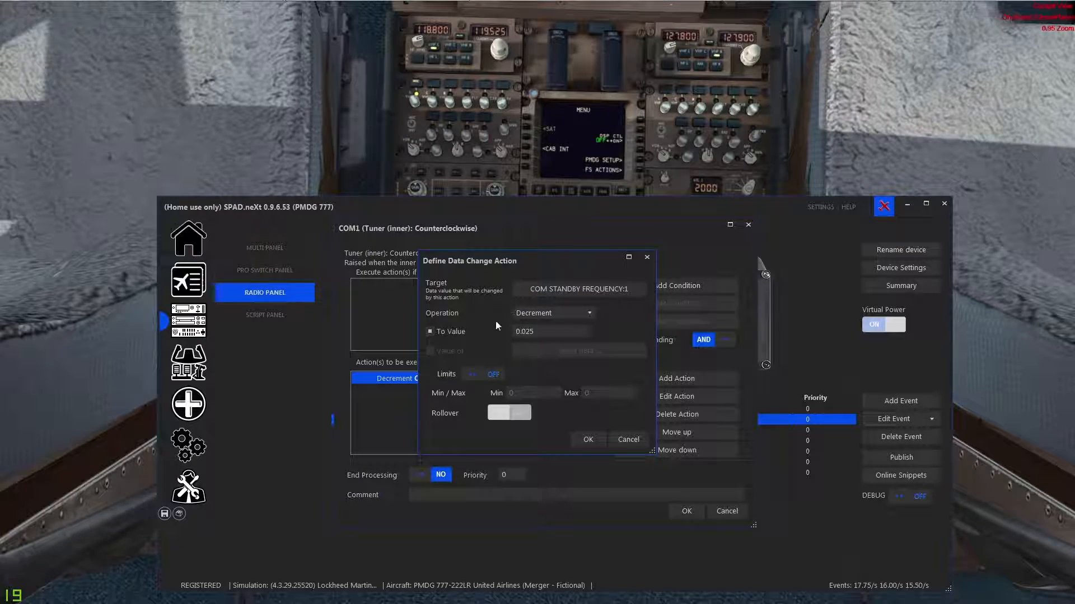
click(533, 331)
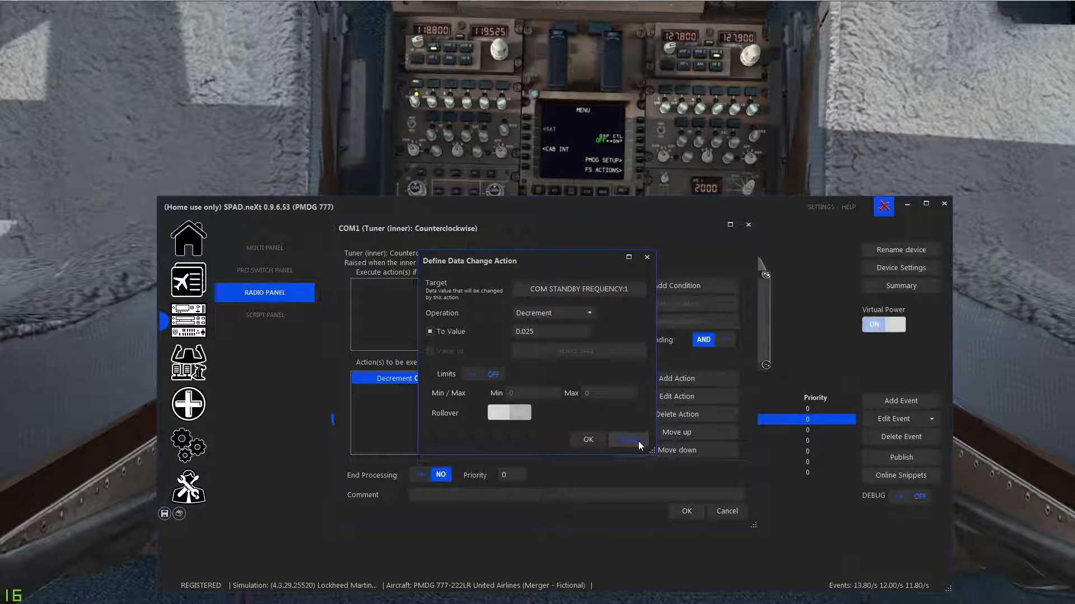
click(588, 439)
click(687, 511)
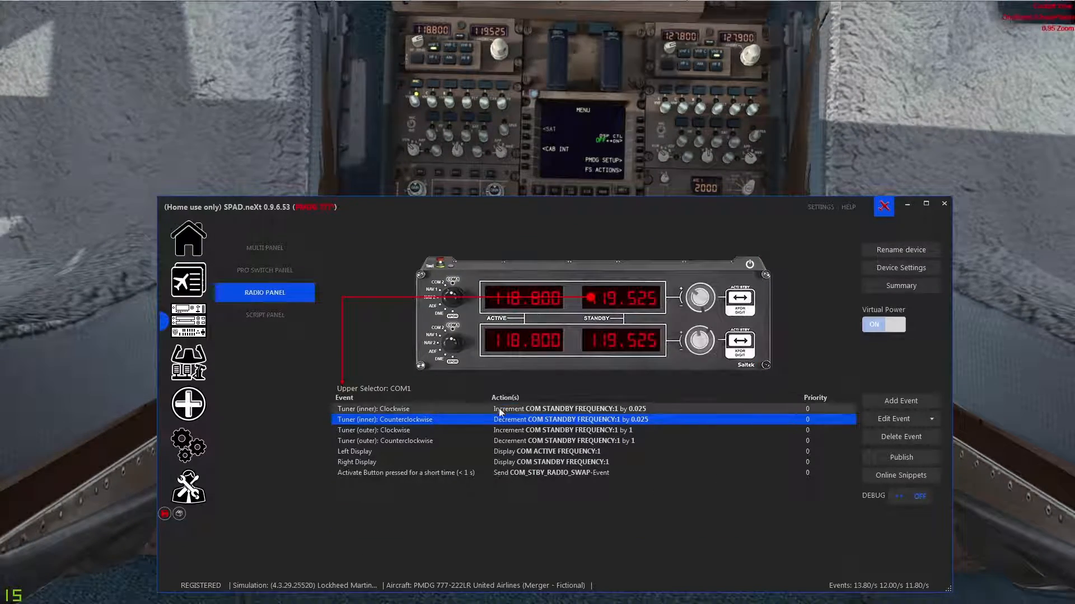
Inspect the data change action of the COM1 outer tuner clockwise event and cancel out of both dialogs.
click(418, 429)
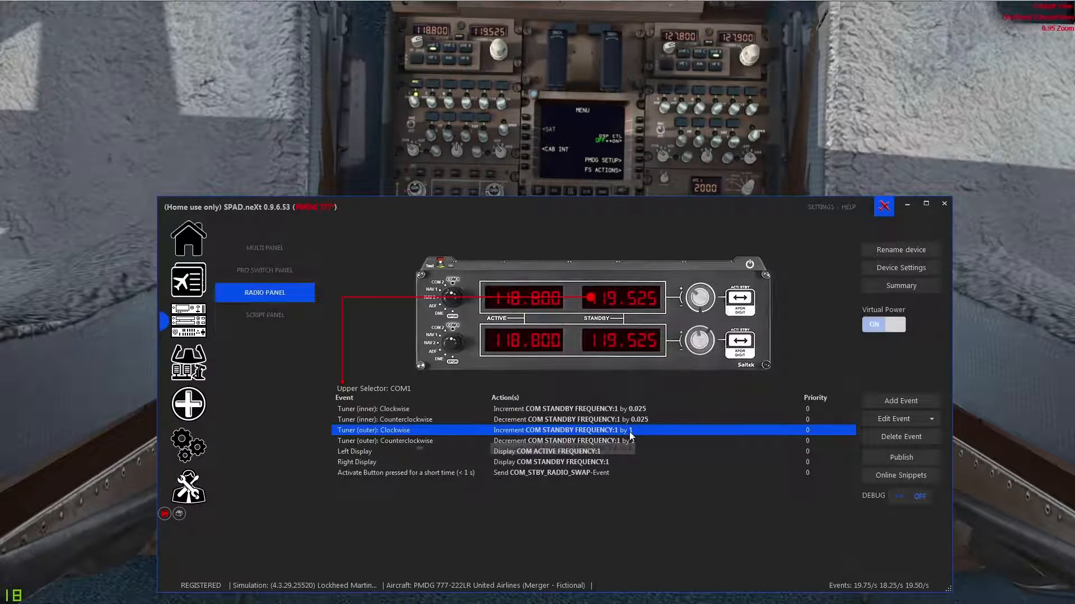
double_click(610, 430)
double_click(563, 378)
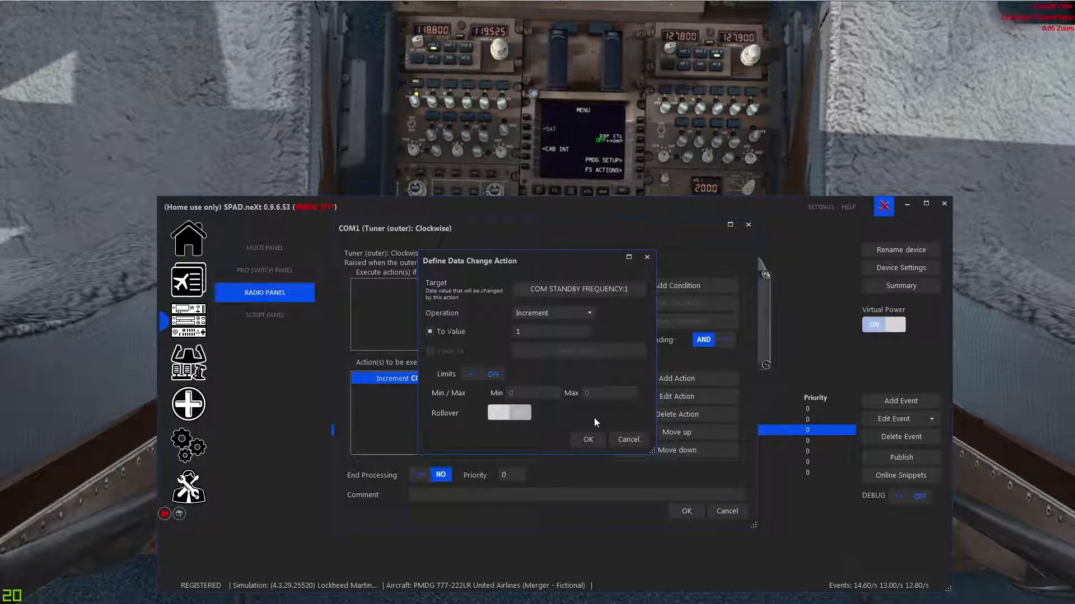
click(624, 440)
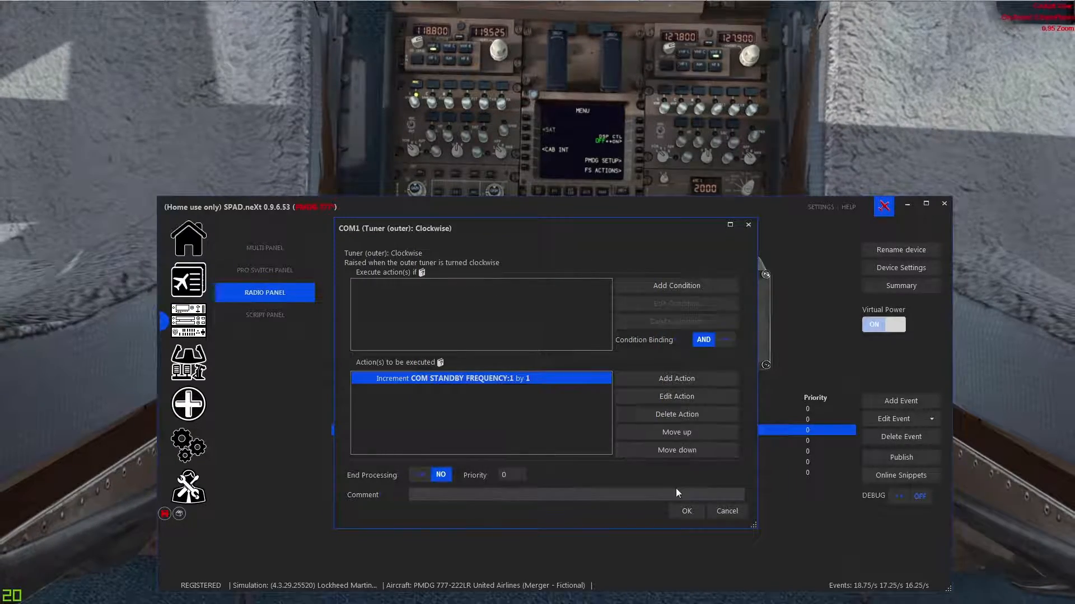
click(727, 513)
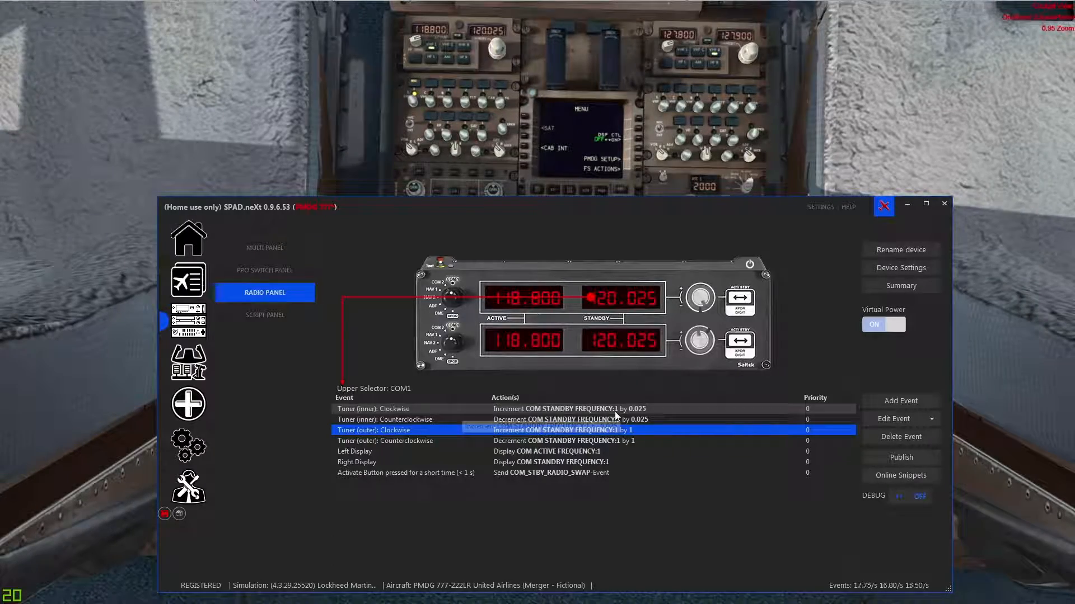
Open the COM1 inner tuner clockwise event for editing and check its increment action without changing it.
click(642, 408)
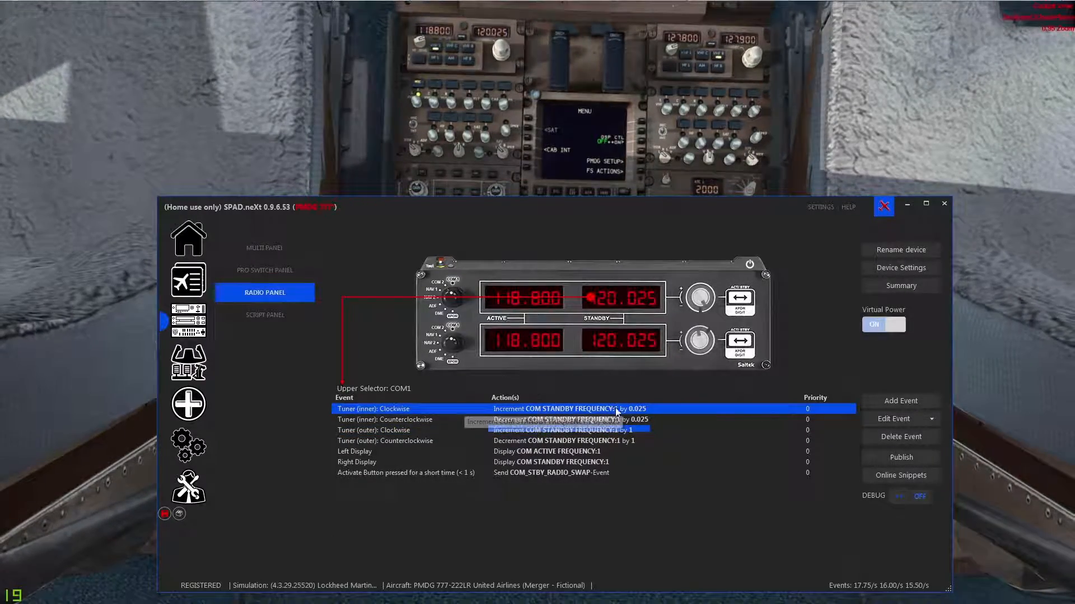
double_click(614, 408)
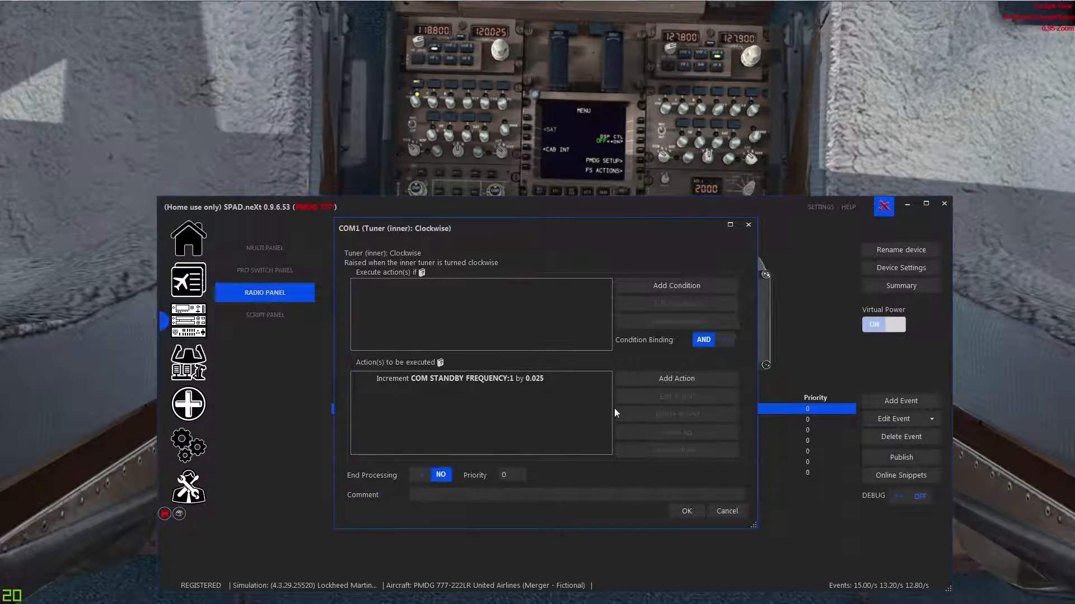
click(533, 378)
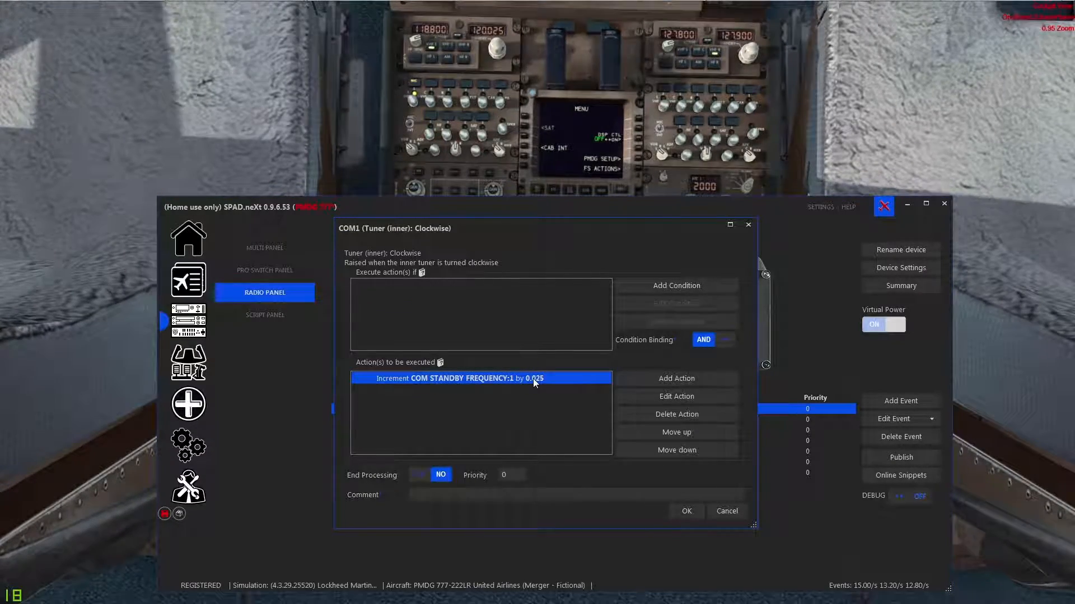
double_click(533, 379)
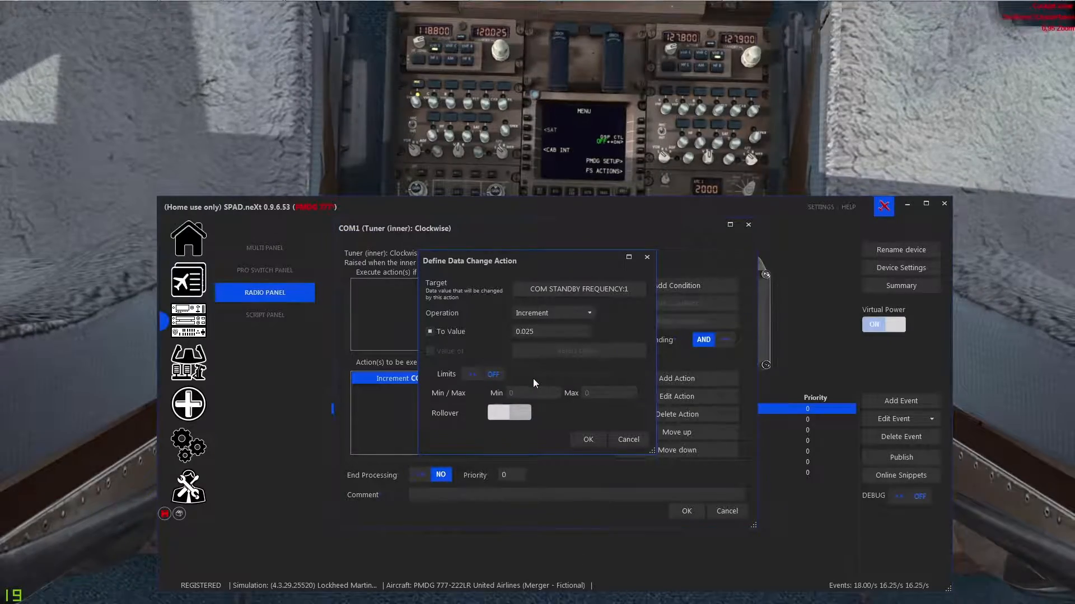
click(625, 437)
Replace the COM1 inner tuner clockwise event's standby frequency increment with a Send Simulation Event action for COM_RADIO_FRACT_INC, found by searching "com".
click(669, 379)
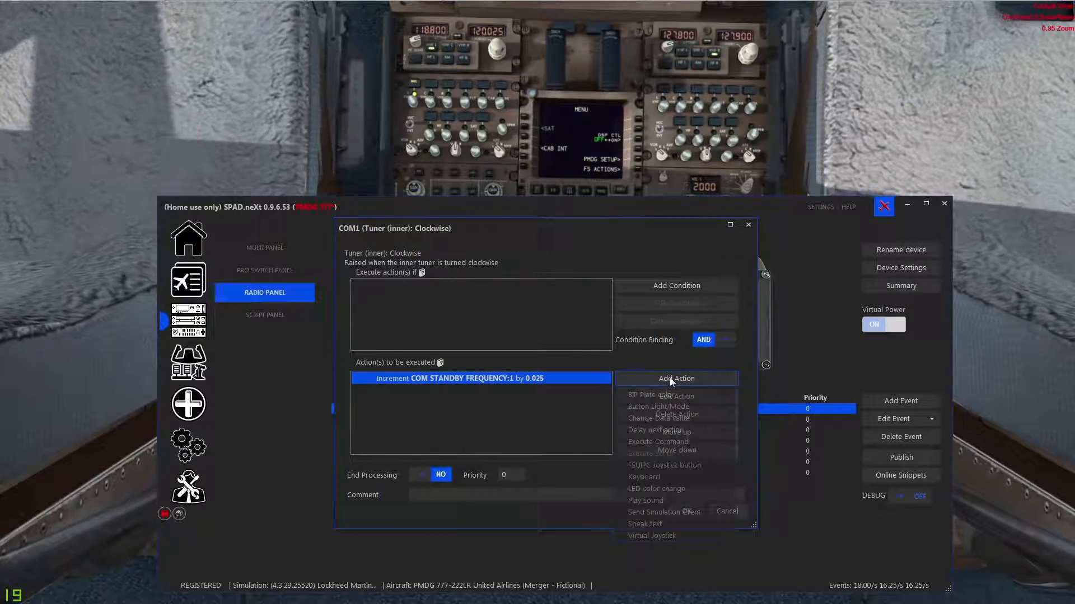
click(688, 511)
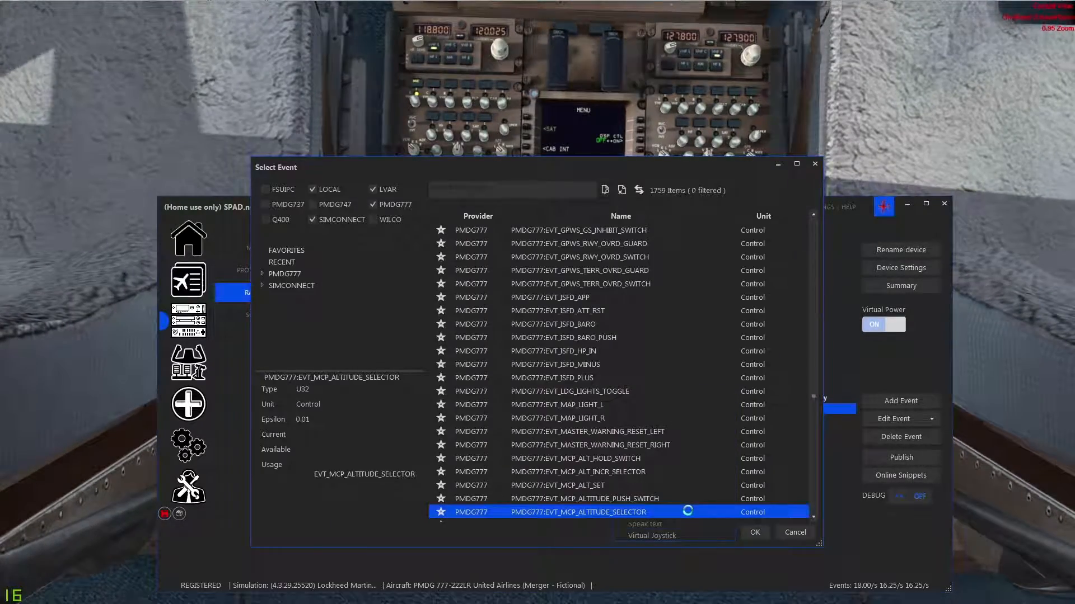
click(465, 191)
text(co)
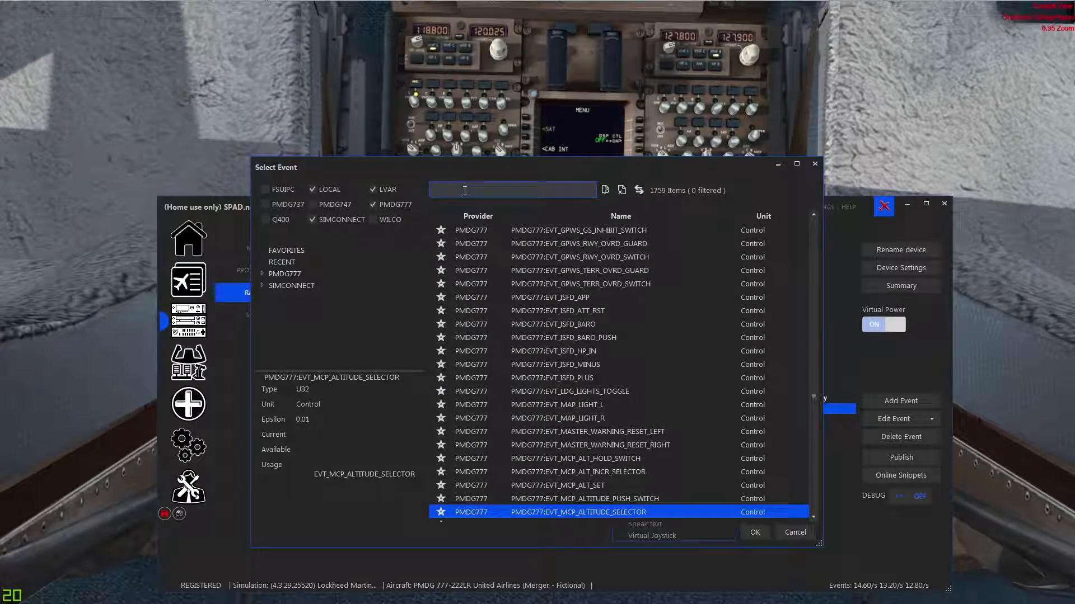
text(m)
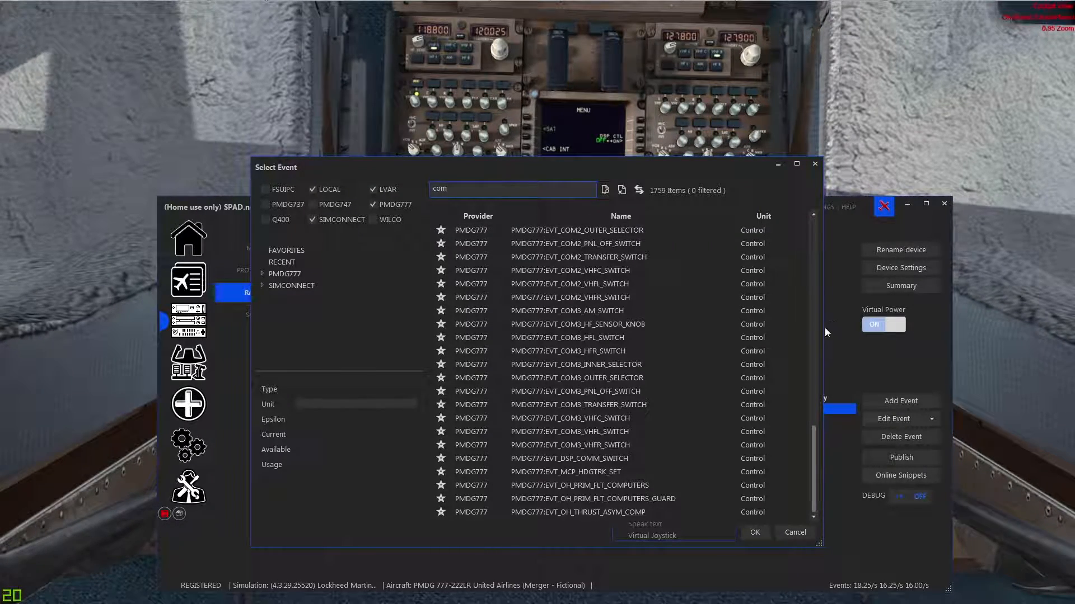
drag(814, 474, 802, 253)
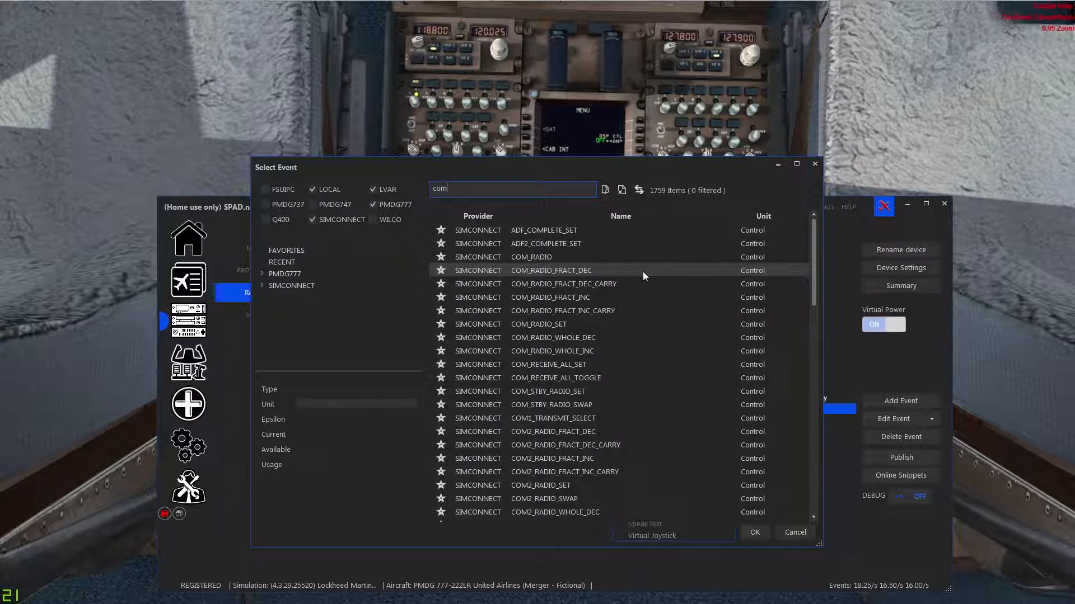
click(631, 298)
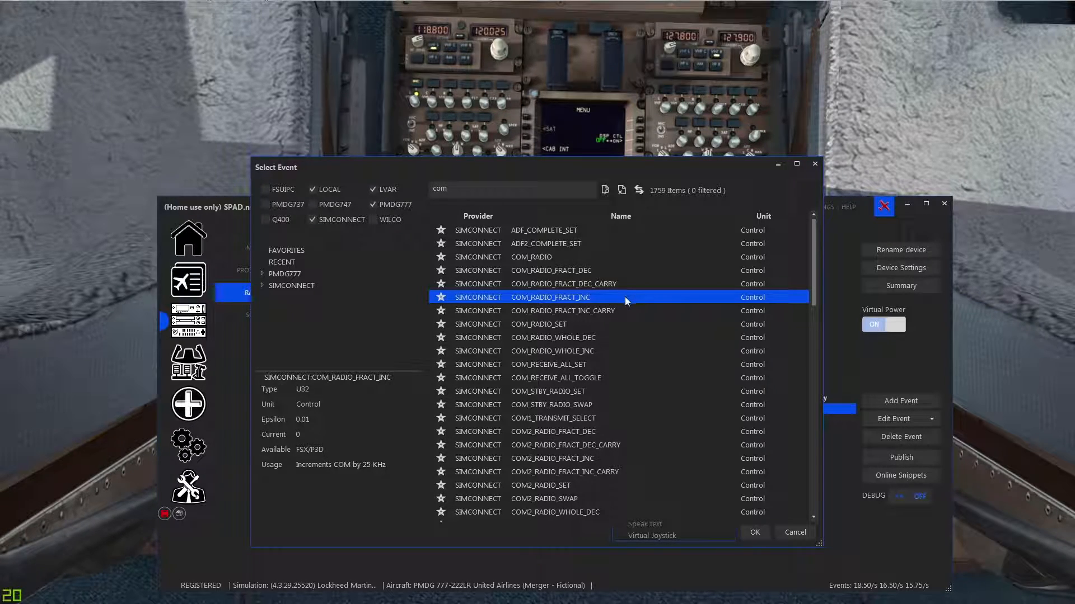
double_click(624, 296)
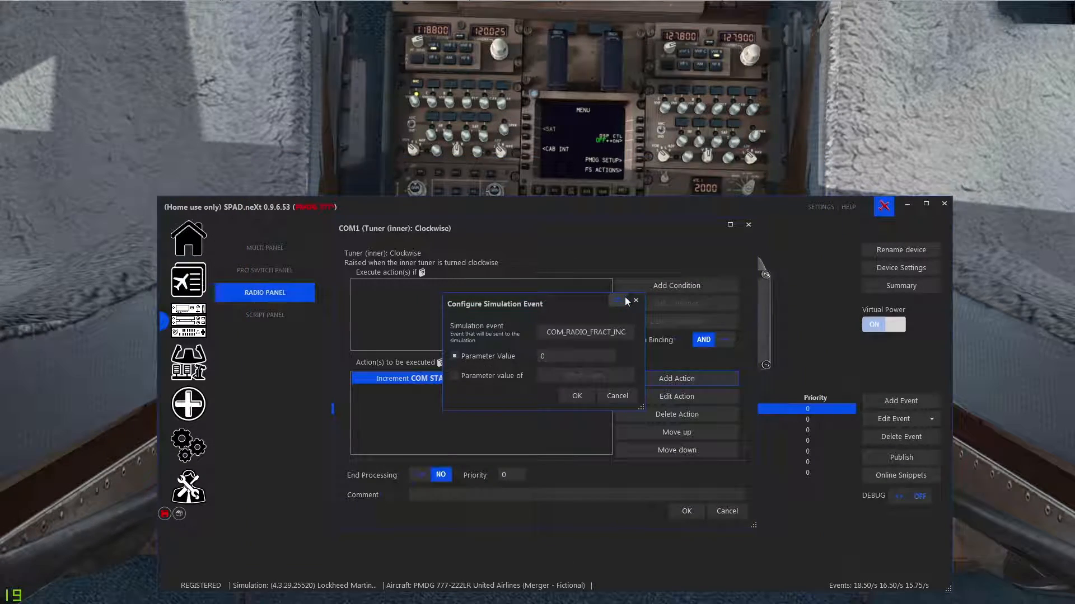
click(577, 392)
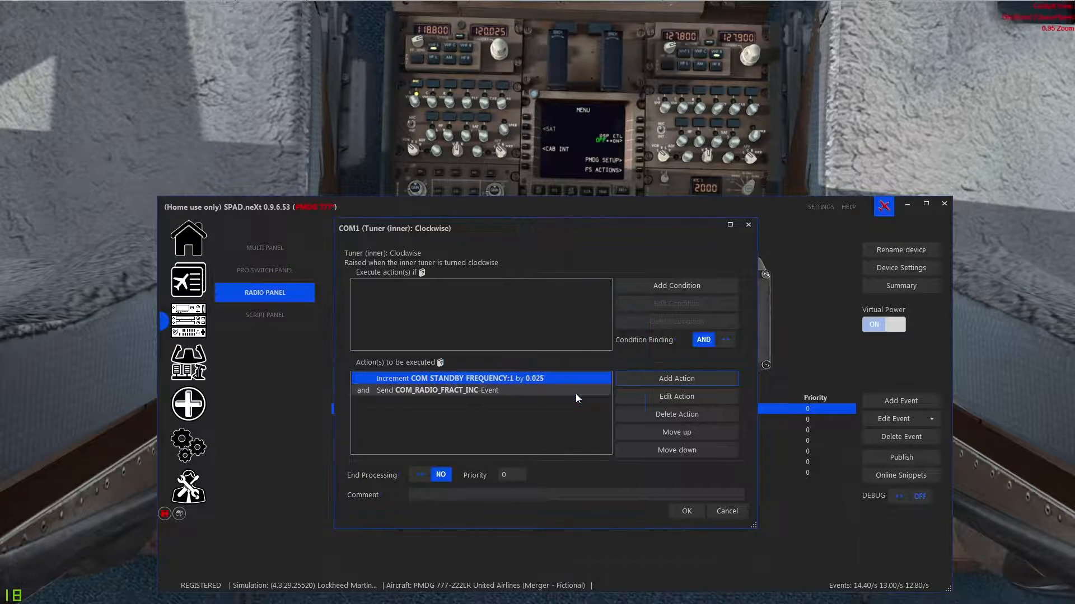
click(677, 414)
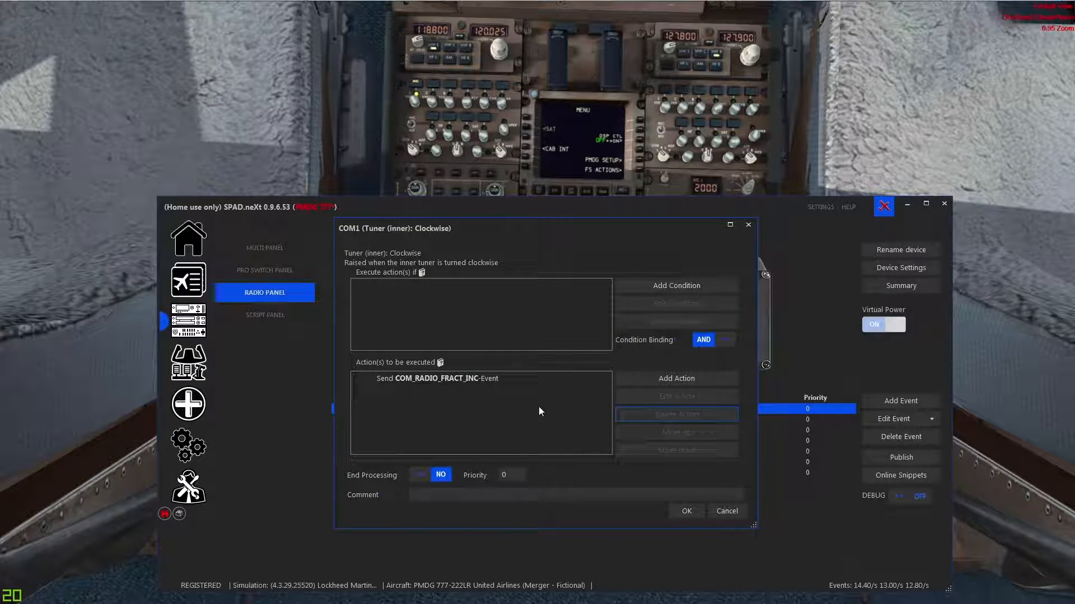
click(679, 512)
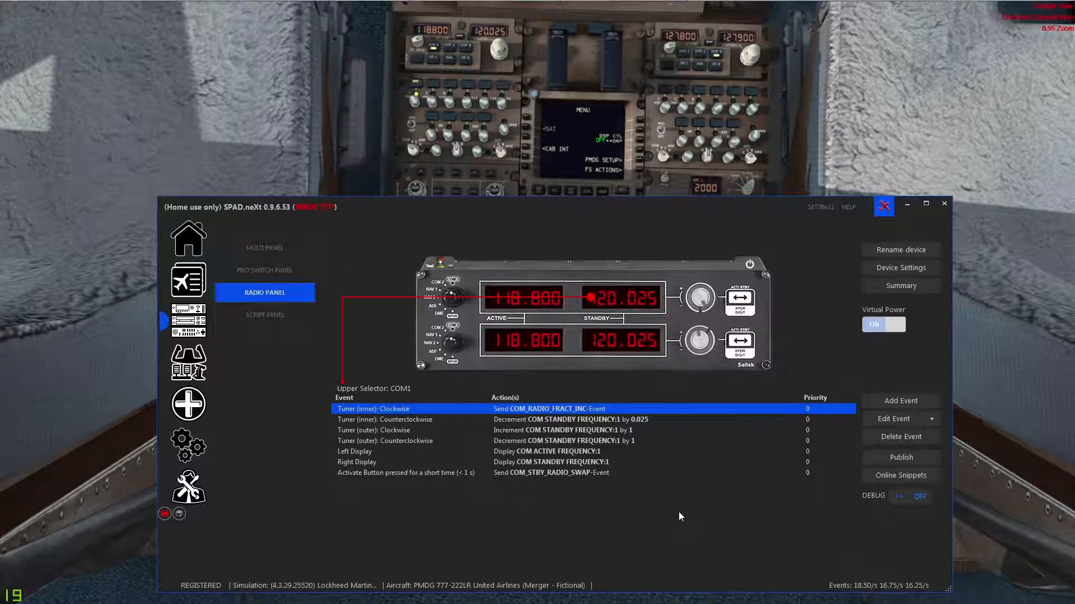
Replace the COM1 inner tuner counterclockwise event's standby frequency decrement with a Send Simulation Event action for COM_RADIO_FRACT_DEC.
double_click(594, 419)
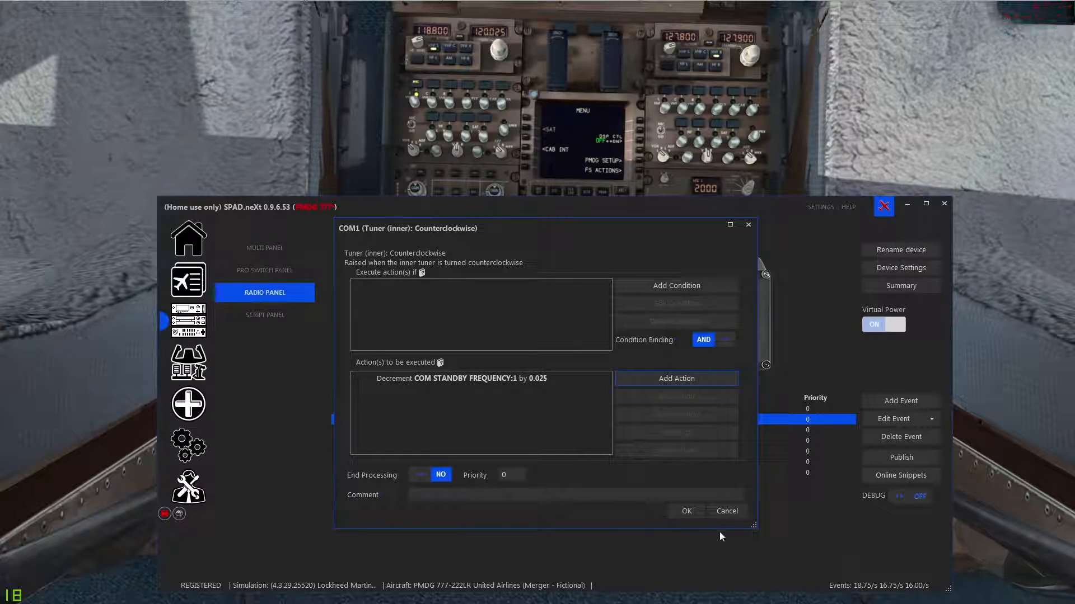
click(681, 380)
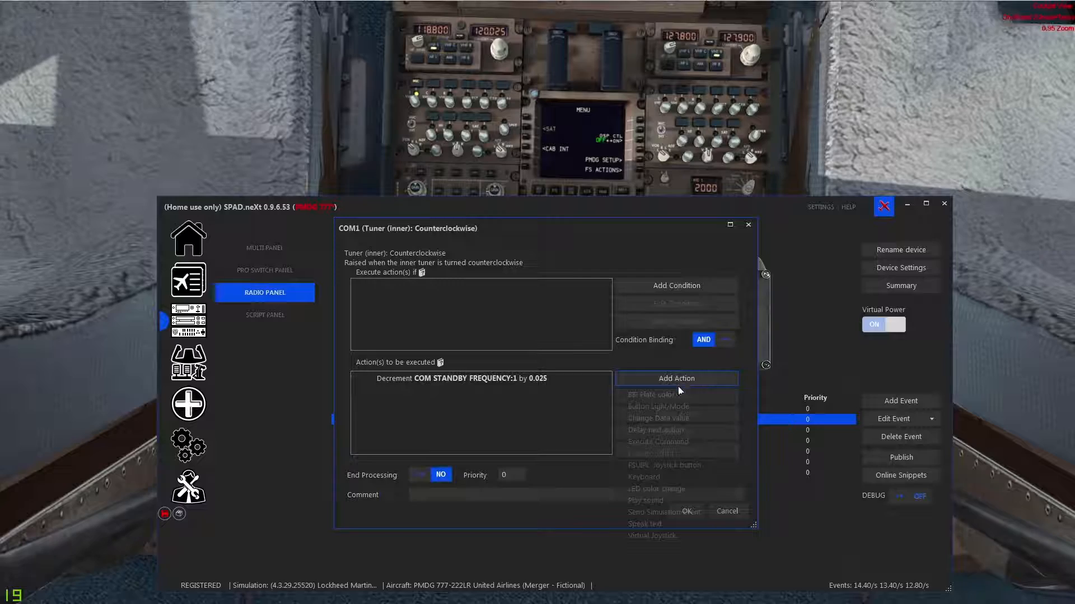
click(650, 514)
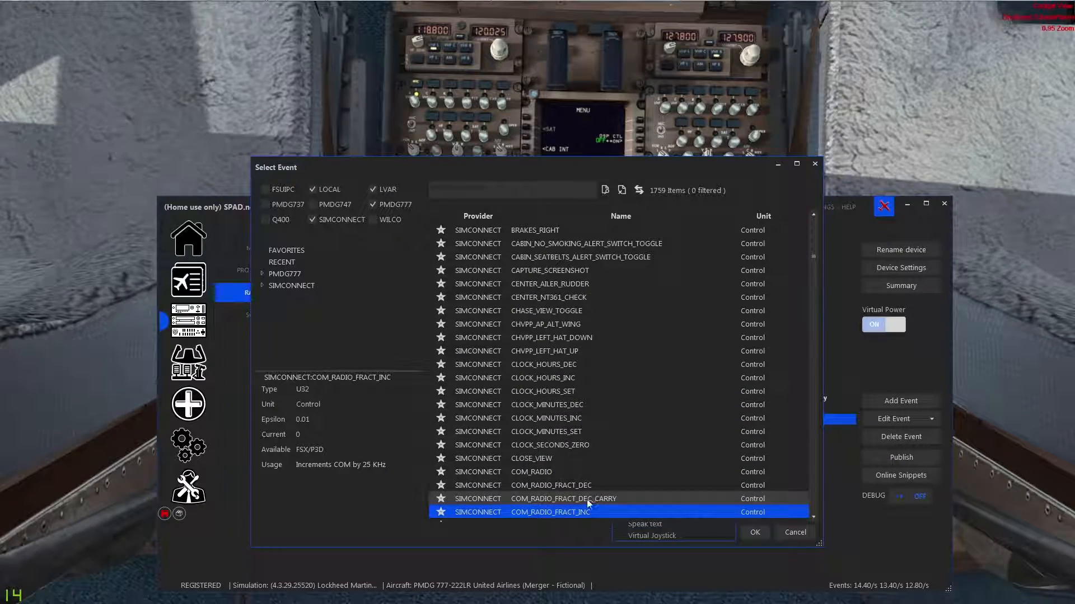
double_click(580, 487)
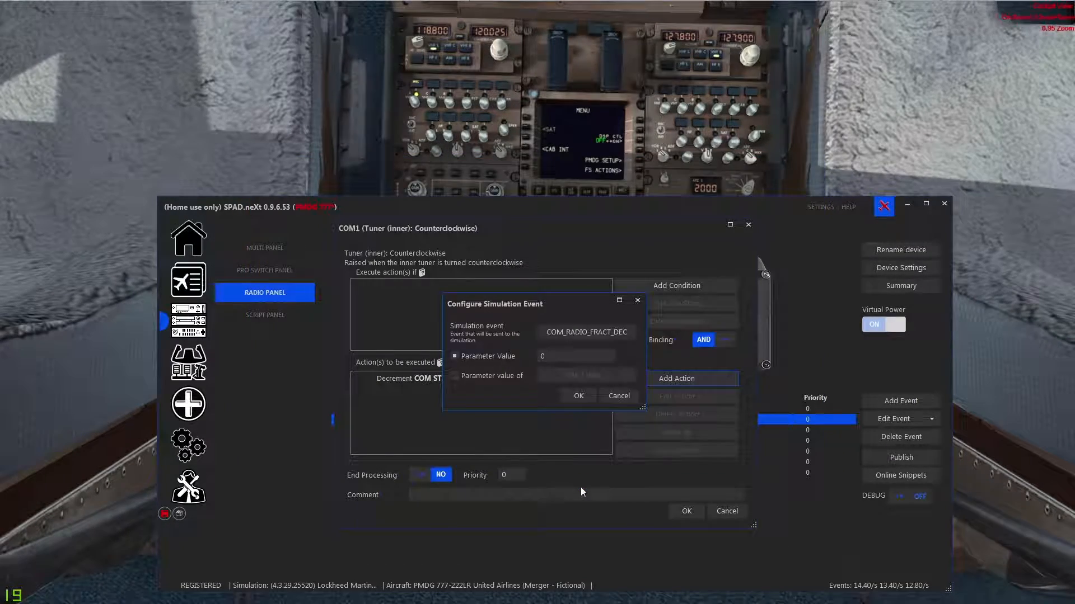
click(566, 395)
click(539, 381)
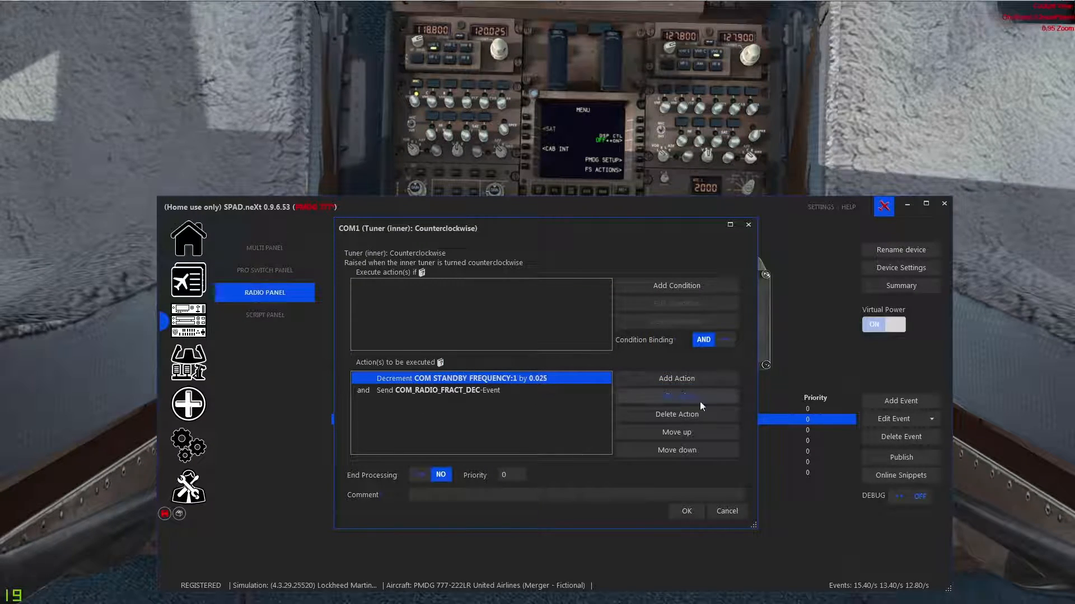
click(693, 412)
click(687, 511)
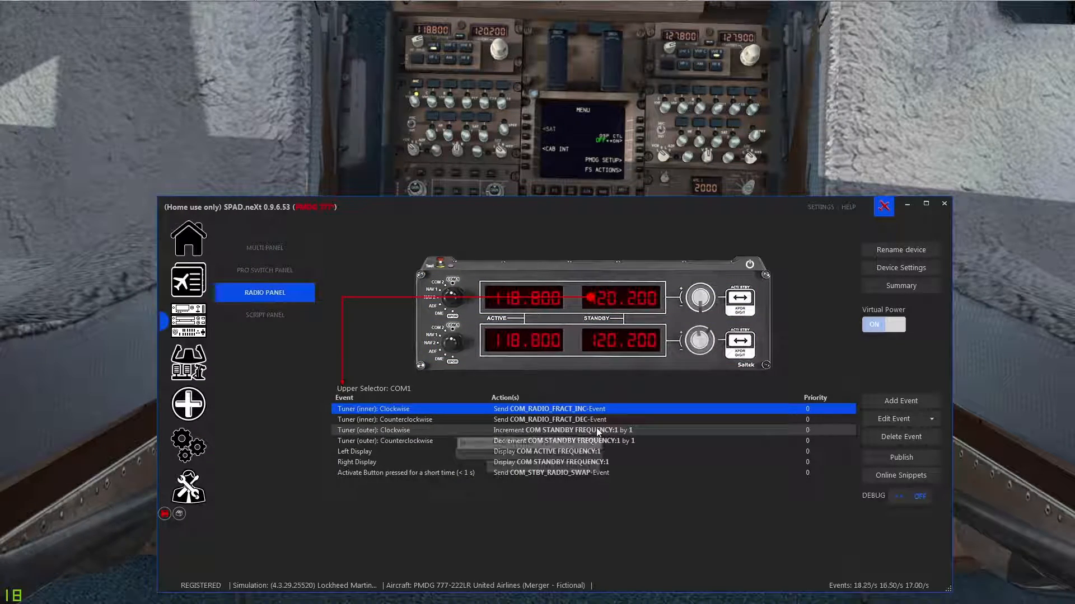
click(598, 430)
double_click(597, 430)
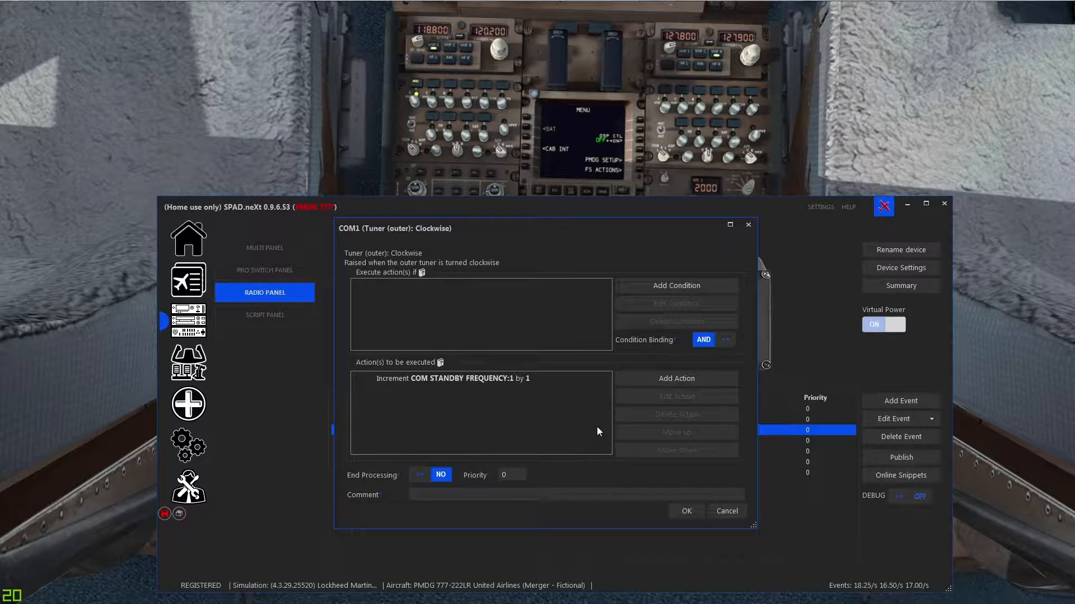
click(570, 381)
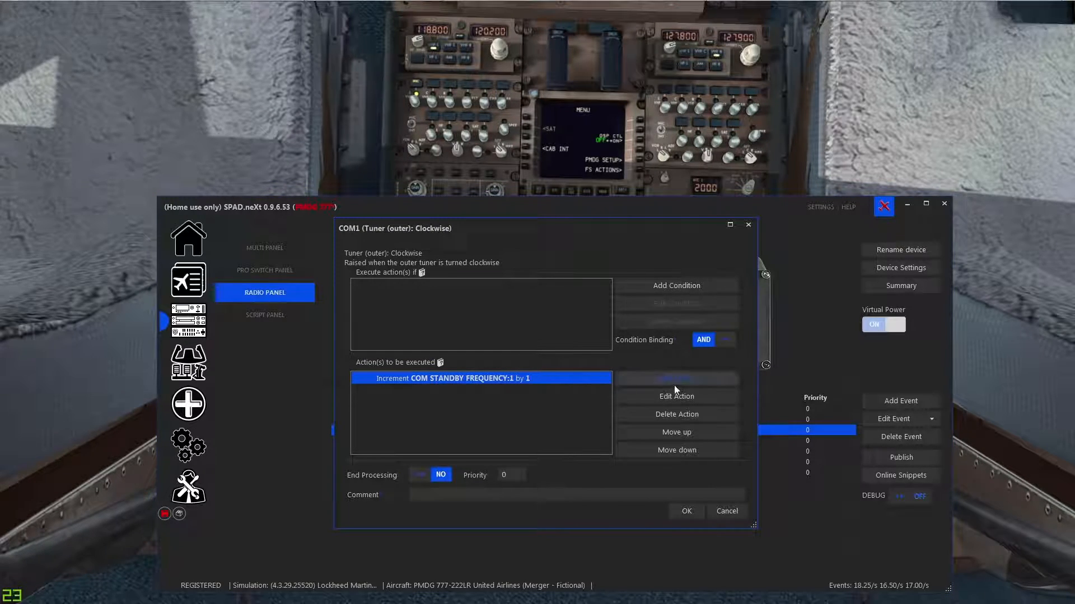
click(671, 415)
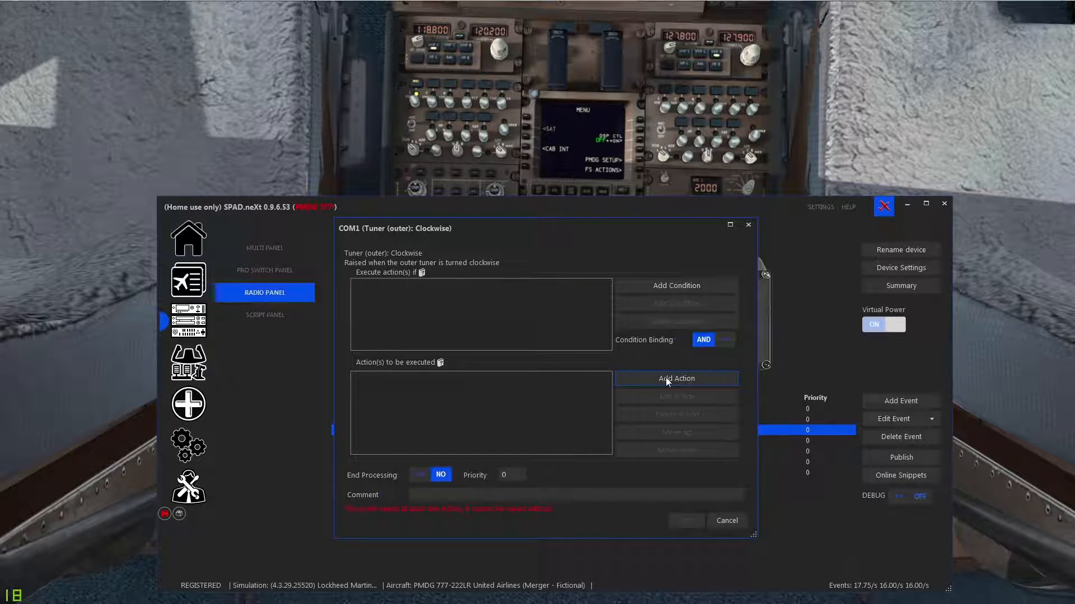
click(729, 522)
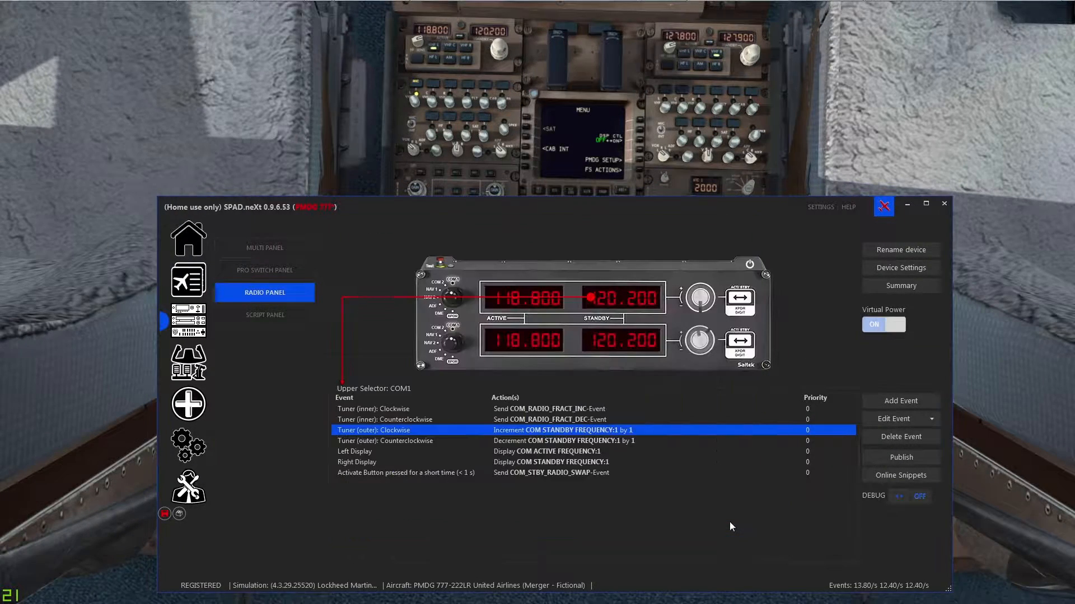
double_click(626, 430)
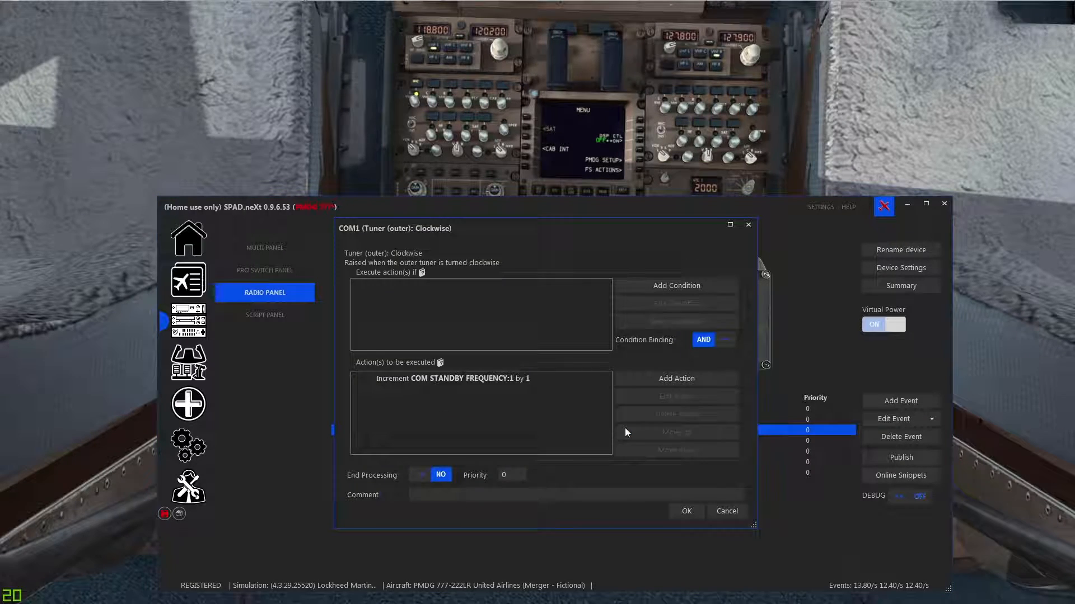
click(731, 520)
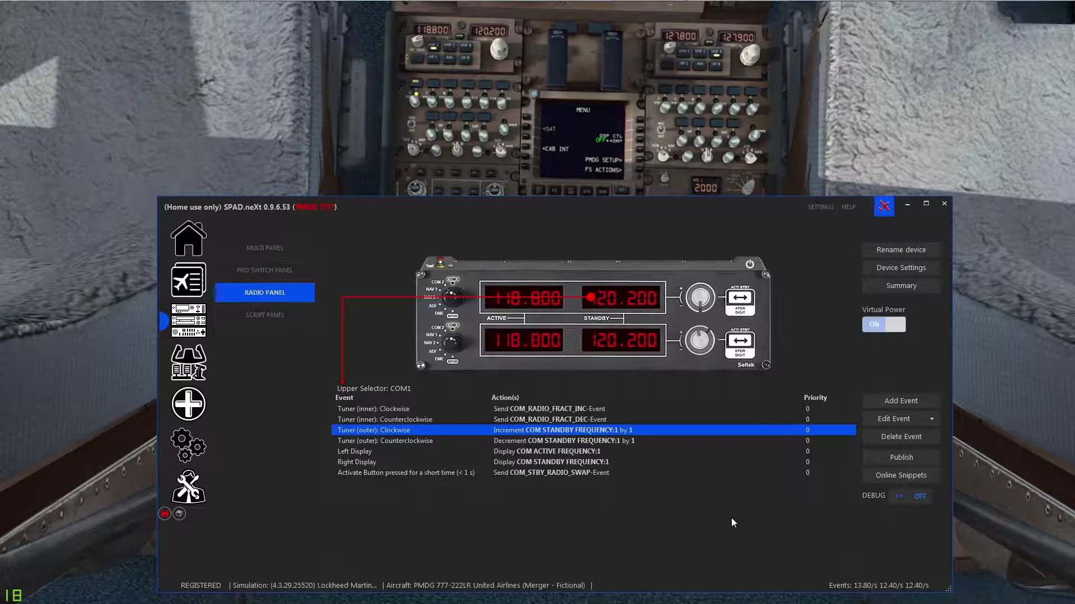
Replace the COM1 outer tuner clockwise event's standby frequency increment with a Send Simulation Event action for COM_RADIO_WHOLE_INC.
double_click(546, 428)
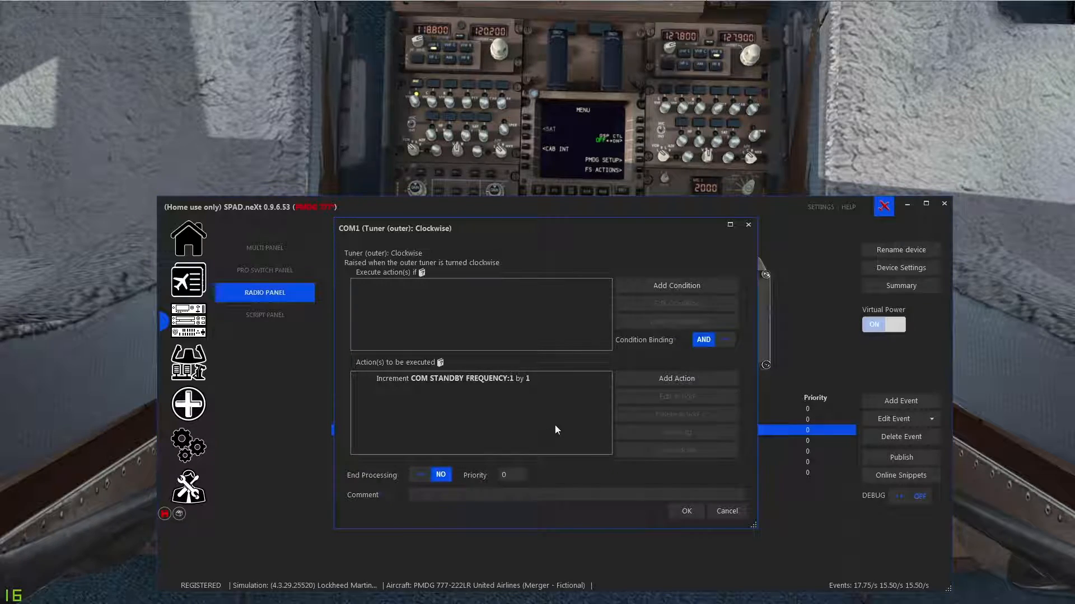
click(642, 512)
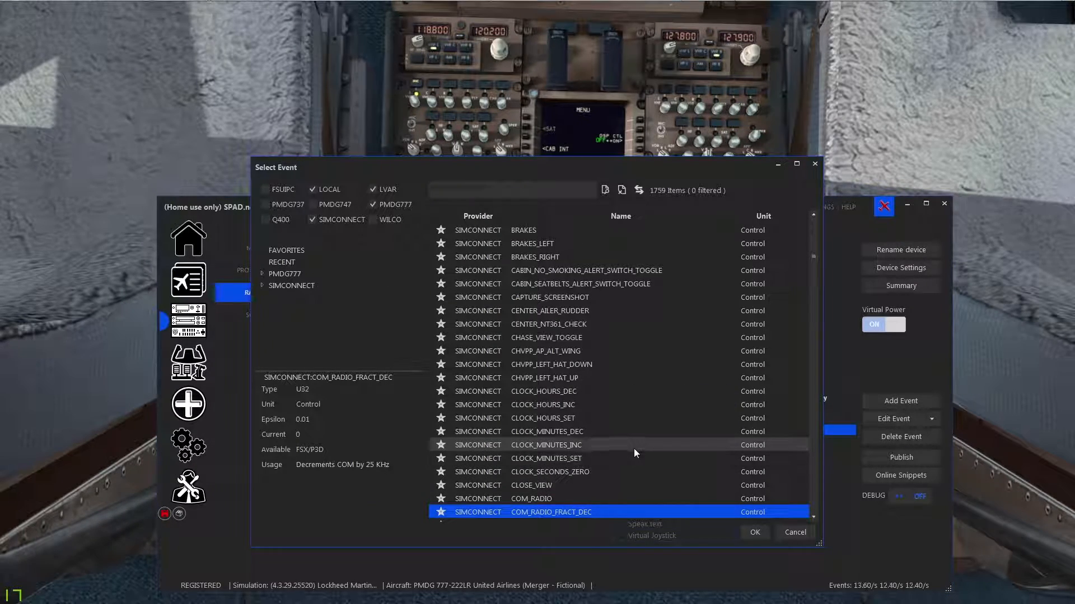
scroll(634, 449, down, 2)
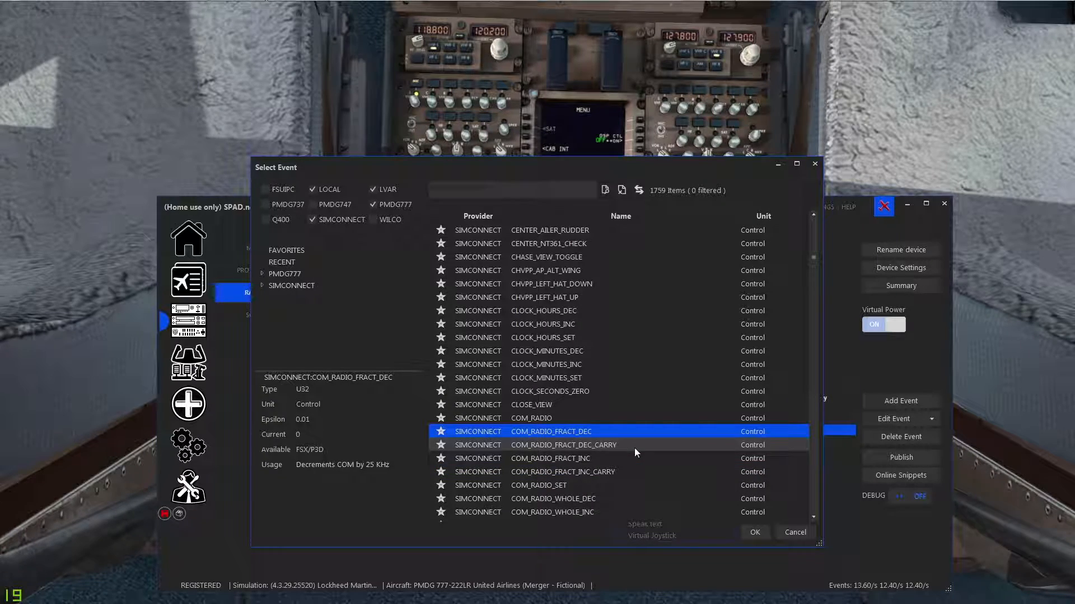
click(582, 515)
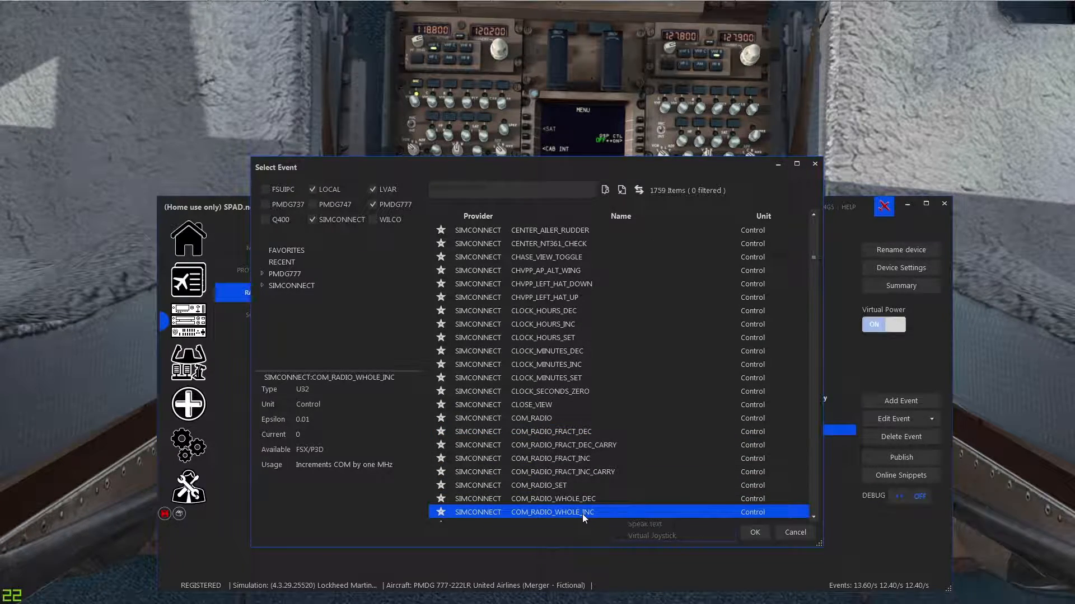
double_click(582, 512)
click(560, 379)
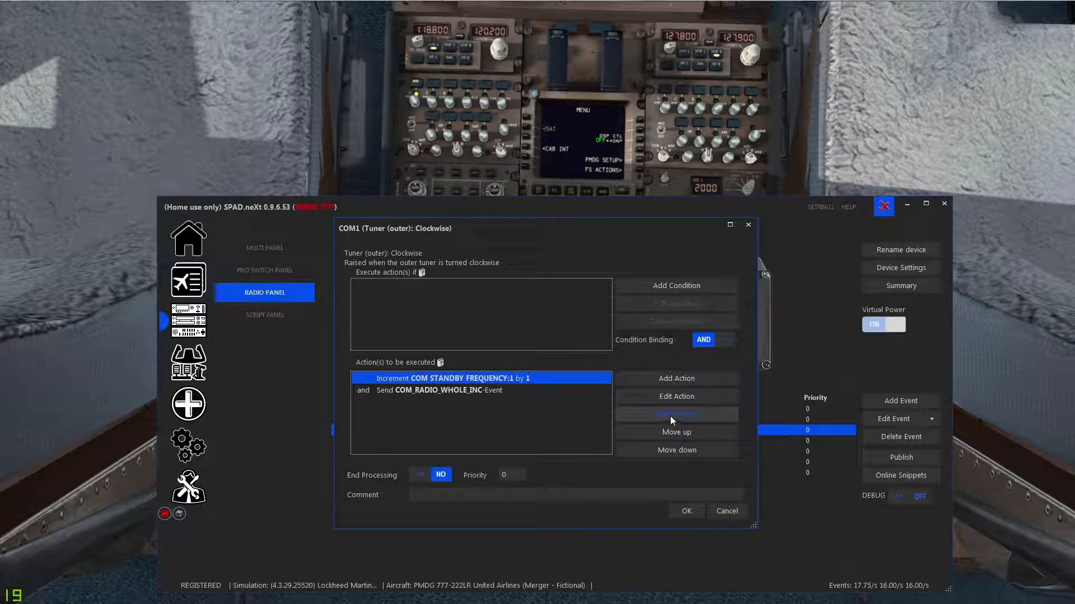
click(670, 416)
click(689, 511)
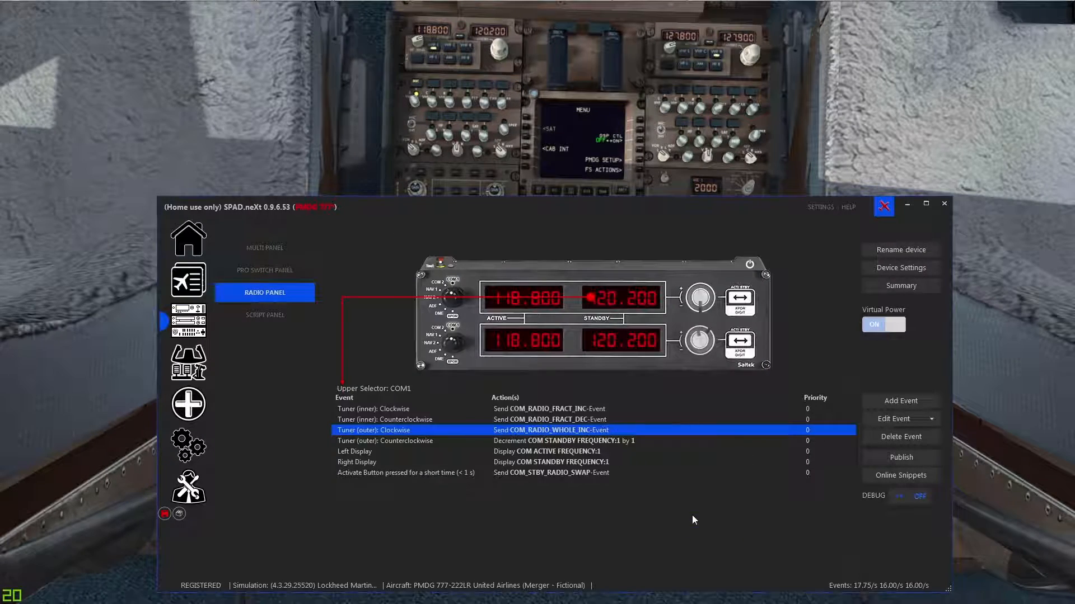
Replace the COM1 outer tuner counterclockwise event's standby frequency decrement with a Send Simulation Event action for COM_RADIO_WHOLE_DEC, and save the PMDG 777 profile.
double_click(592, 440)
click(669, 378)
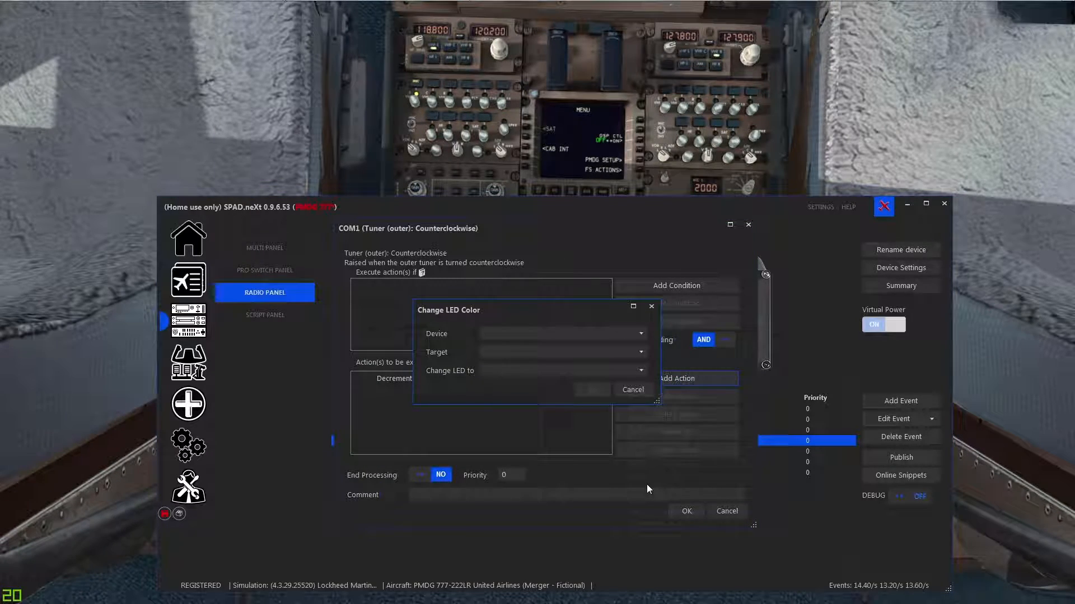
click(633, 390)
click(643, 378)
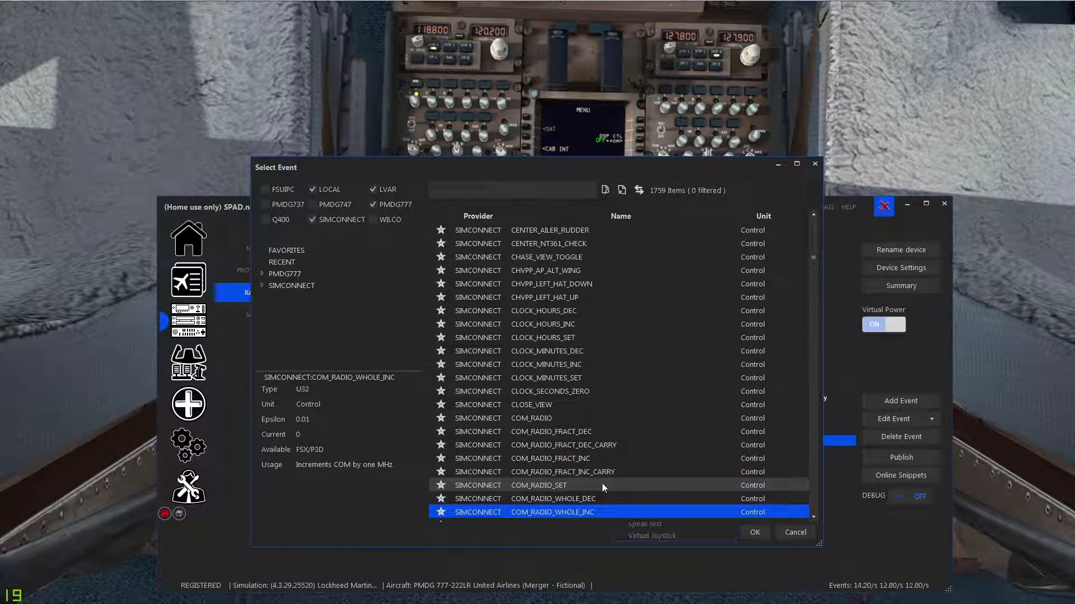
double_click(597, 495)
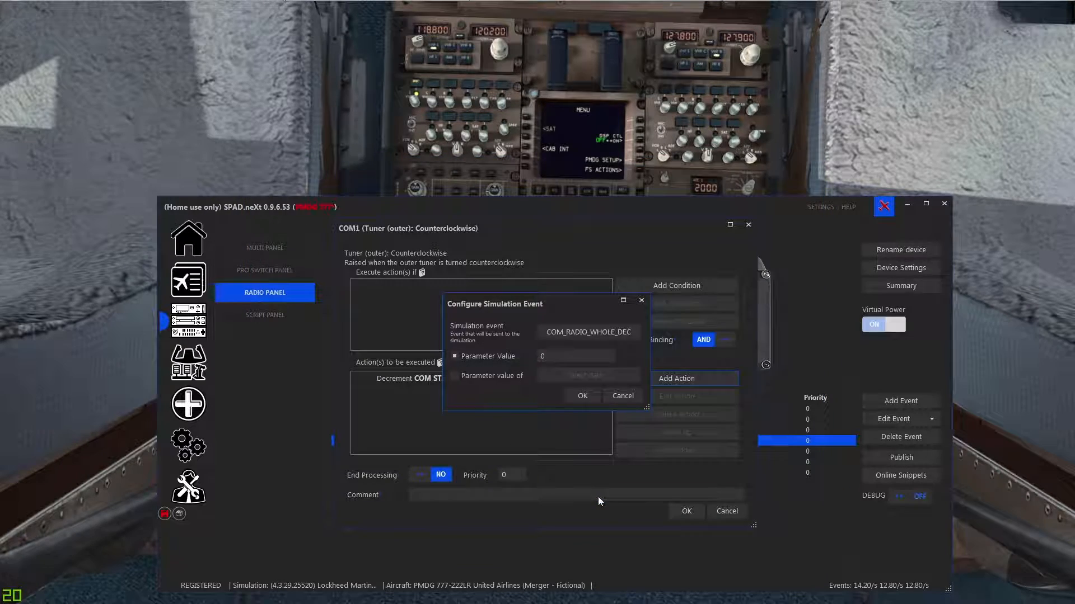
click(582, 397)
click(534, 380)
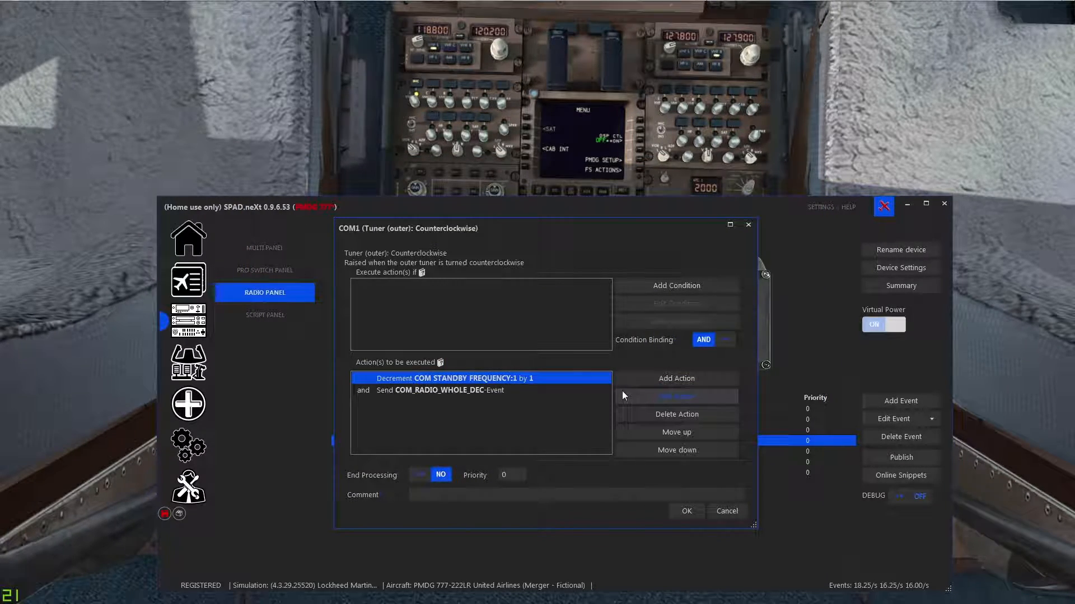
click(679, 415)
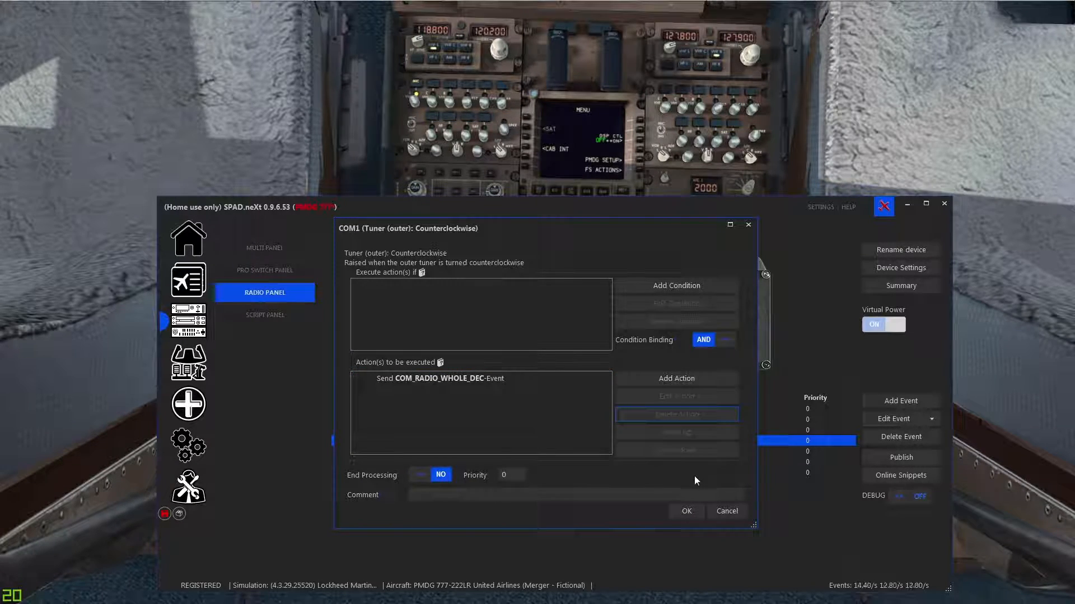
click(696, 509)
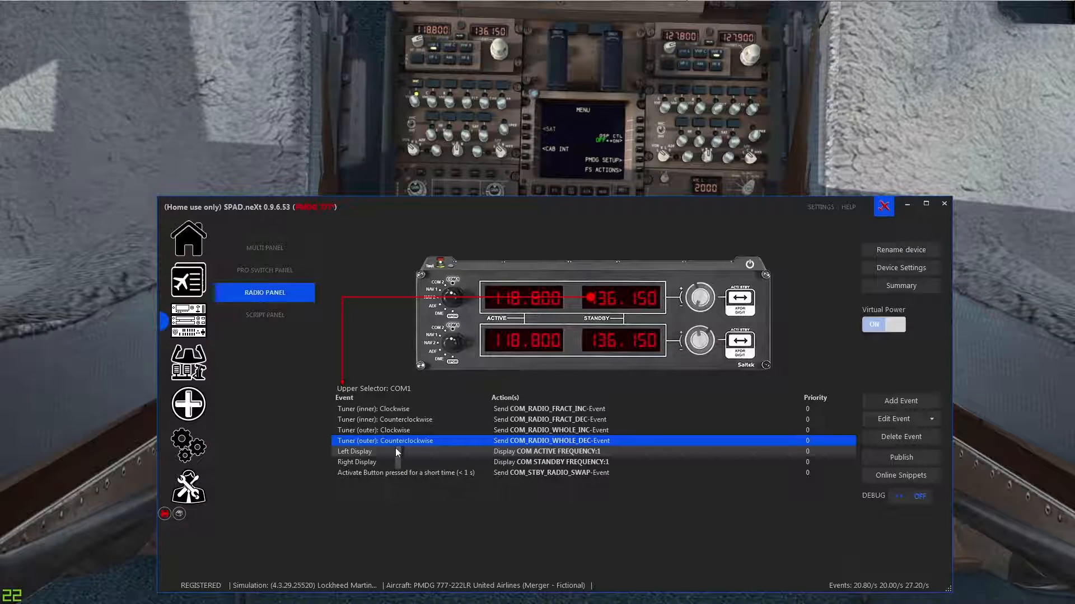
click(164, 514)
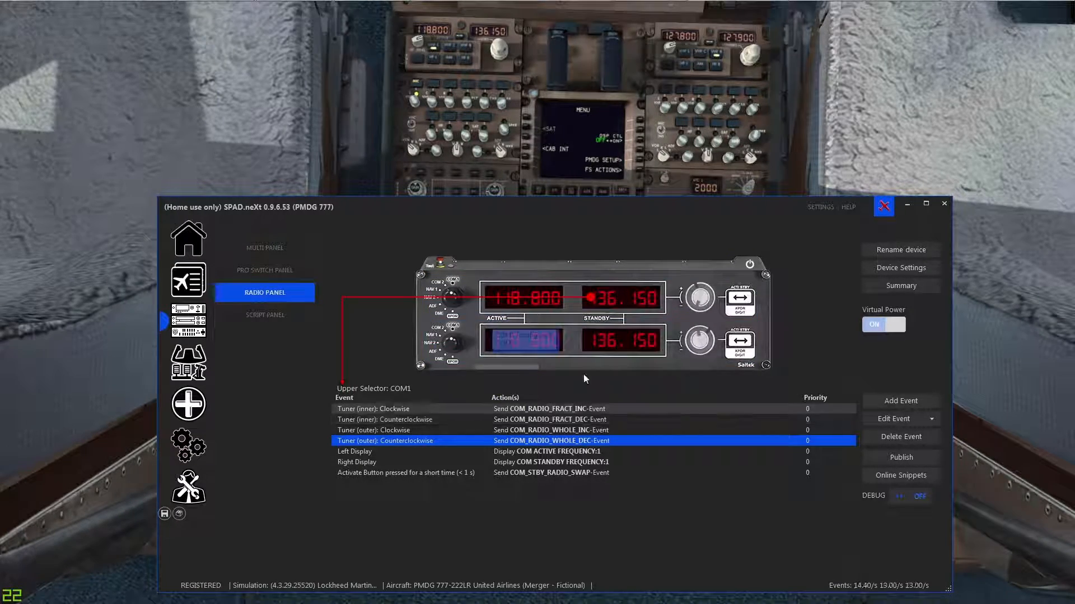
Copy the upper selector's COM1 events onto the lower selector's COM1, replacing its existing events, and save the profile.
click(604, 341)
click(620, 309)
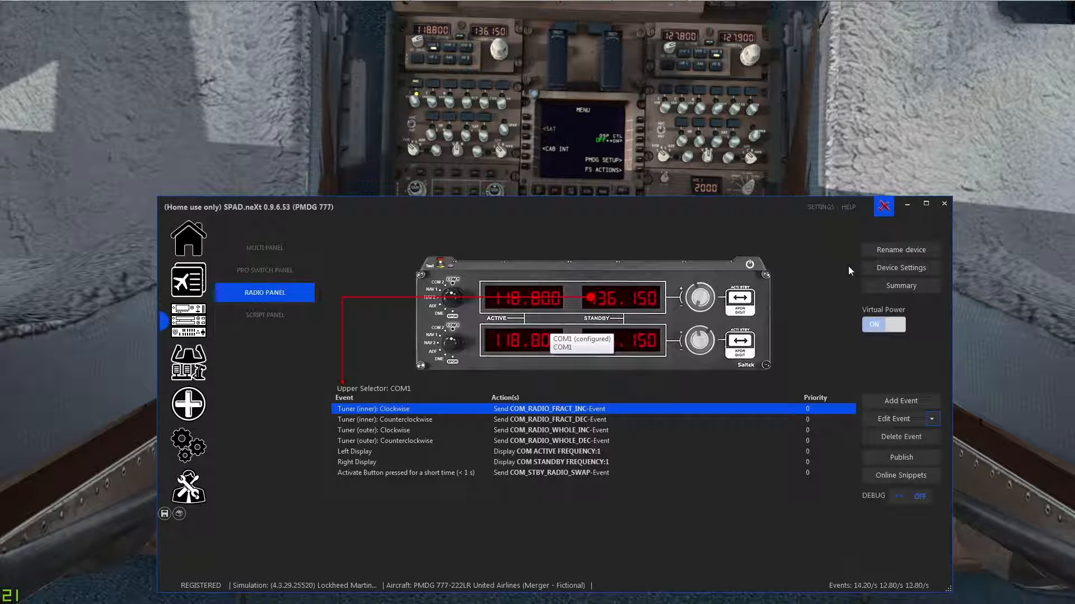
mouse_move(1073, 269)
drag(1055, 169, 1073, 560)
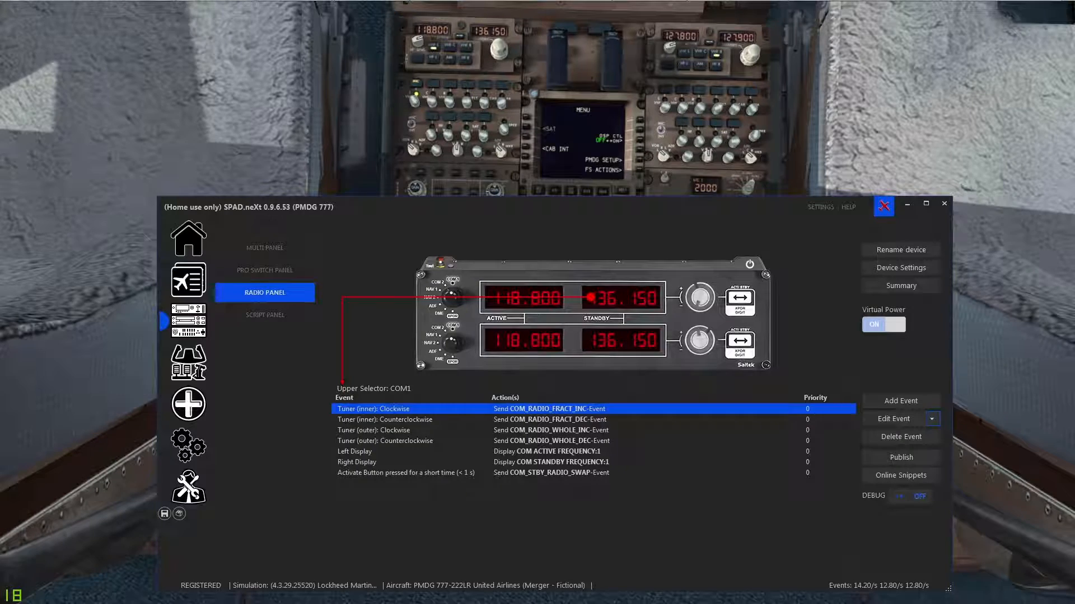
click(935, 421)
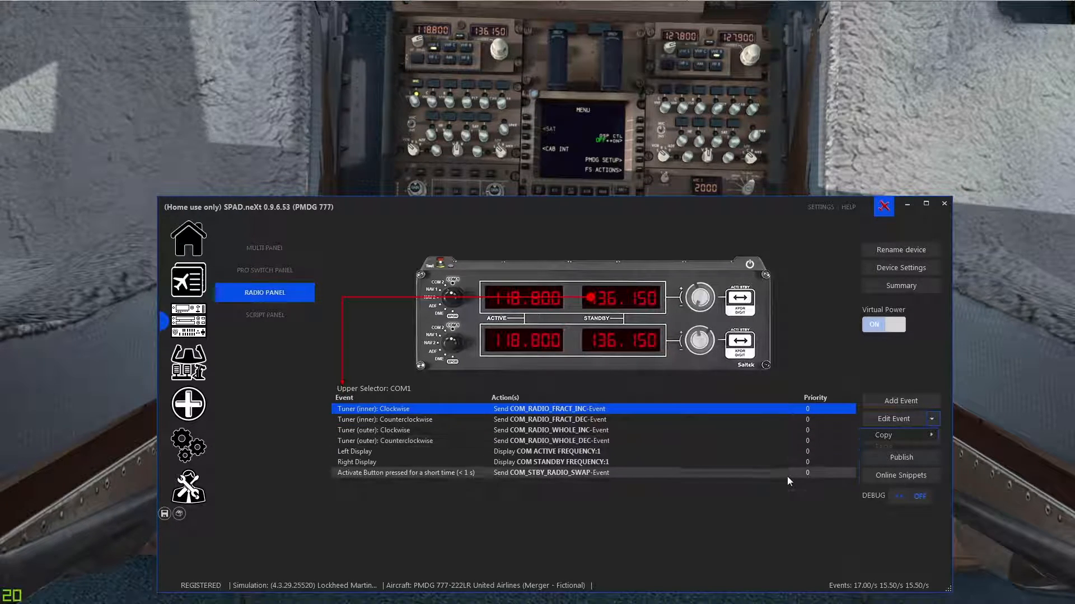
click(598, 346)
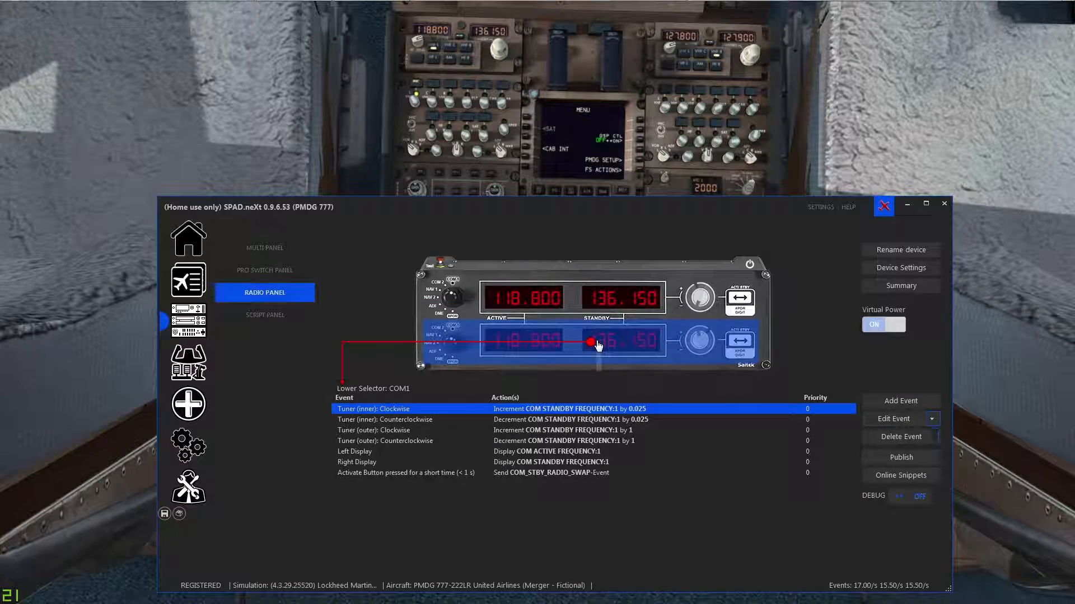
click(885, 448)
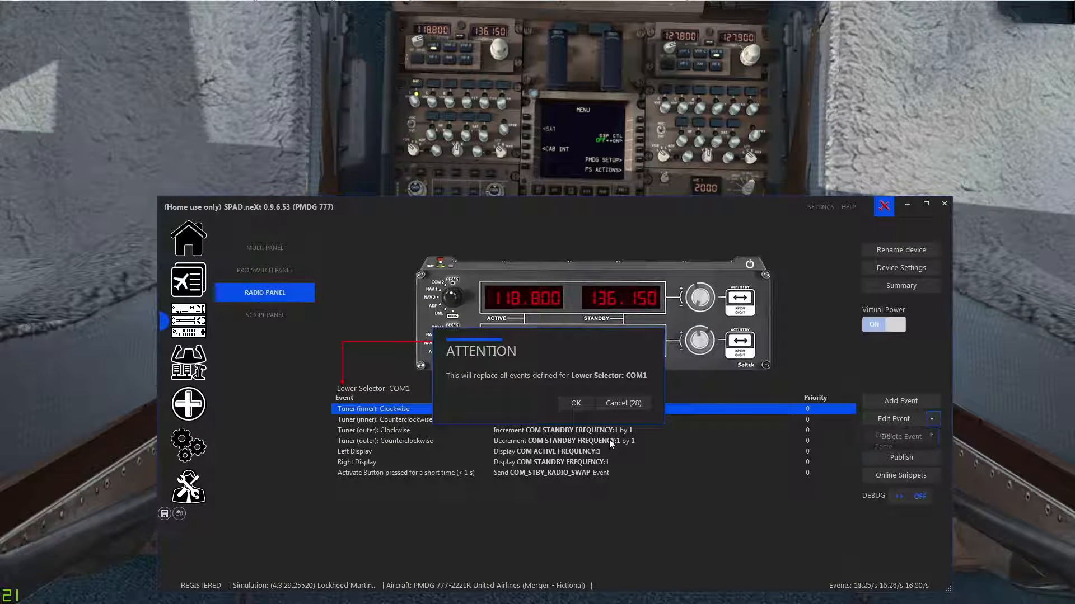
click(580, 403)
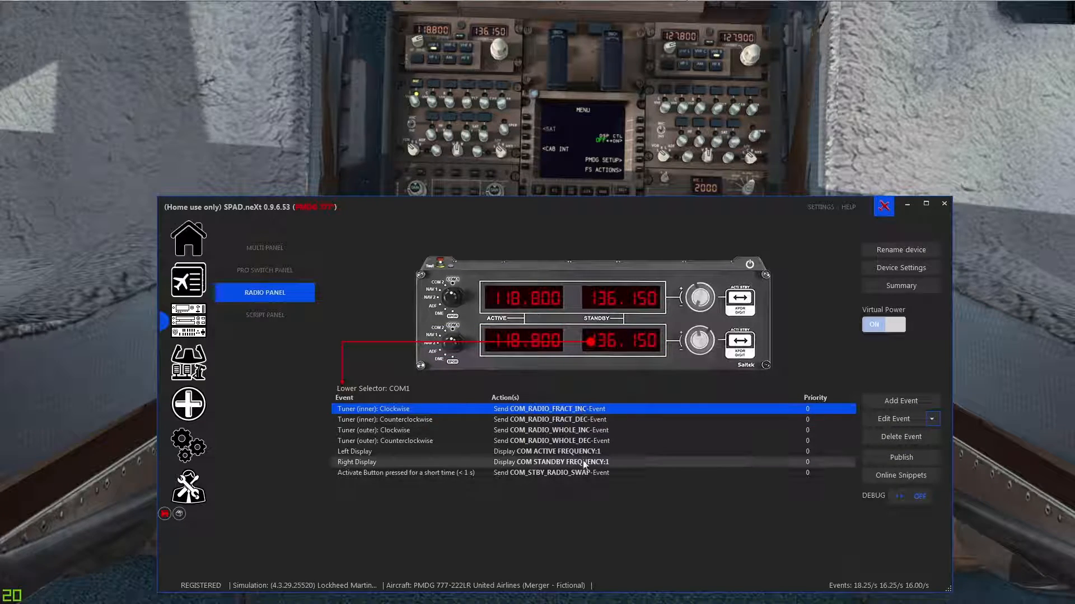
click(165, 514)
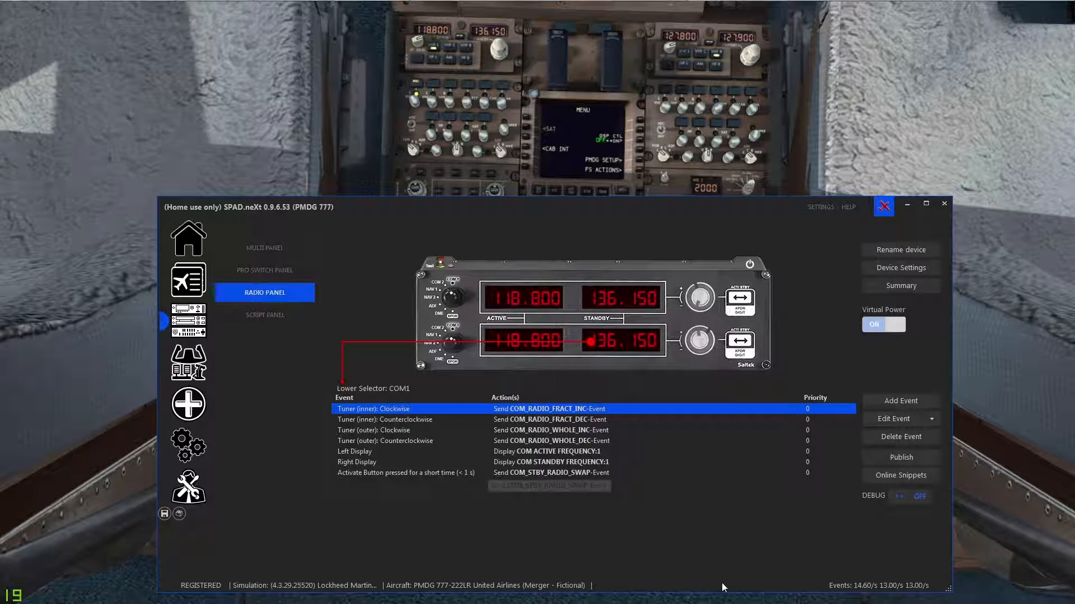
Replace the upper selector's COM2 inner tuner clockwise standby frequency increment with a Send Simulation Event action for COM2_RADIO_FRACT_INC.
click(520, 290)
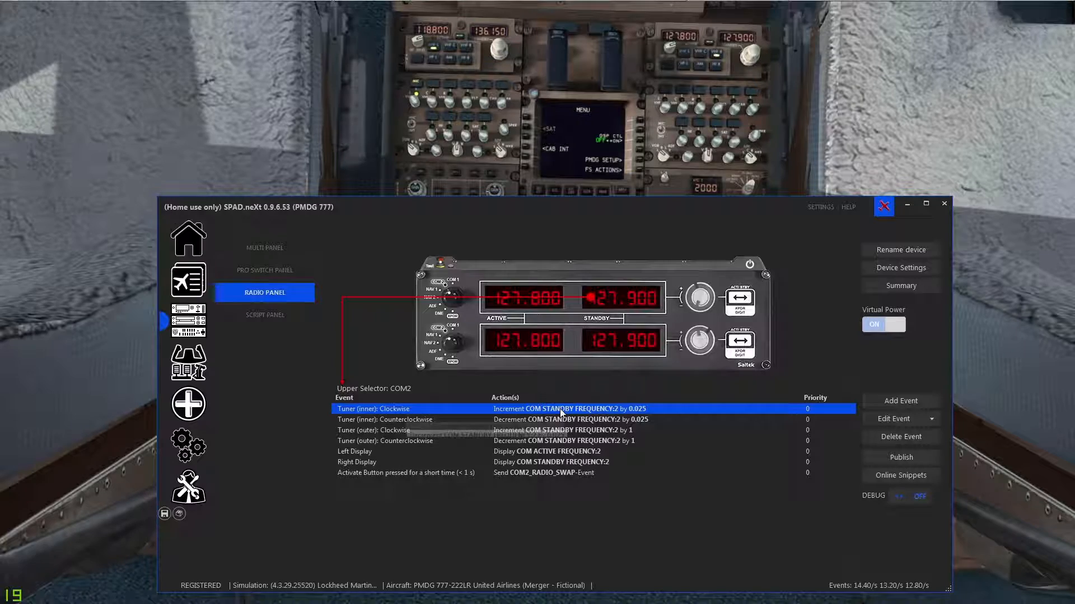
double_click(560, 410)
click(661, 377)
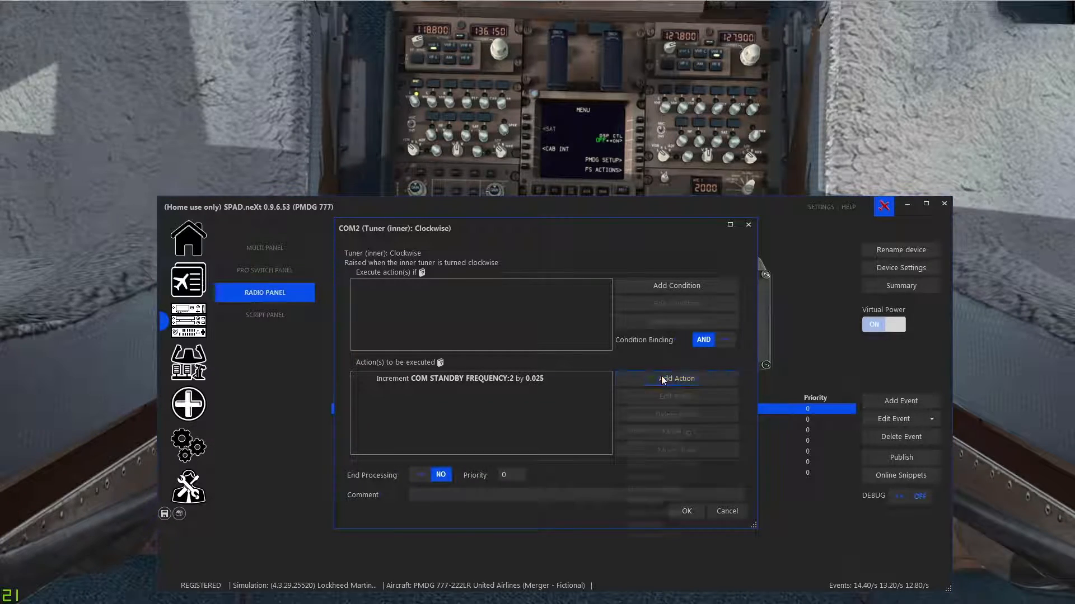
click(643, 514)
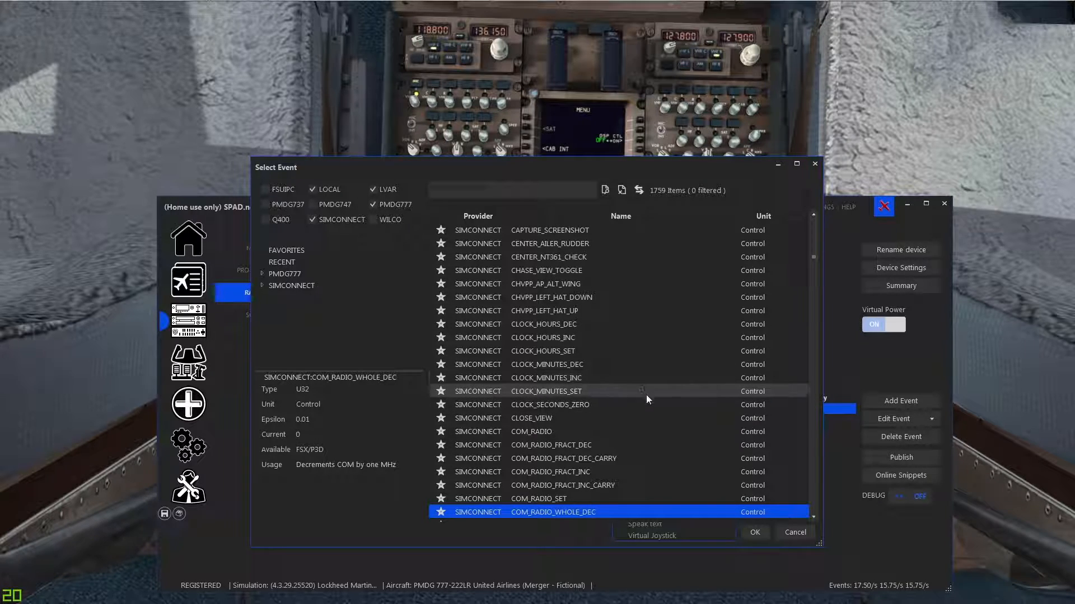
scroll(646, 397, down, 2)
scroll(646, 398, down, 2)
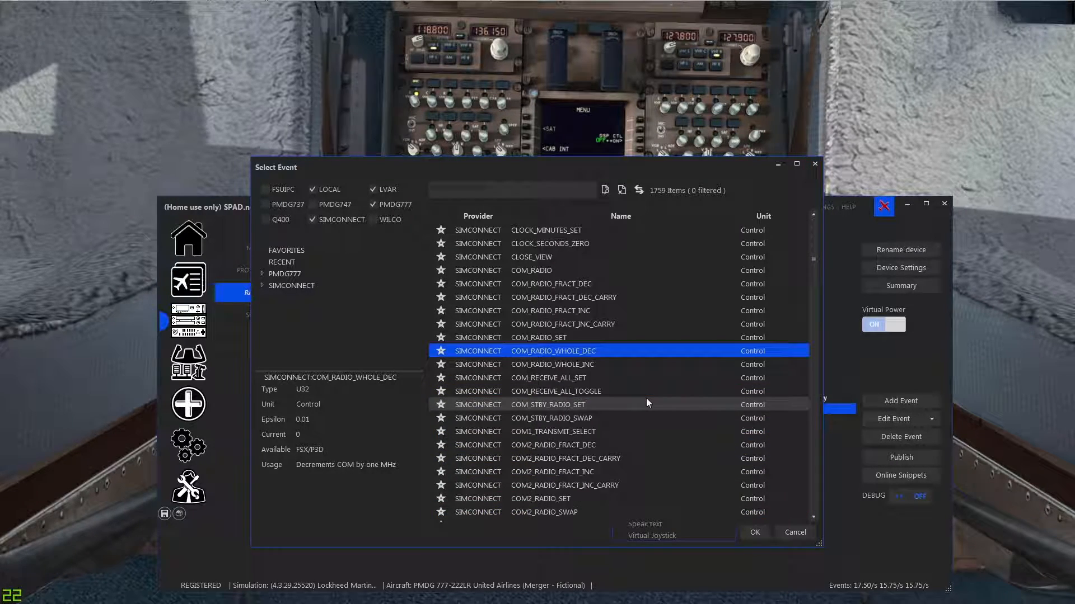
scroll(646, 403, down, 2)
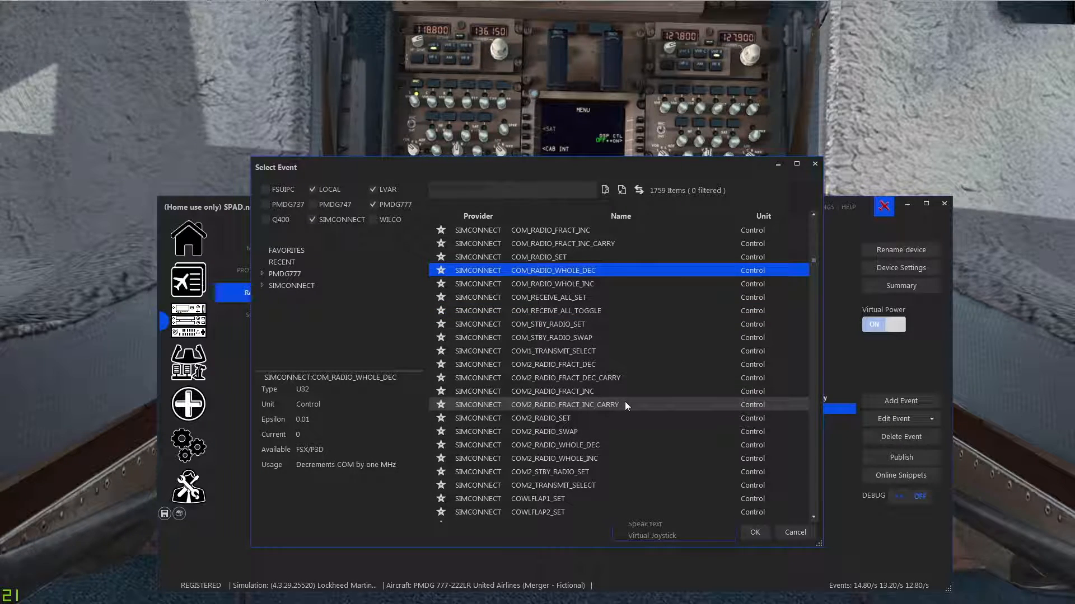
click(597, 390)
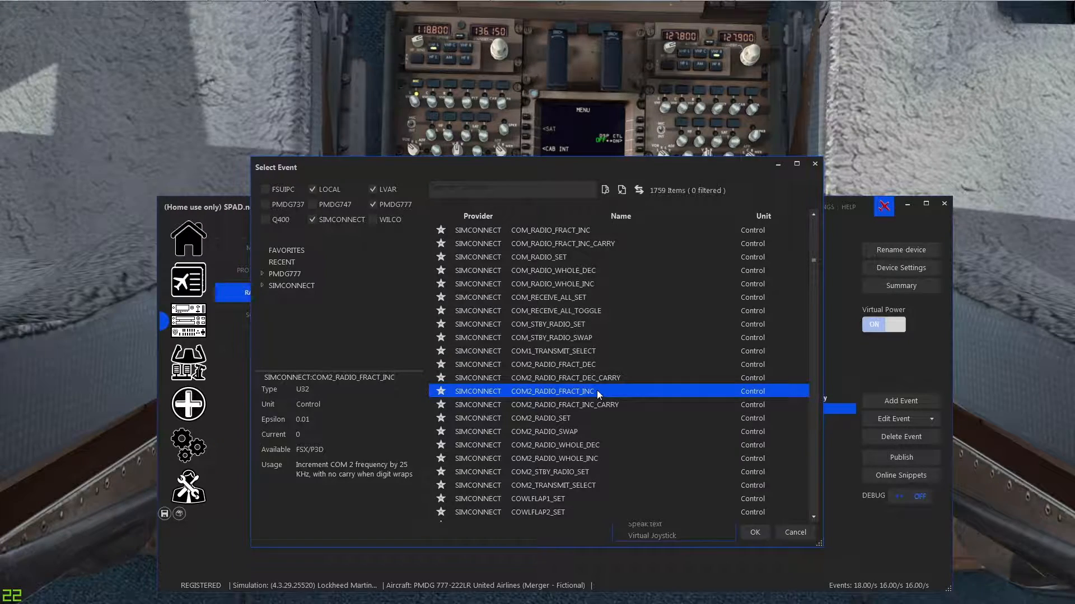
double_click(597, 391)
click(584, 399)
click(556, 379)
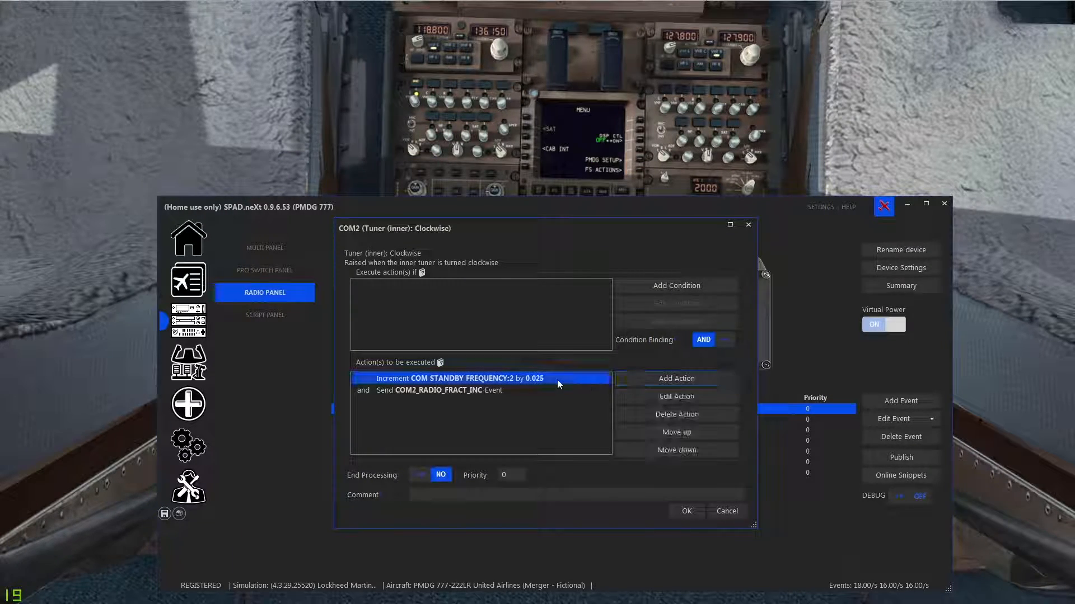
click(652, 413)
click(682, 511)
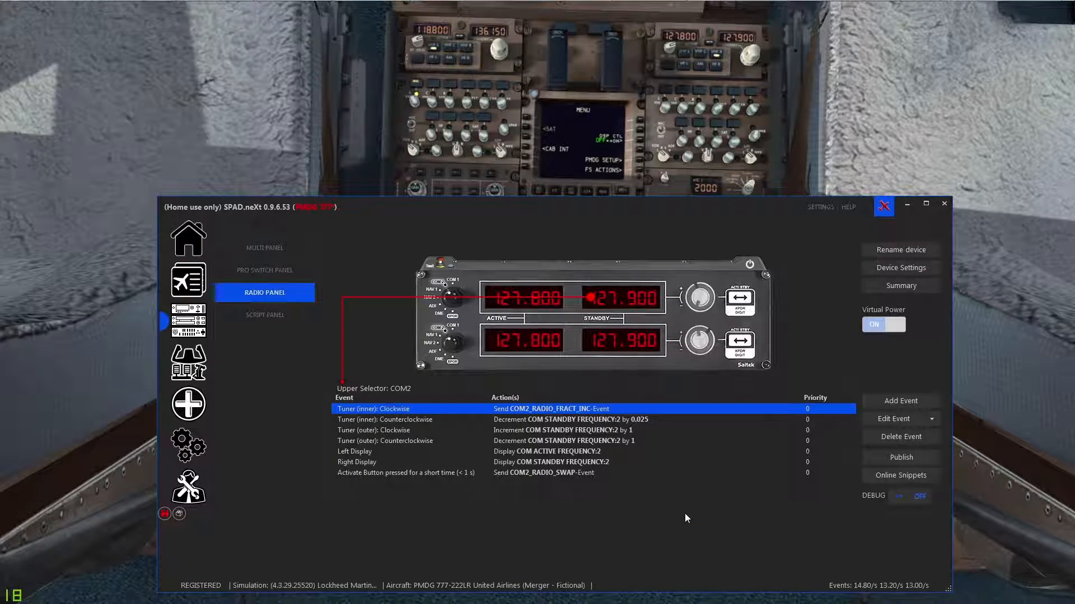
Replace the COM2 inner tuner counterclockwise event's standby frequency decrement with a Send Simulation Event action for COM2_RADIO_FRACT_DEC.
double_click(608, 420)
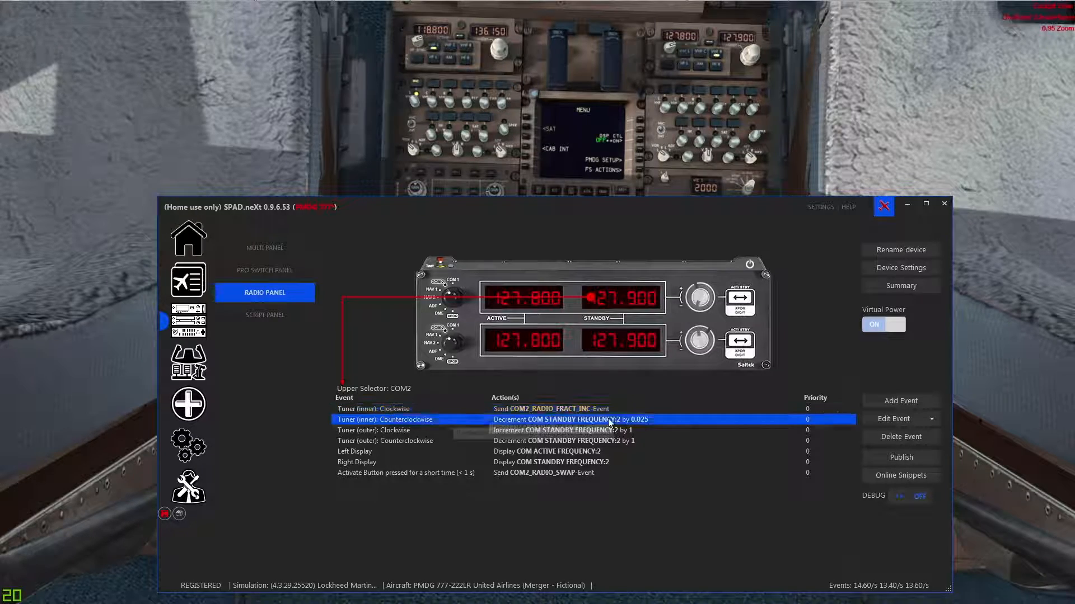
click(656, 375)
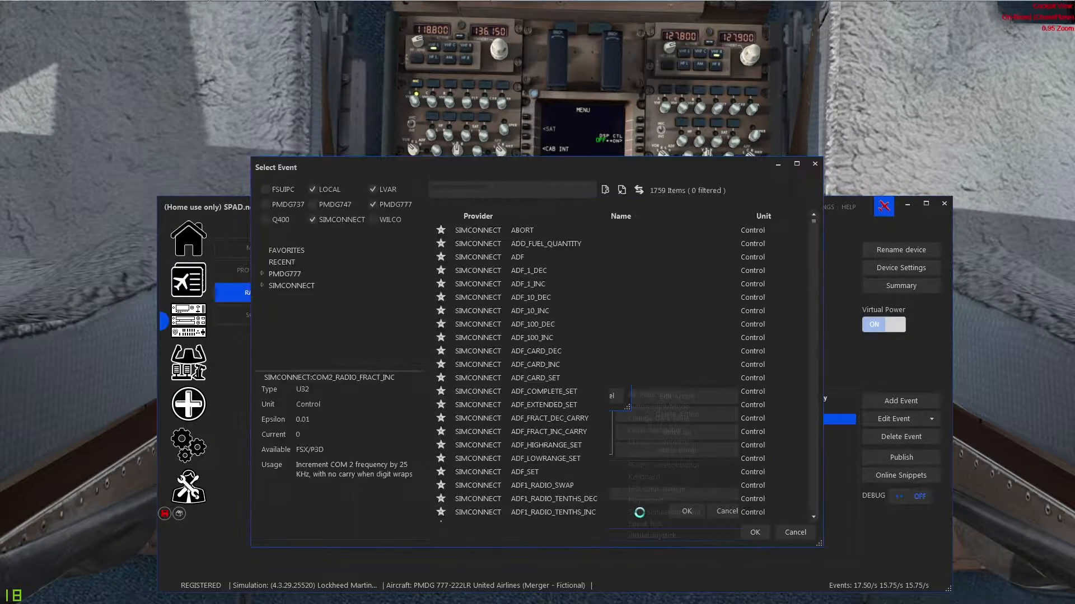
scroll(626, 446, down, 2)
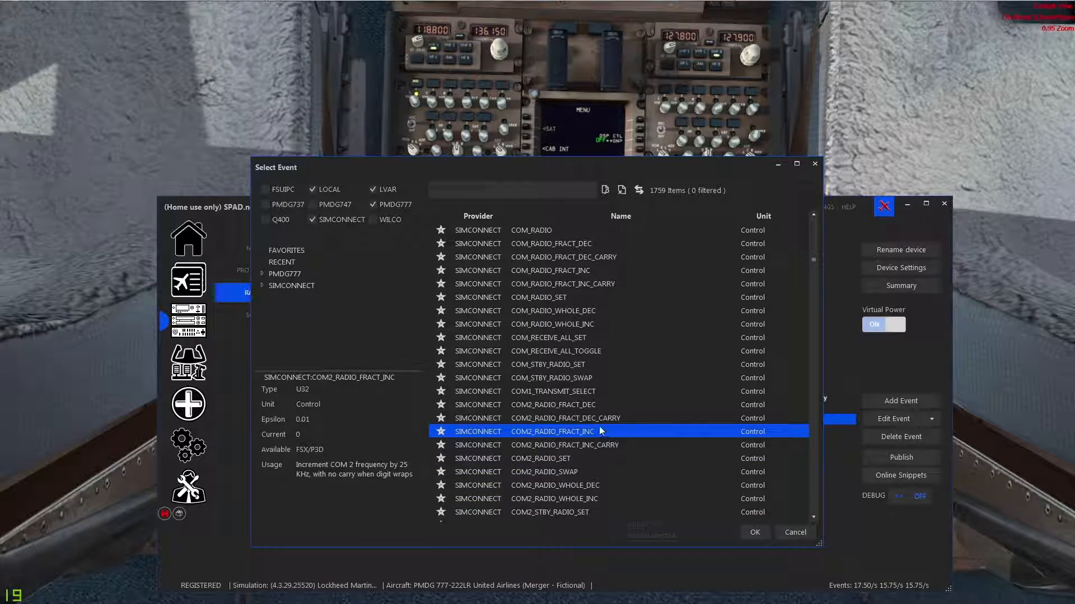
double_click(593, 406)
click(585, 398)
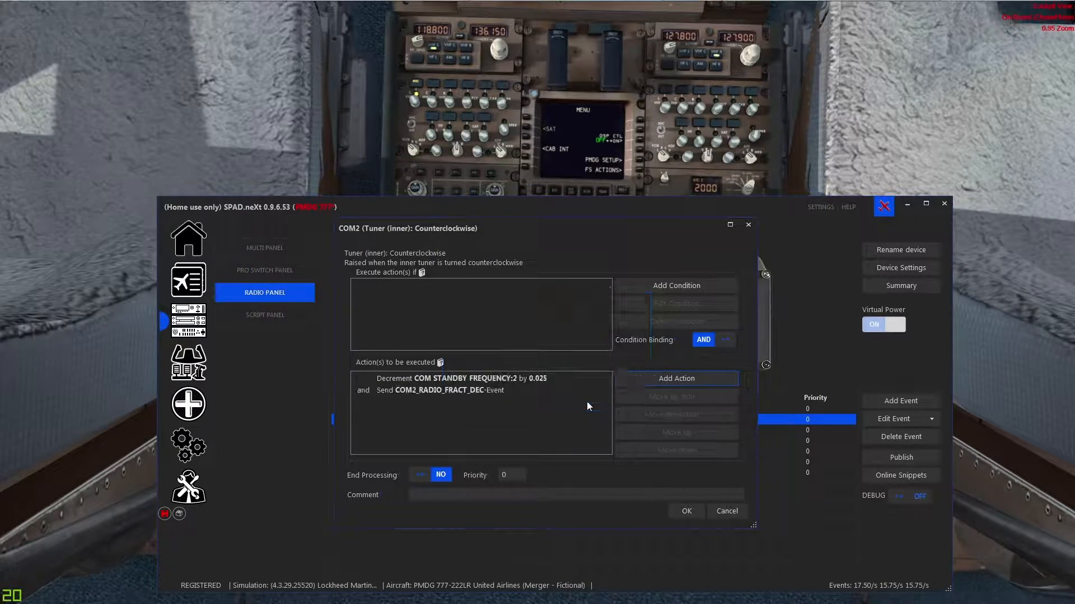
click(516, 380)
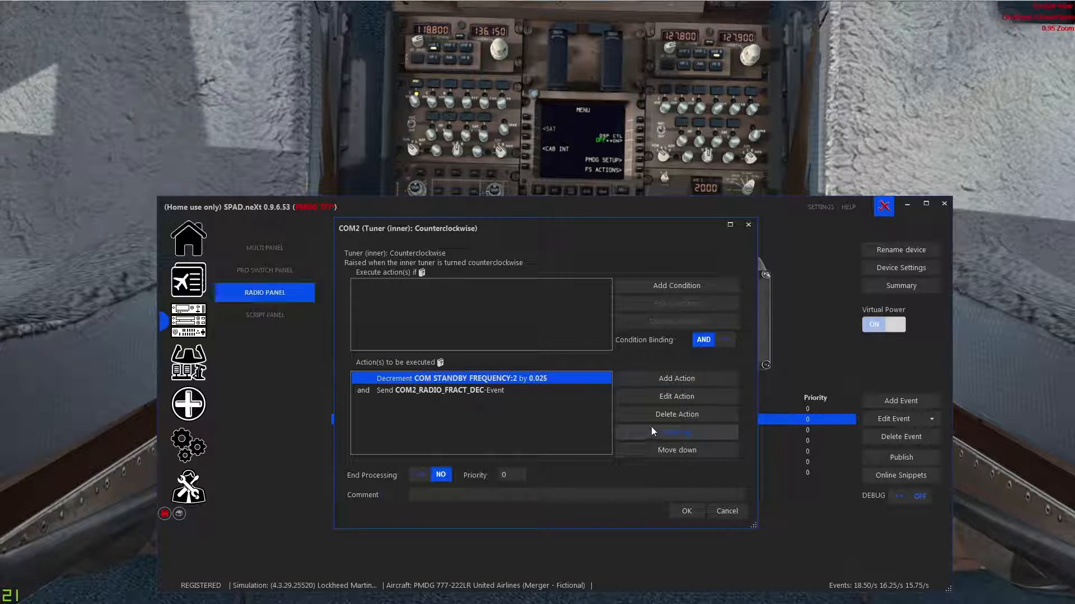
click(651, 416)
click(684, 509)
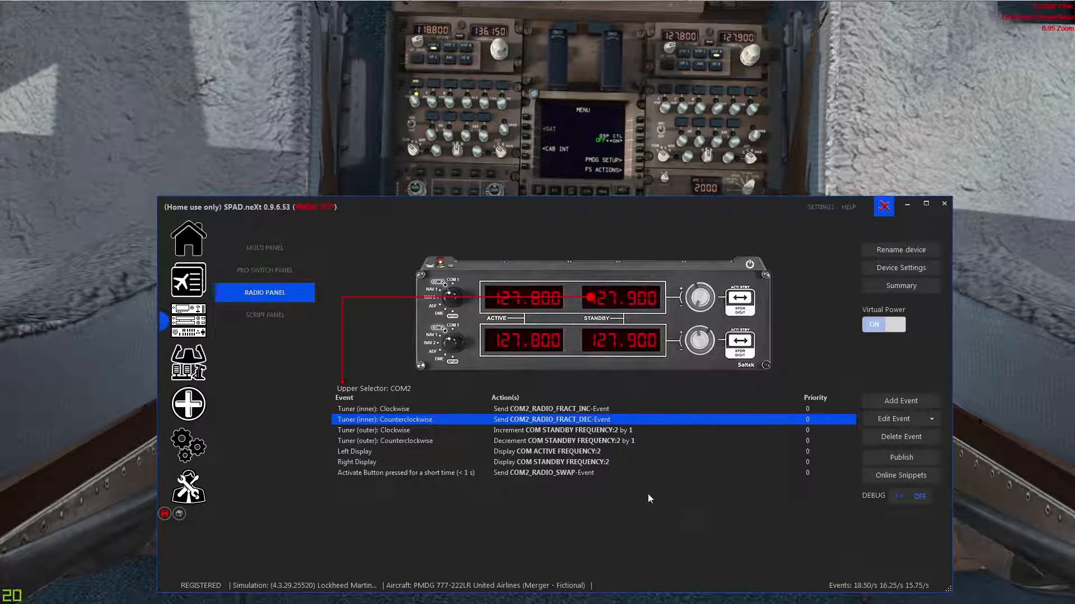
Replace the COM2 outer tuner clockwise event's standby frequency increment with a Send Simulation Event action for COM2_RADIO_WHOLE_INC.
click(592, 431)
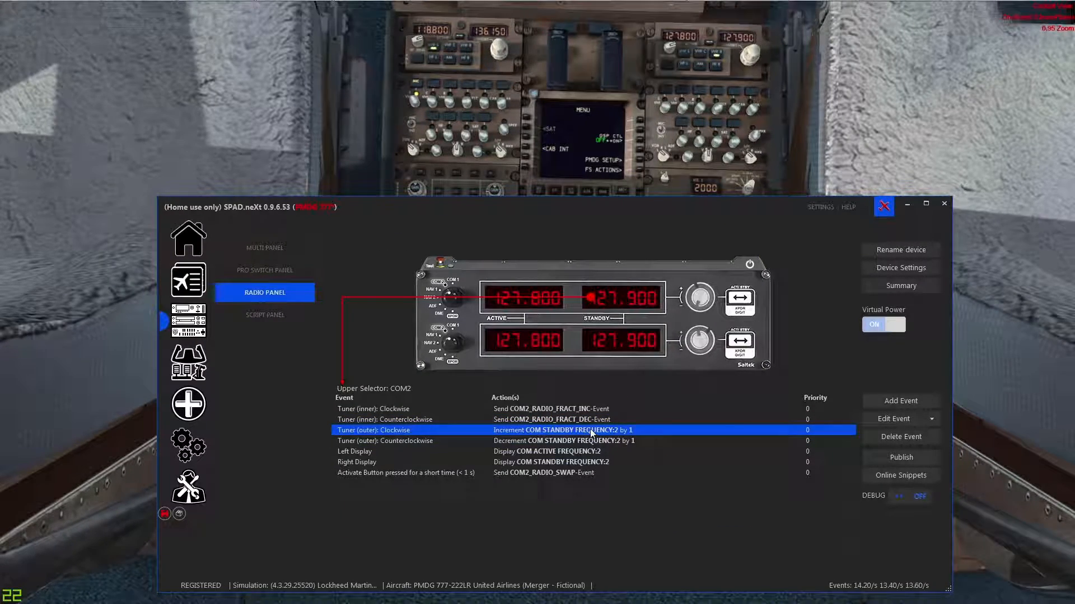
double_click(591, 431)
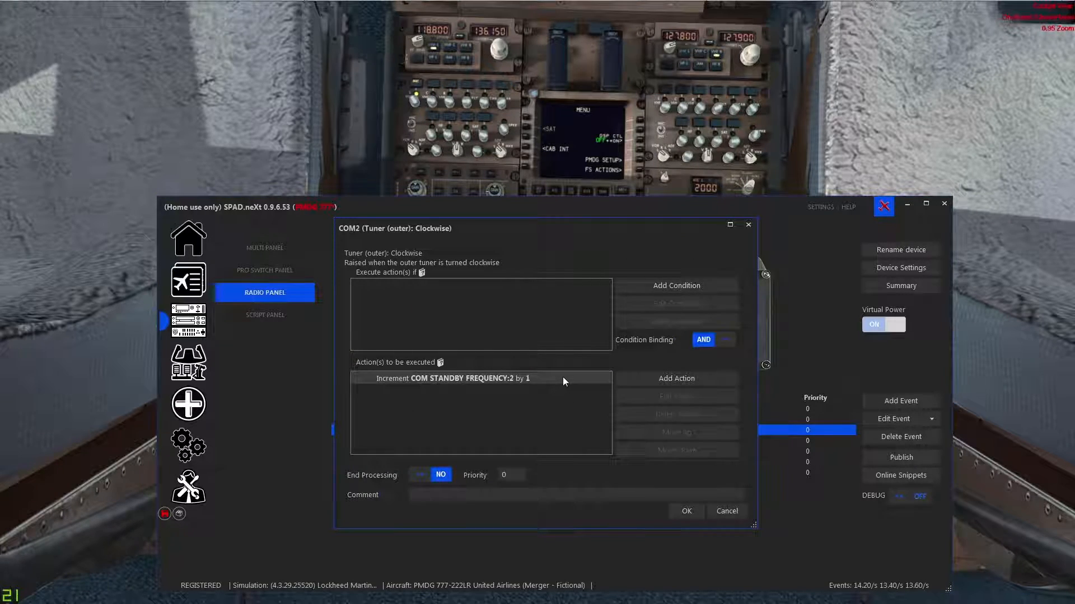
click(636, 379)
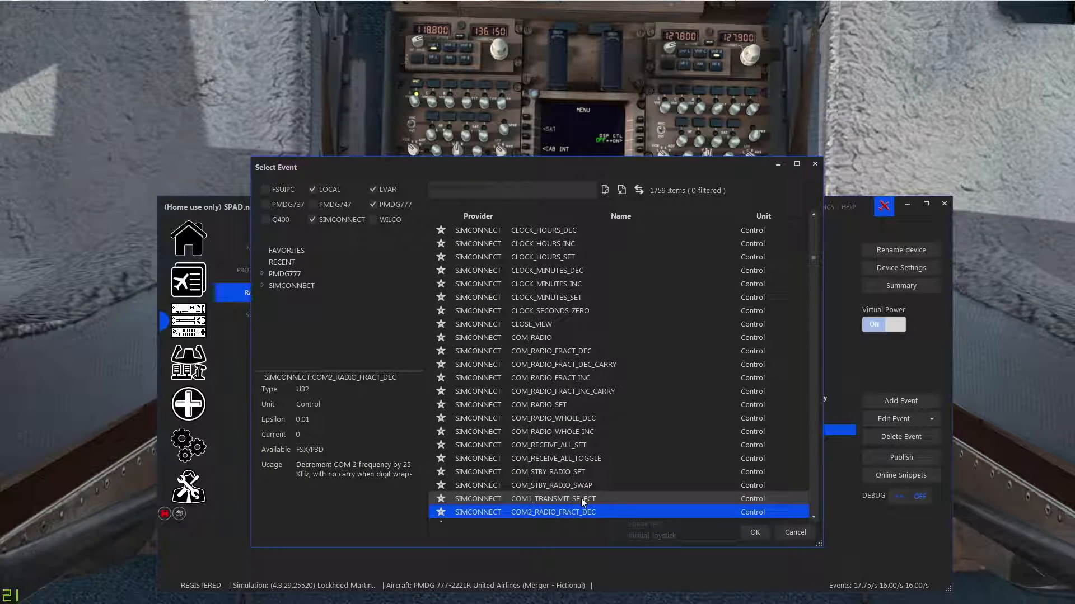
scroll(581, 498, down, 2)
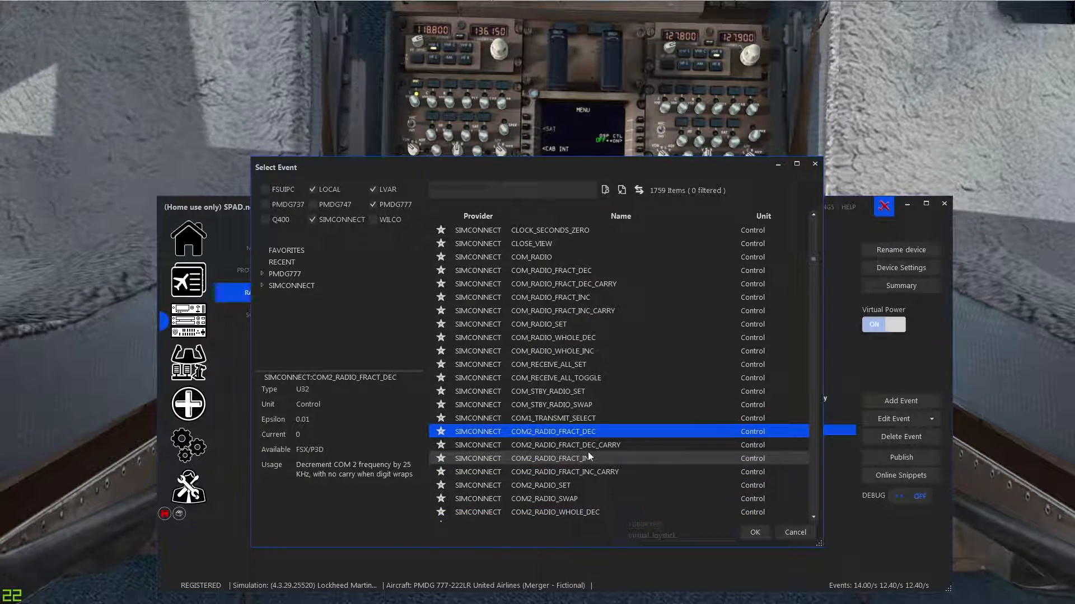
scroll(588, 457, down, 2)
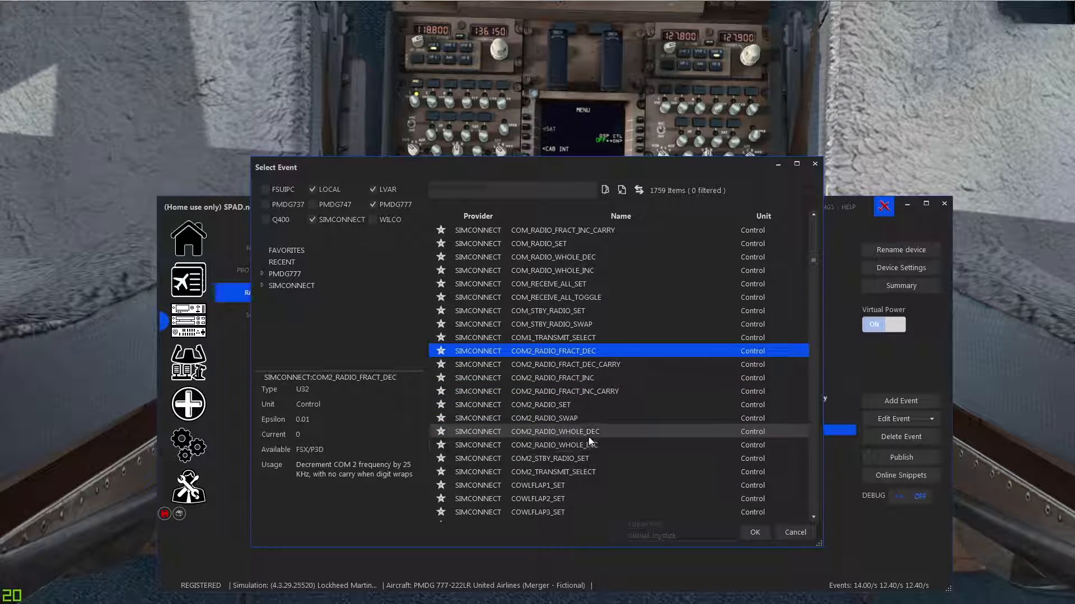
double_click(586, 444)
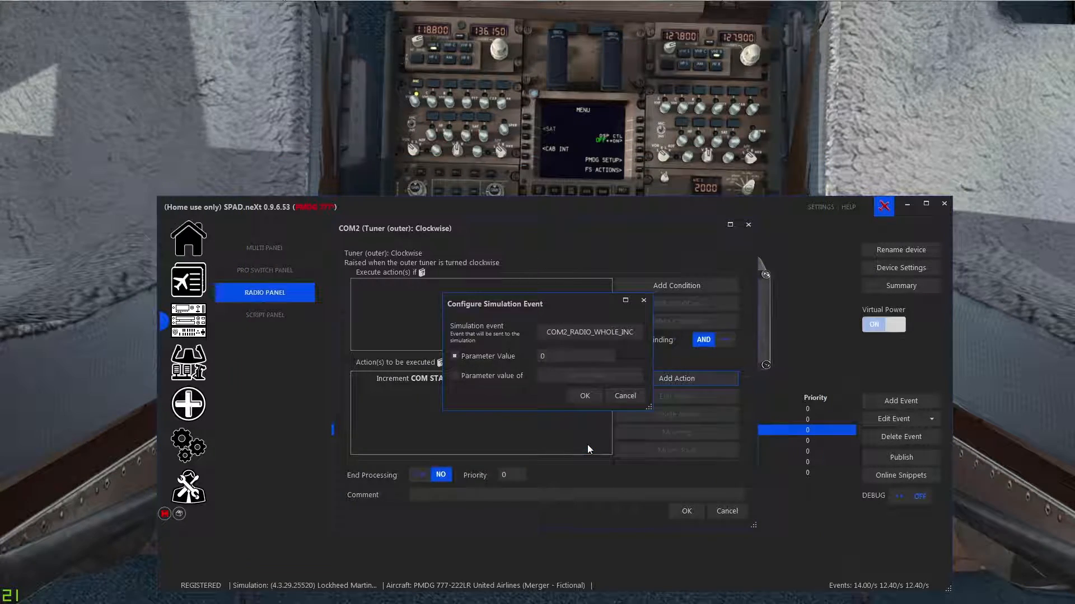
click(586, 398)
click(566, 380)
click(660, 415)
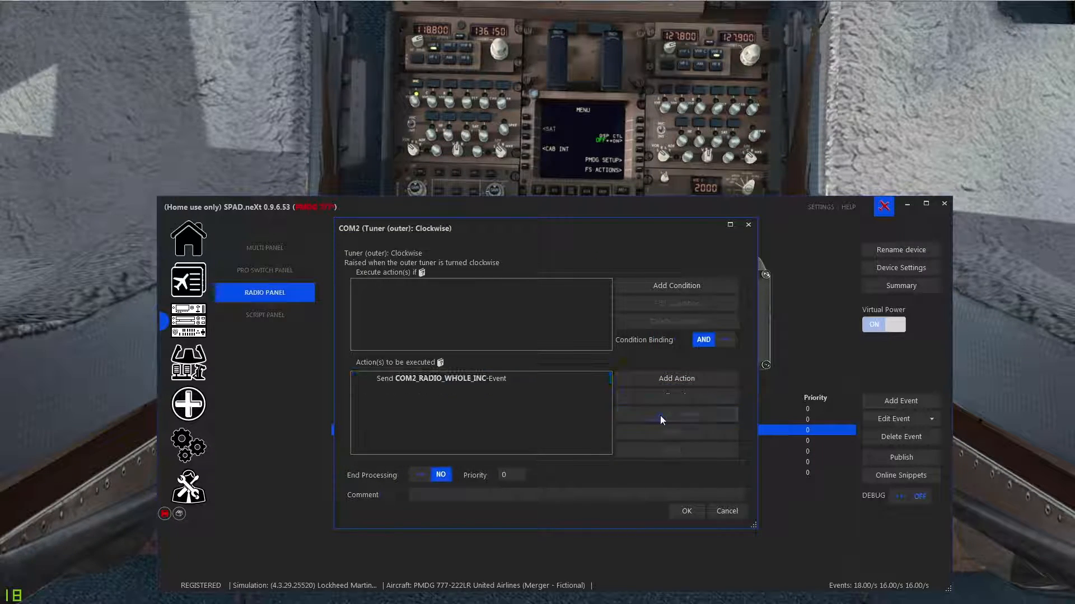
click(683, 515)
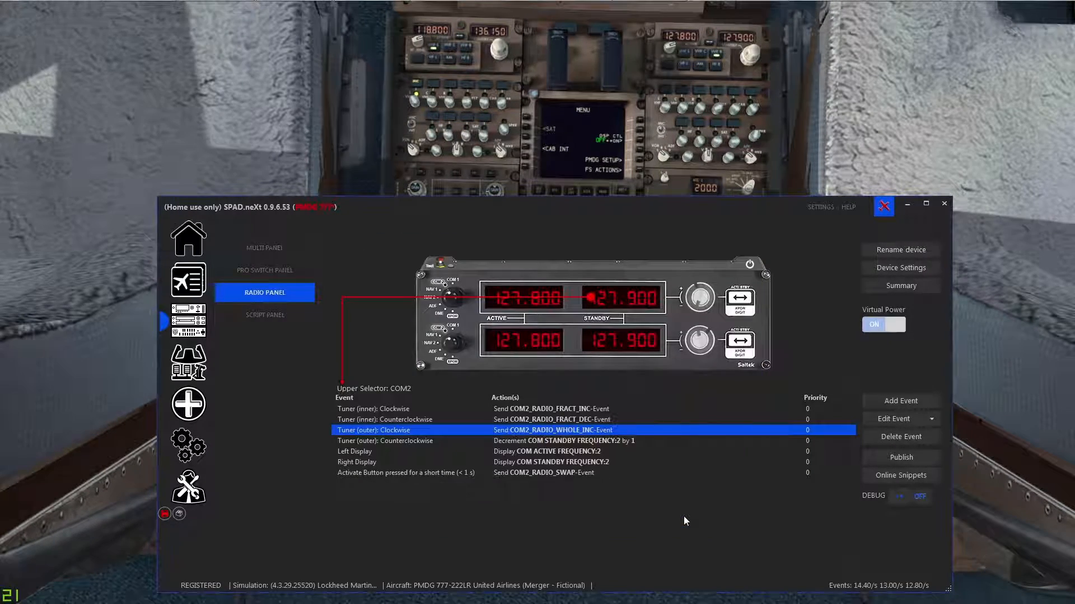
Replace the COM2 outer tuner counterclockwise event's standby frequency decrement with a Send Simulation Event action for COM2_RADIO_WHOLE_DEC.
click(586, 440)
double_click(585, 439)
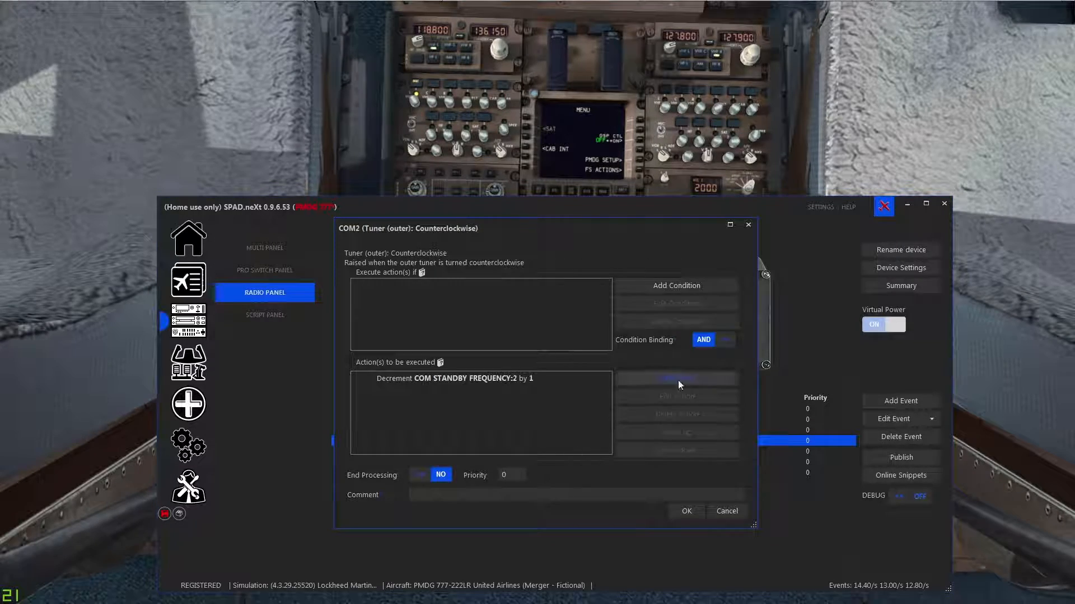
click(677, 379)
click(646, 512)
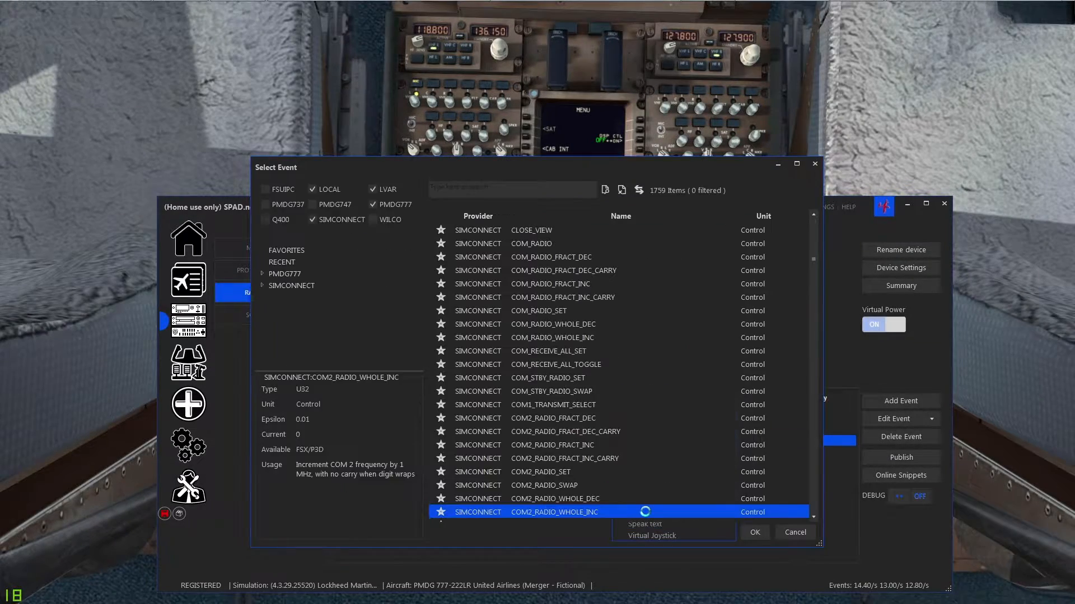
double_click(592, 498)
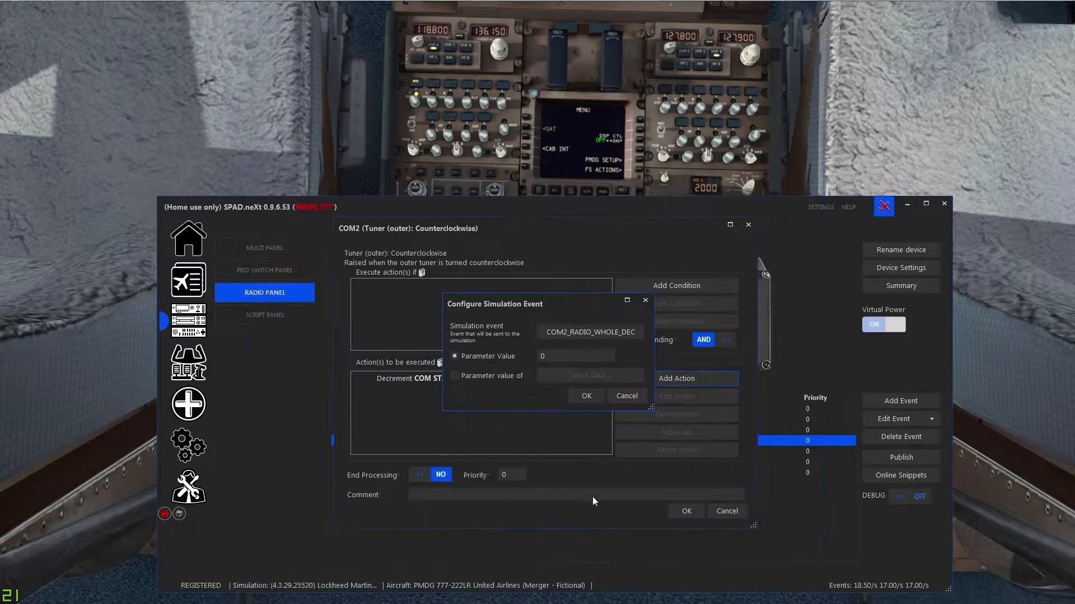
click(581, 396)
click(556, 378)
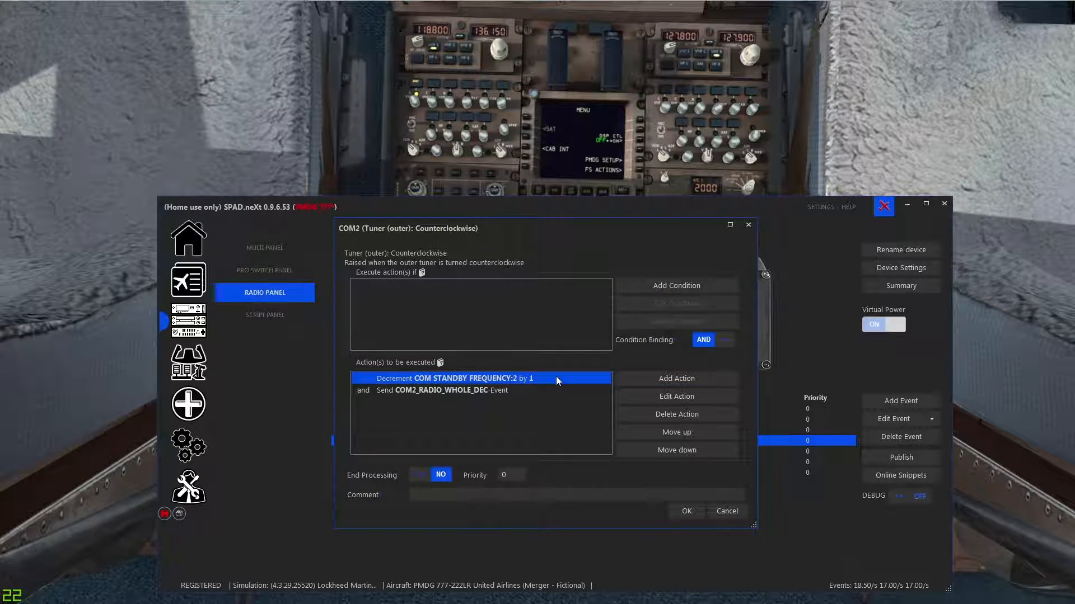
click(694, 418)
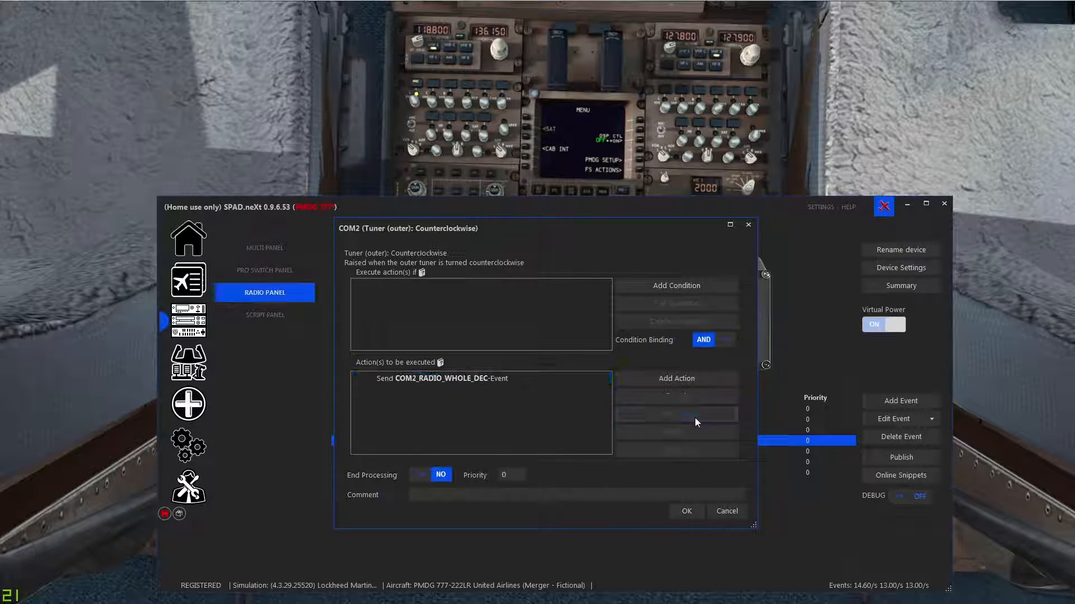
click(684, 513)
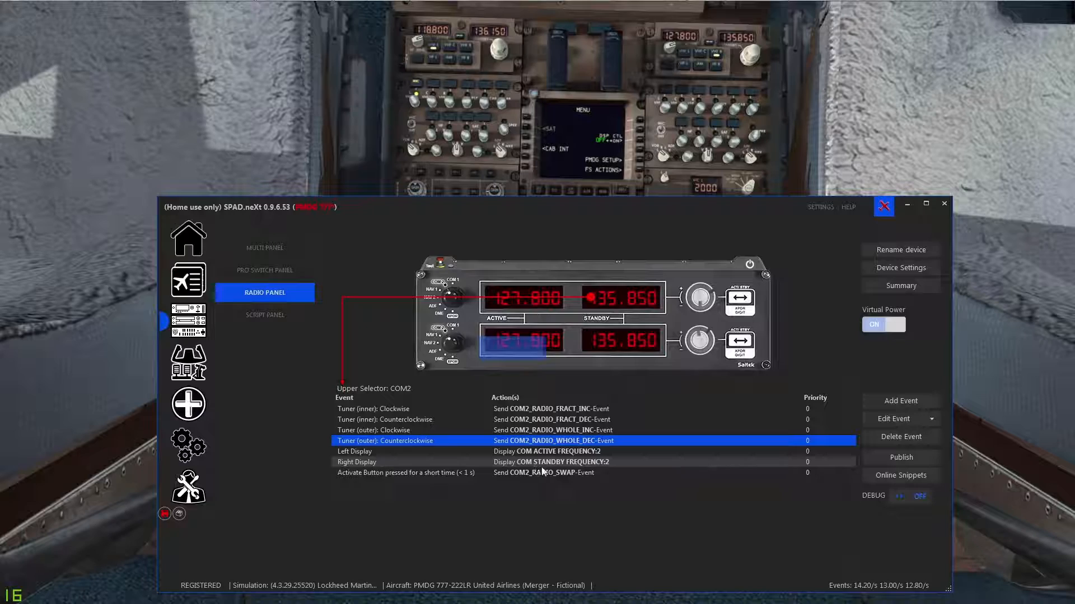
Examine the data source of the upper selector's COM2 right display and the short-press COM2_RADIO_SWAP event.
click(592, 459)
double_click(591, 458)
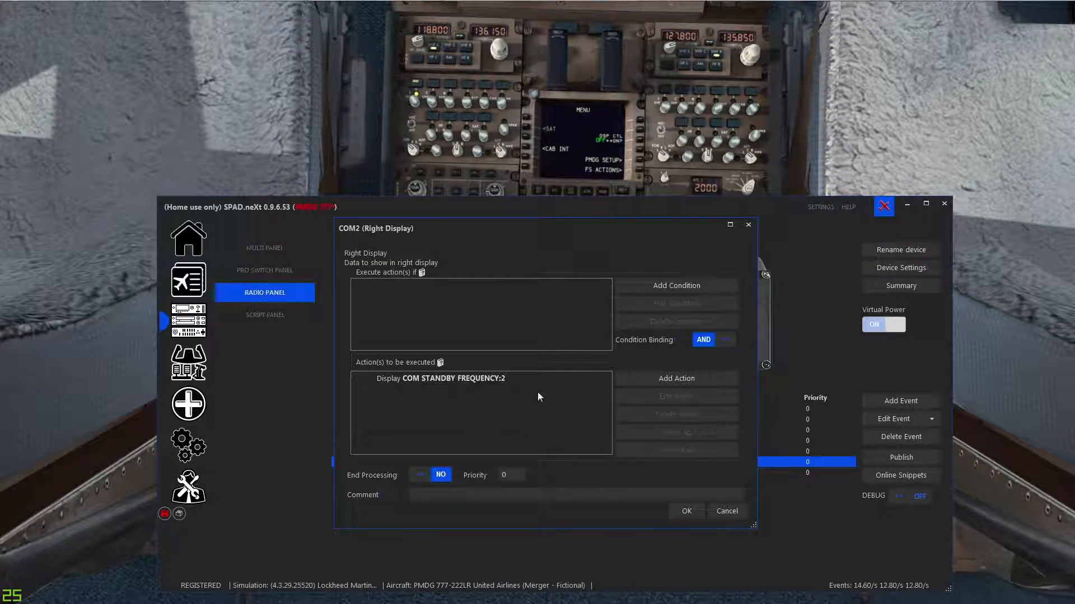
double_click(476, 381)
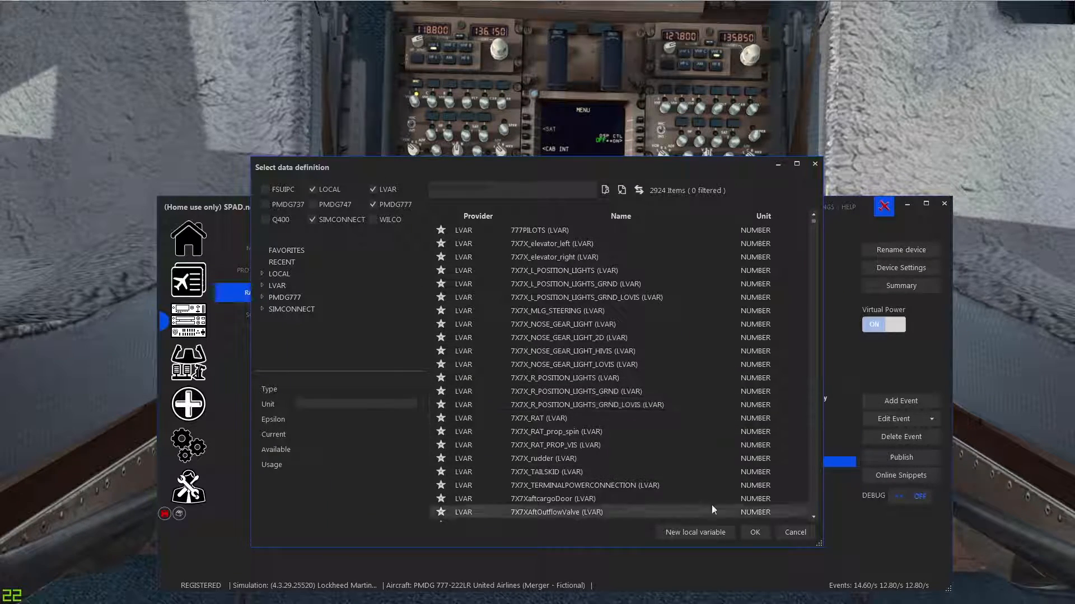
click(794, 532)
double_click(517, 378)
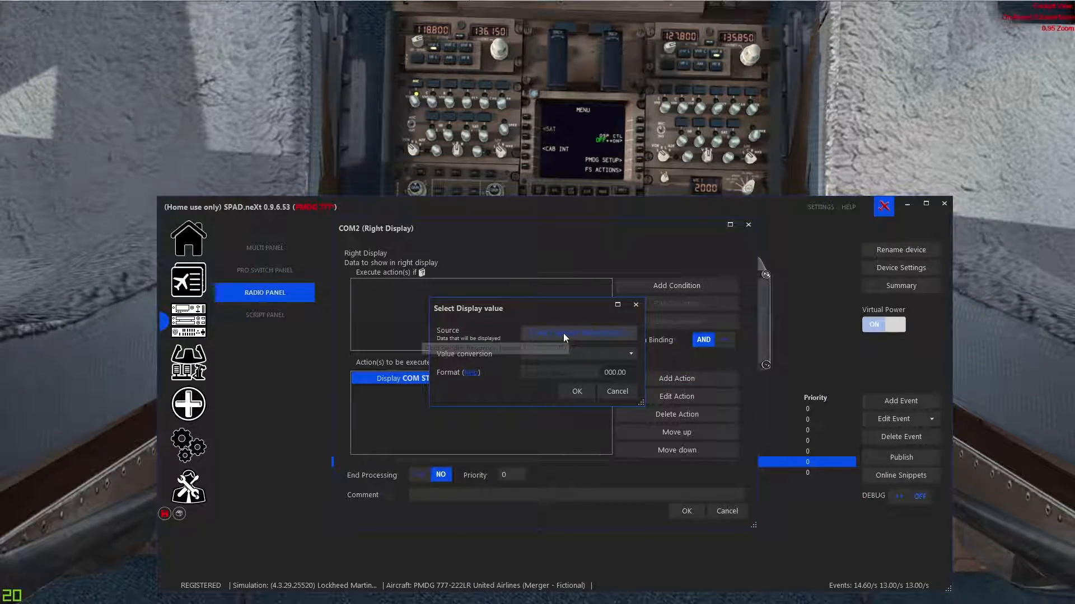
click(563, 334)
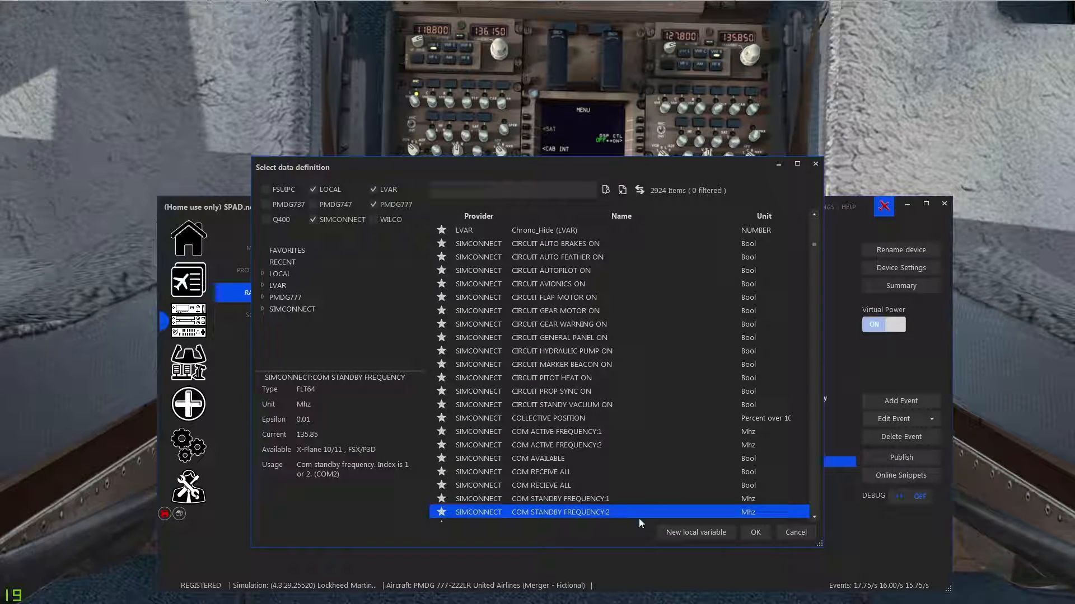
click(813, 535)
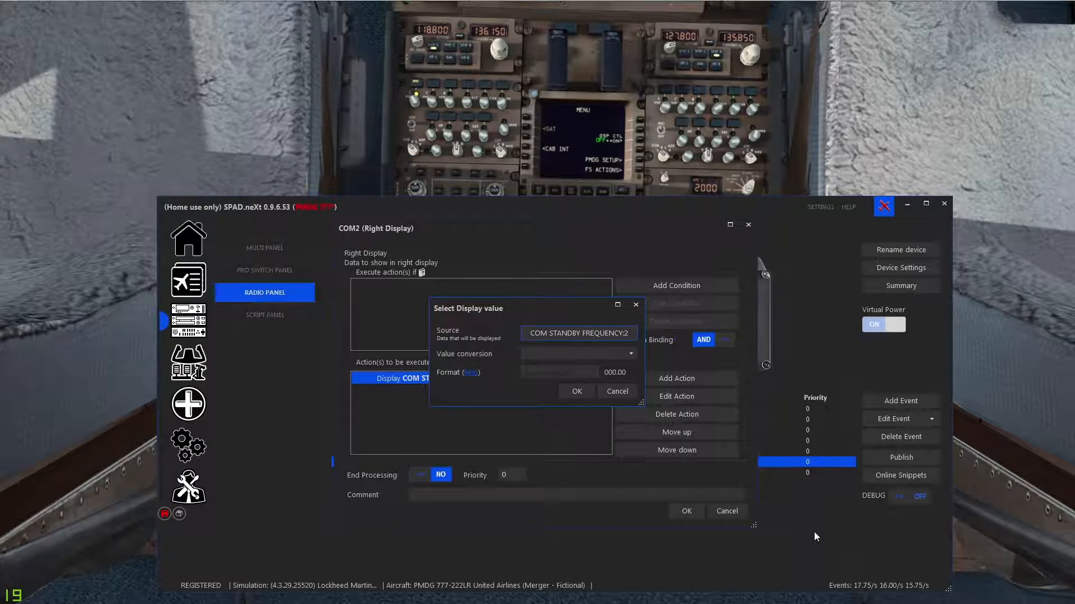
click(608, 389)
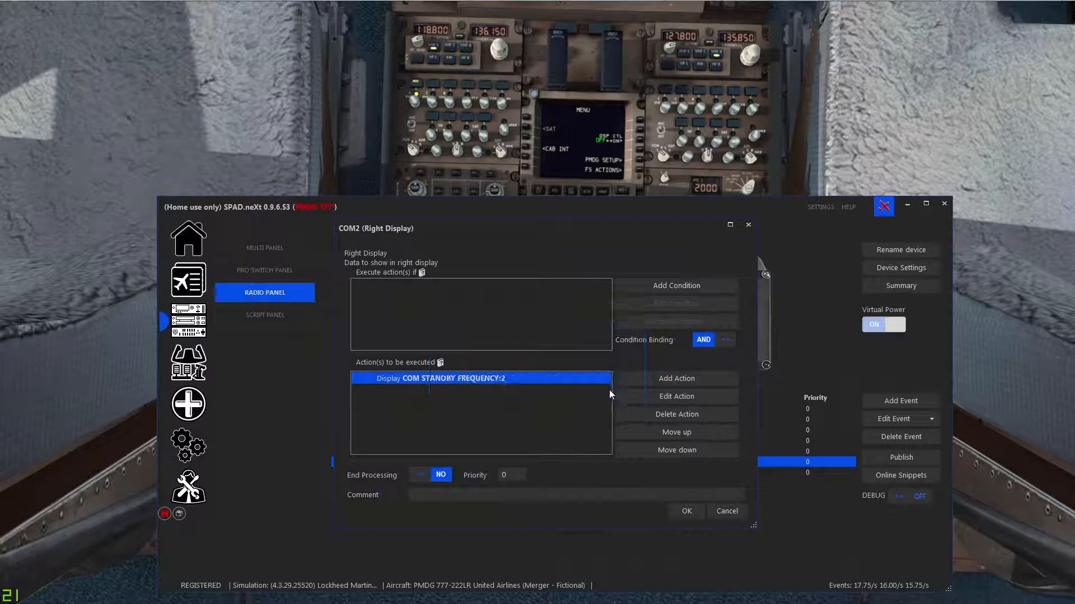
click(722, 511)
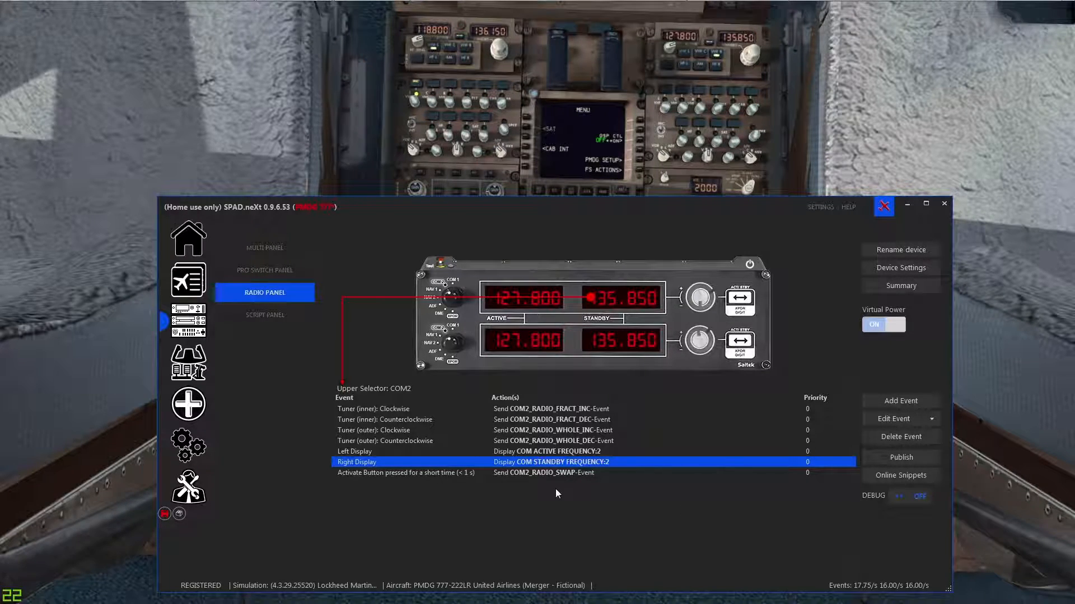
click(557, 473)
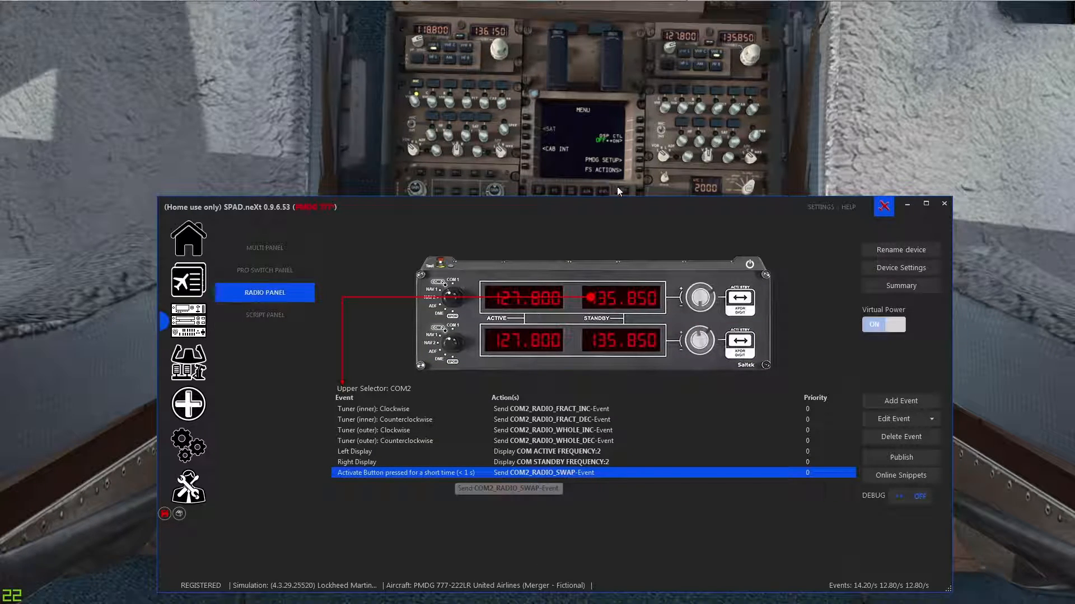
Replace all of the lower selector's COM2 events with a copy of the upper selector's COM2 events, saving the profile before and after.
click(164, 514)
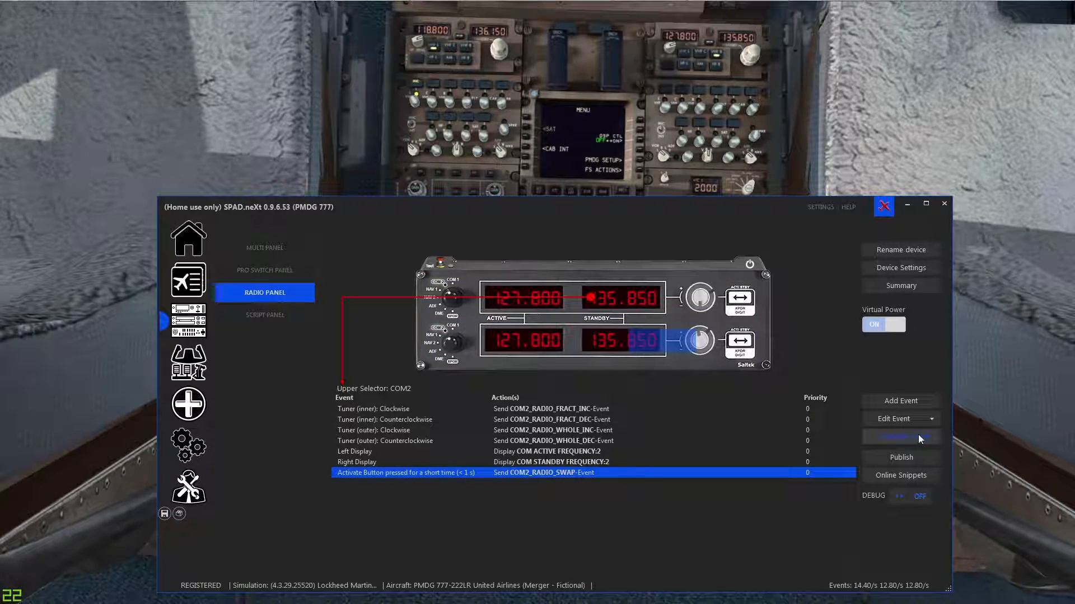
click(931, 419)
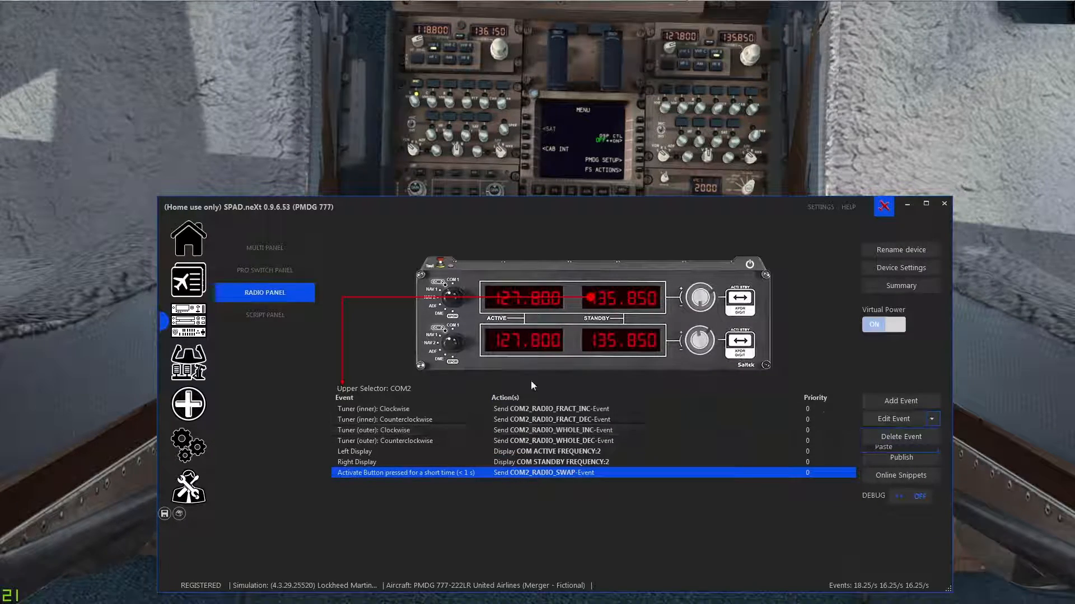
click(590, 343)
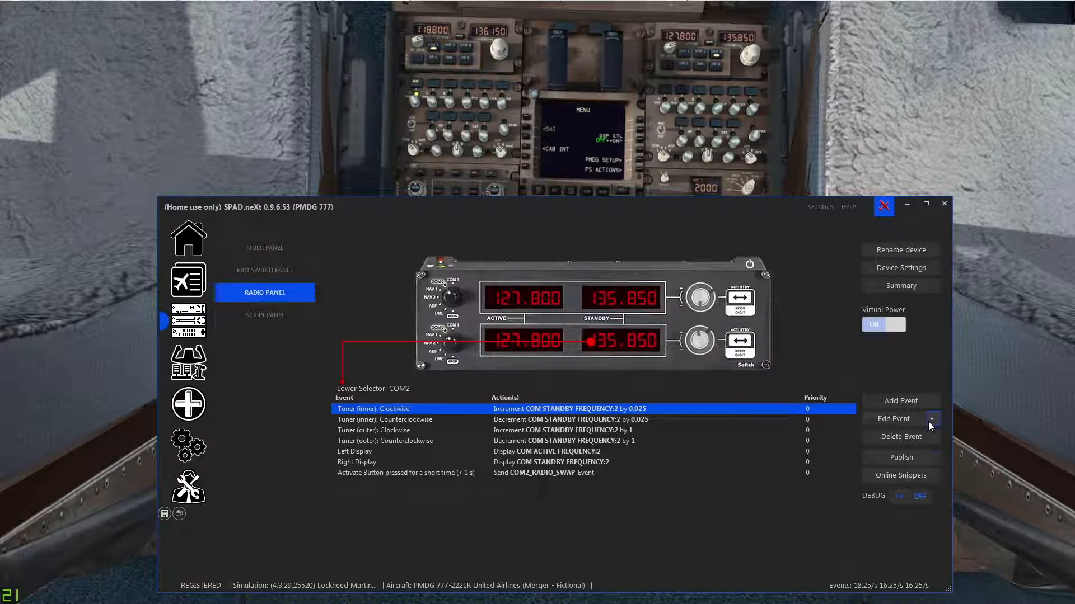
click(880, 446)
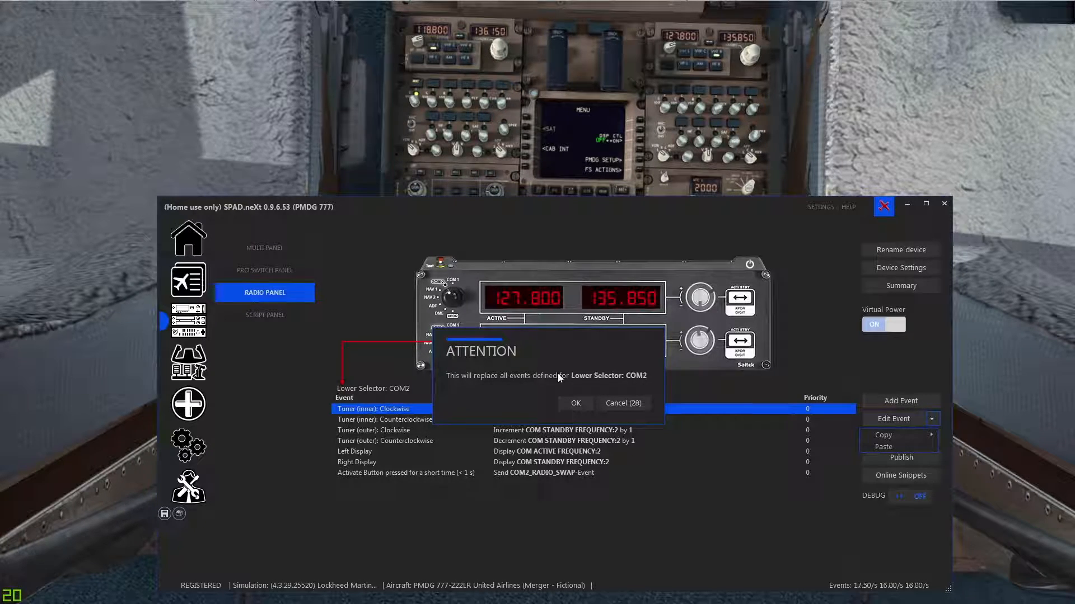
click(573, 404)
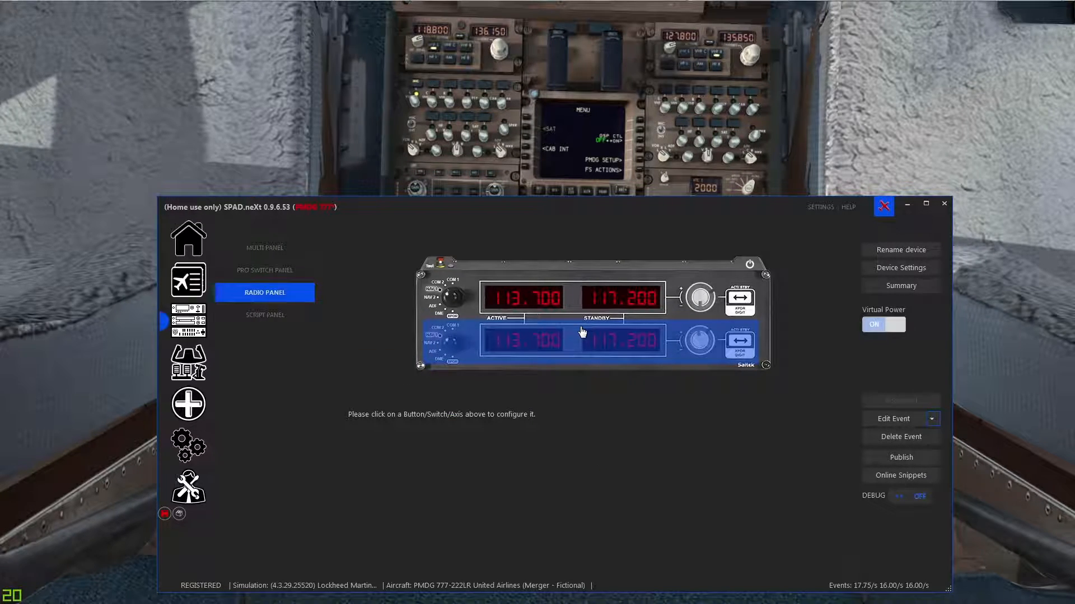
click(612, 309)
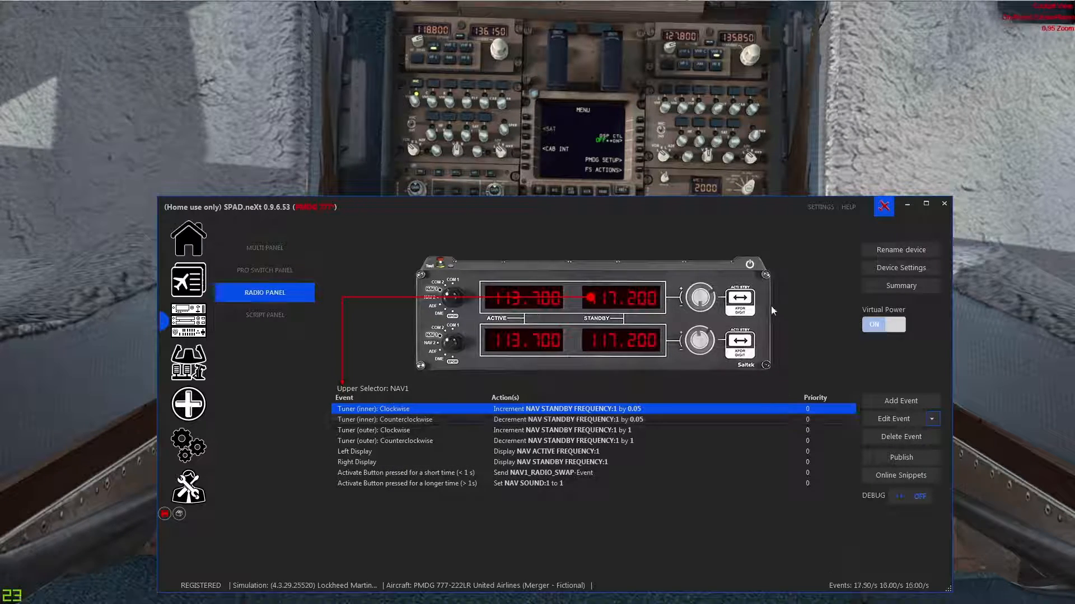
click(164, 513)
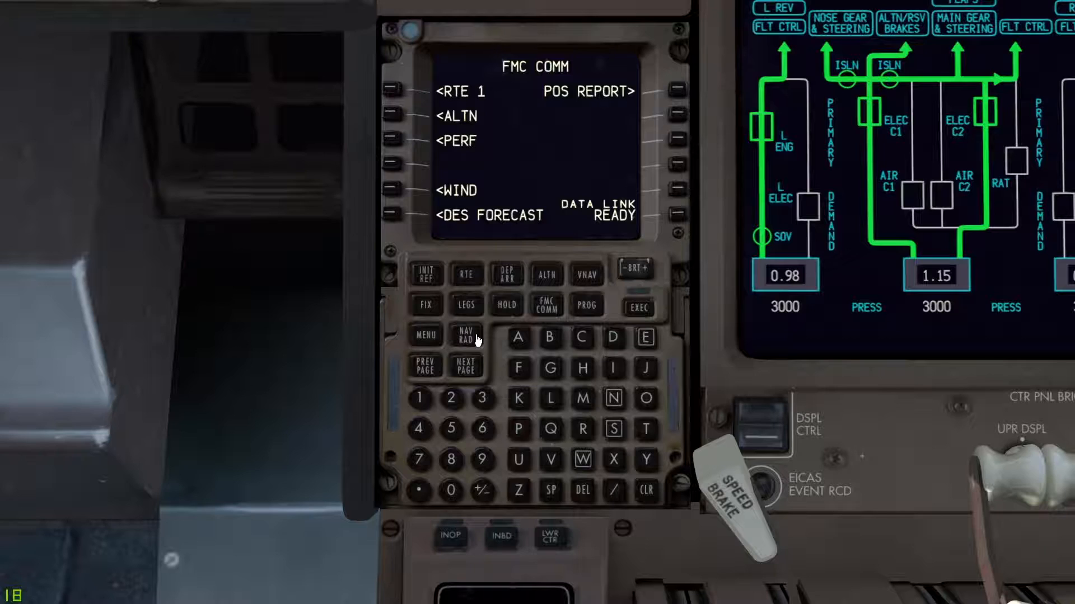
Open the NAV RADIO page on the simulator's CDU and compare it with the radio panel's NAV1 frequencies.
click(477, 339)
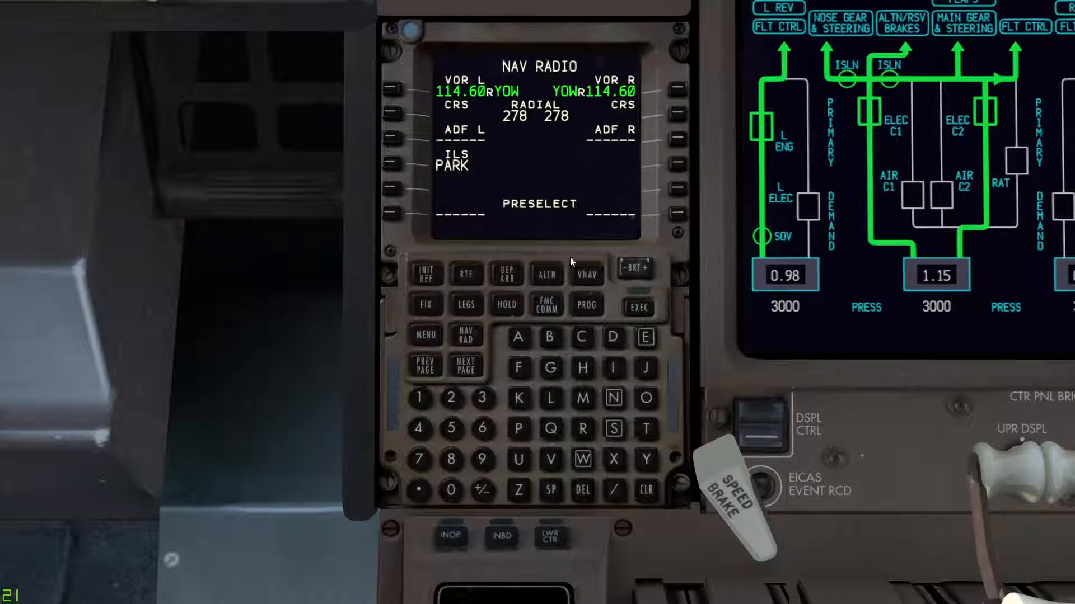
key(alt+Tab)
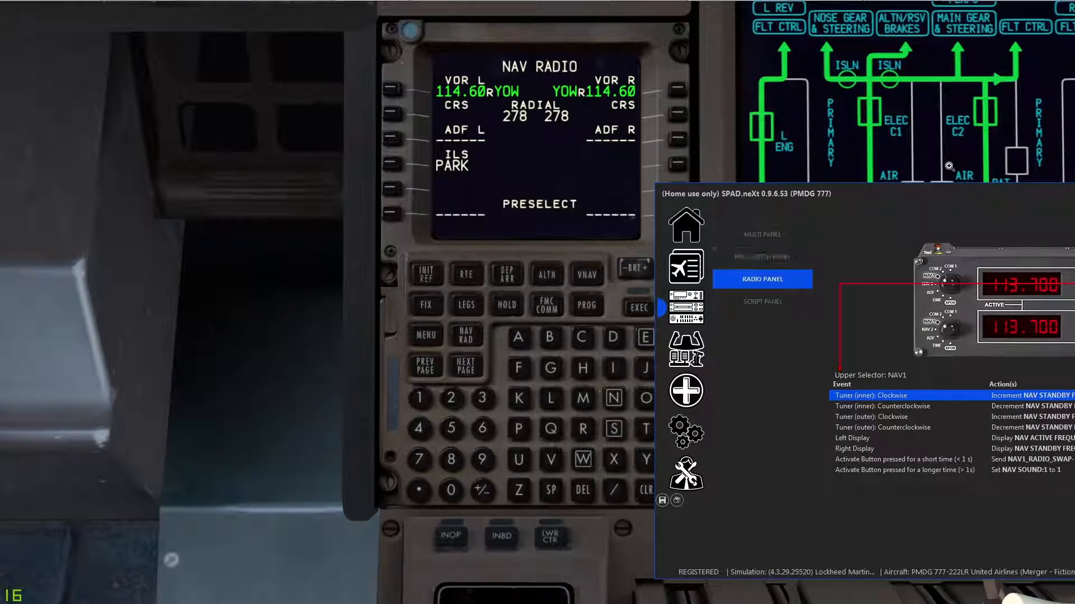
drag(927, 202, 451, 229)
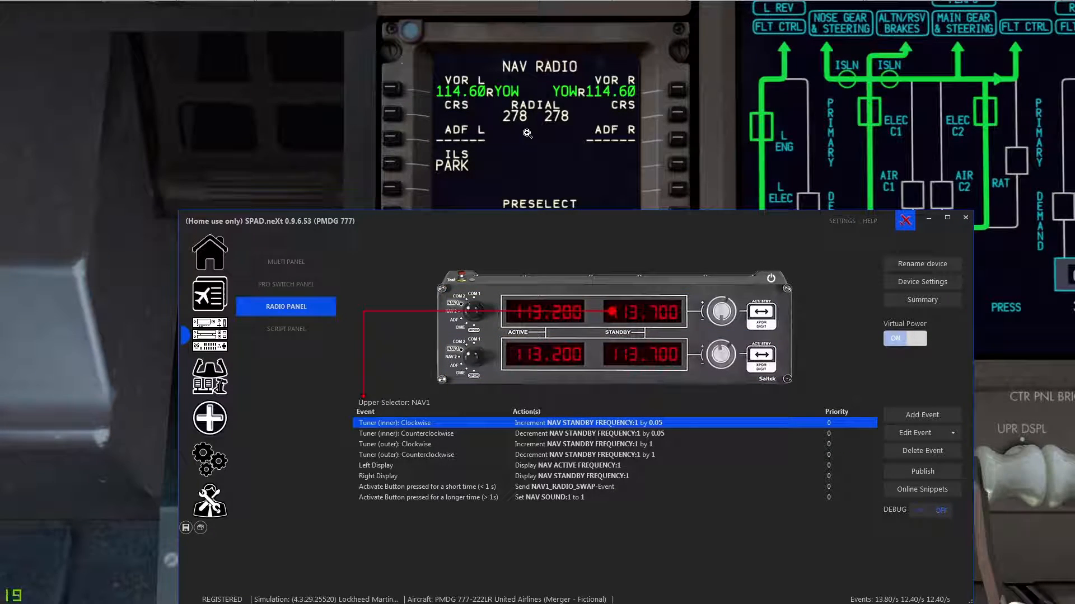
click(508, 44)
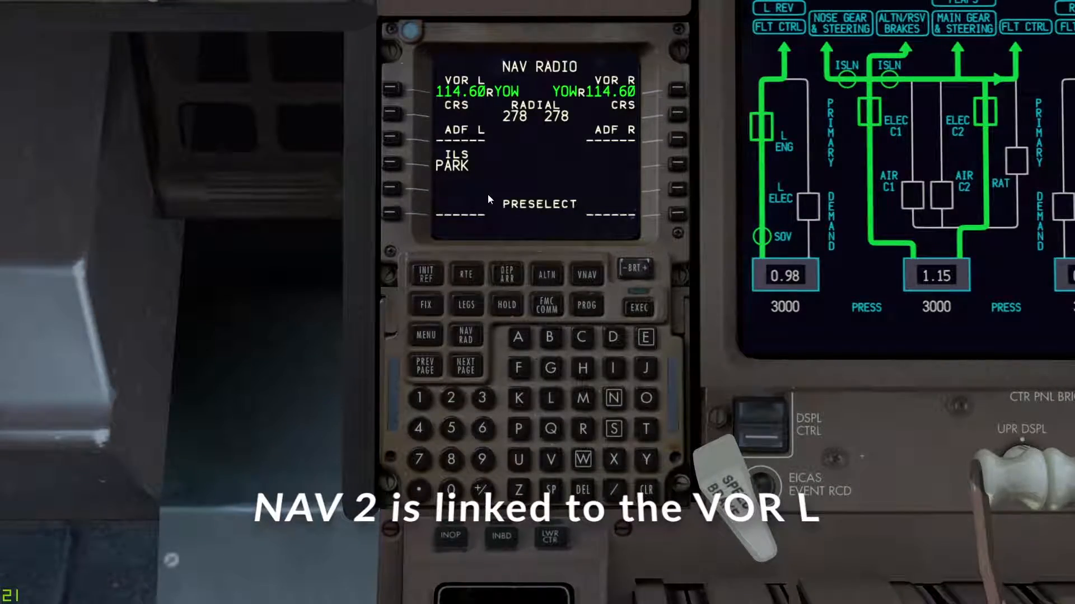
Bring the pedestal into view, return to SPAD.neXt, and examine the source, conversion and format of the lower selector's ADF right display.
key(a)
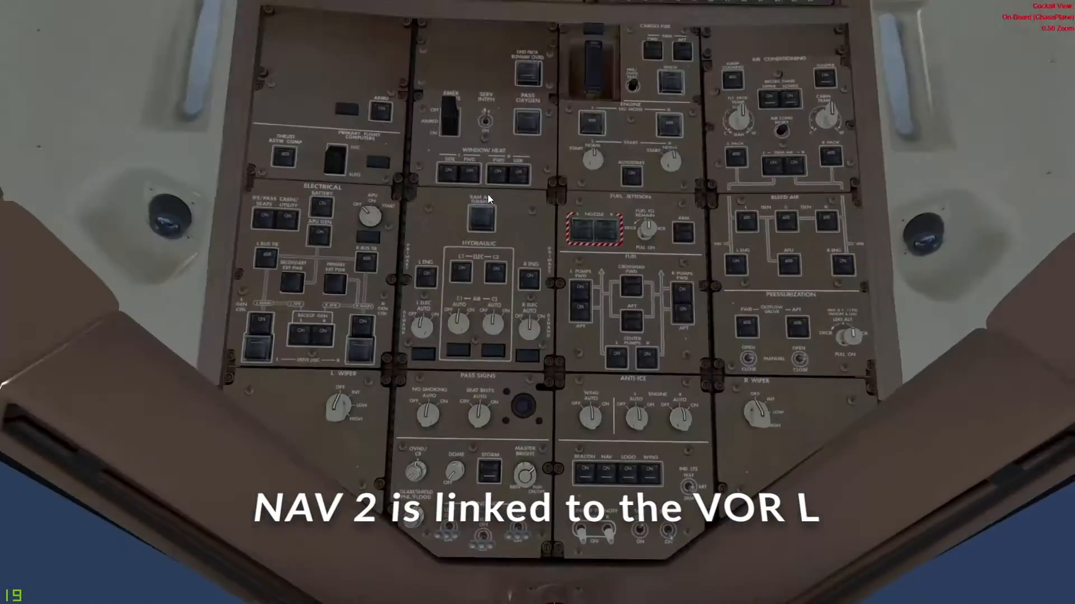
key(a)
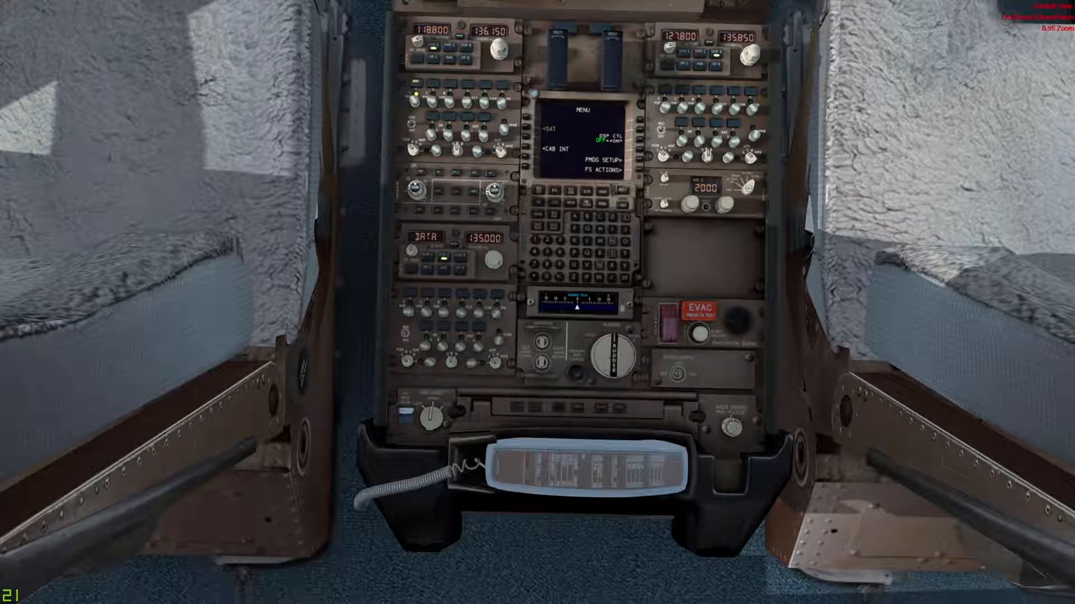
key(alt+Tab)
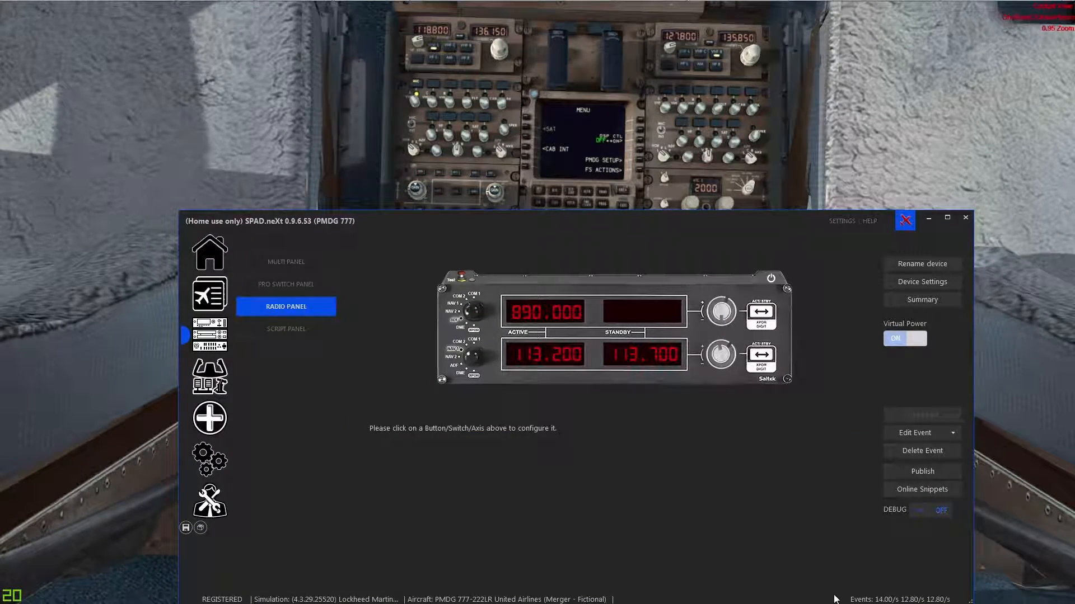
click(656, 361)
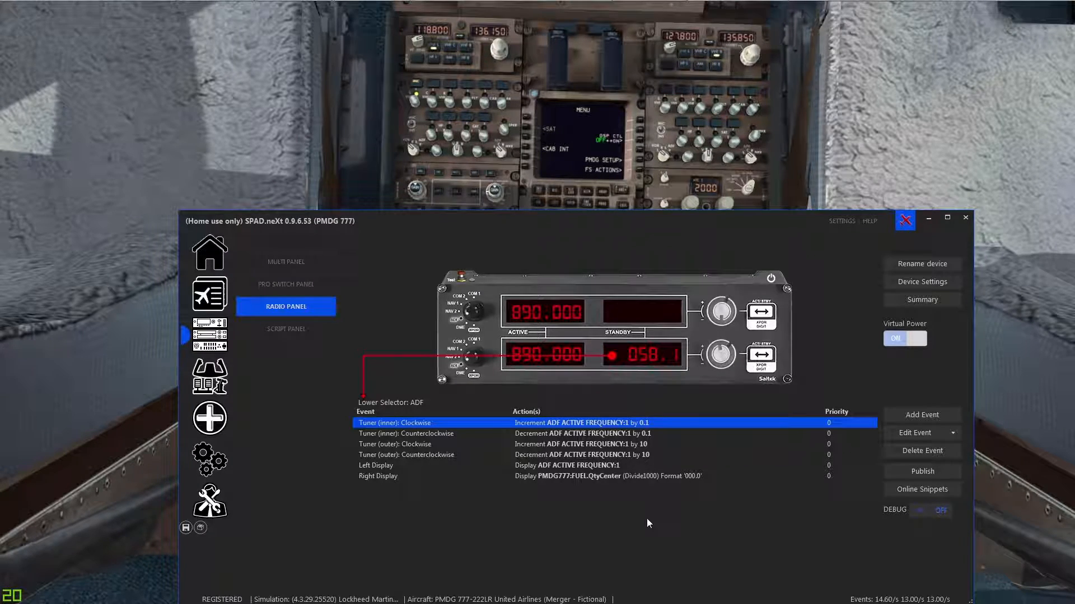
click(665, 476)
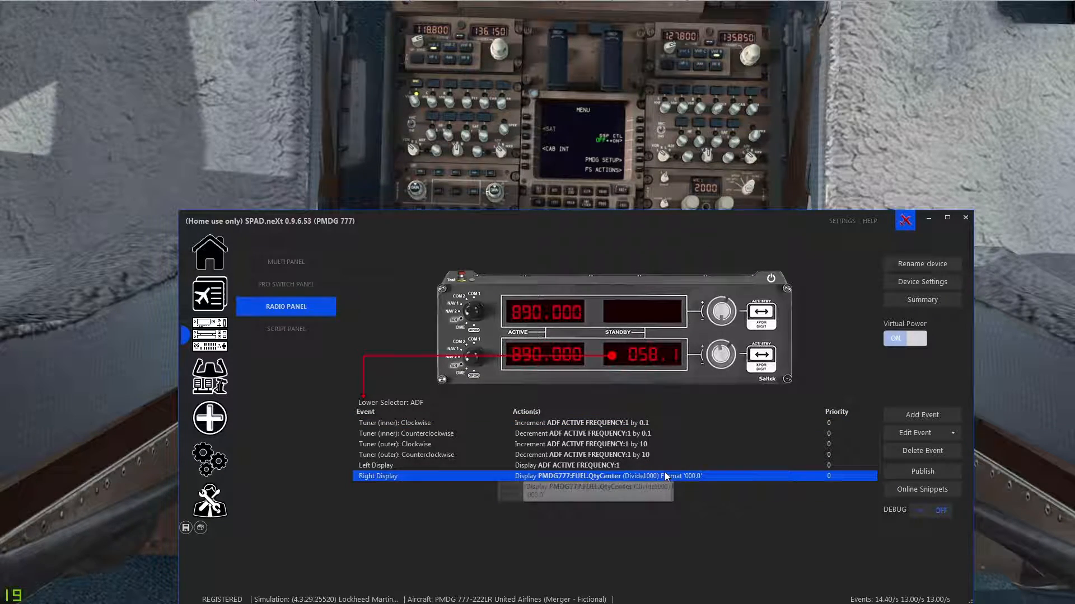
double_click(665, 474)
click(581, 392)
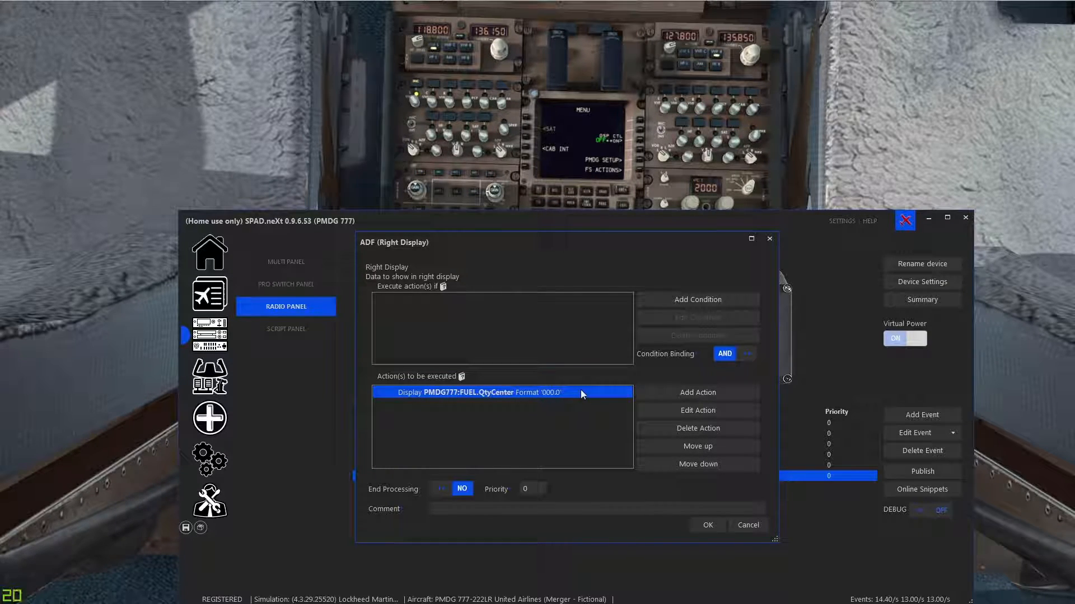
double_click(580, 391)
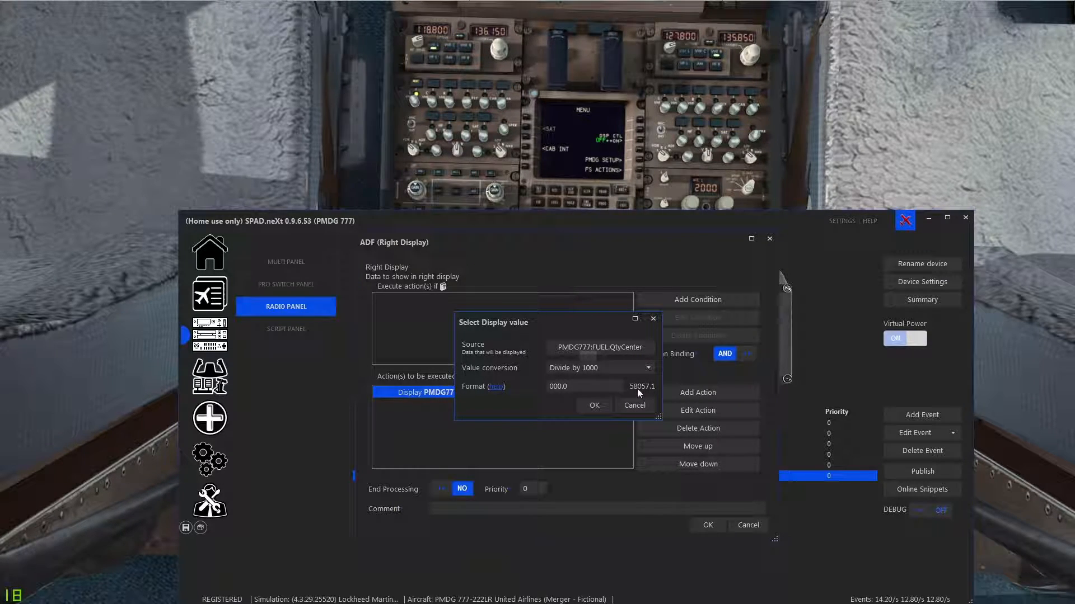
click(634, 404)
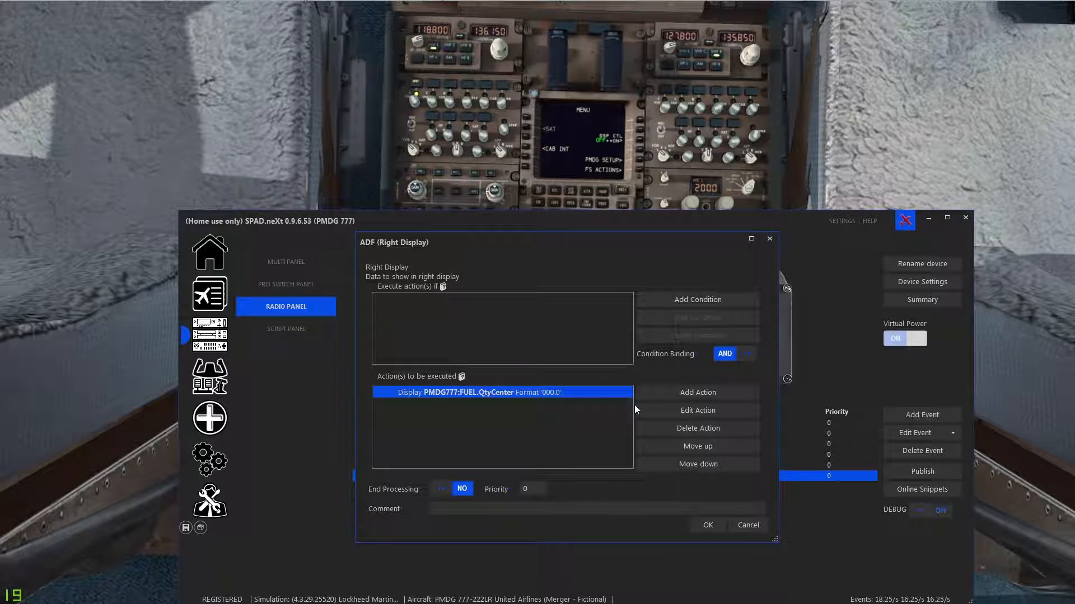
click(757, 522)
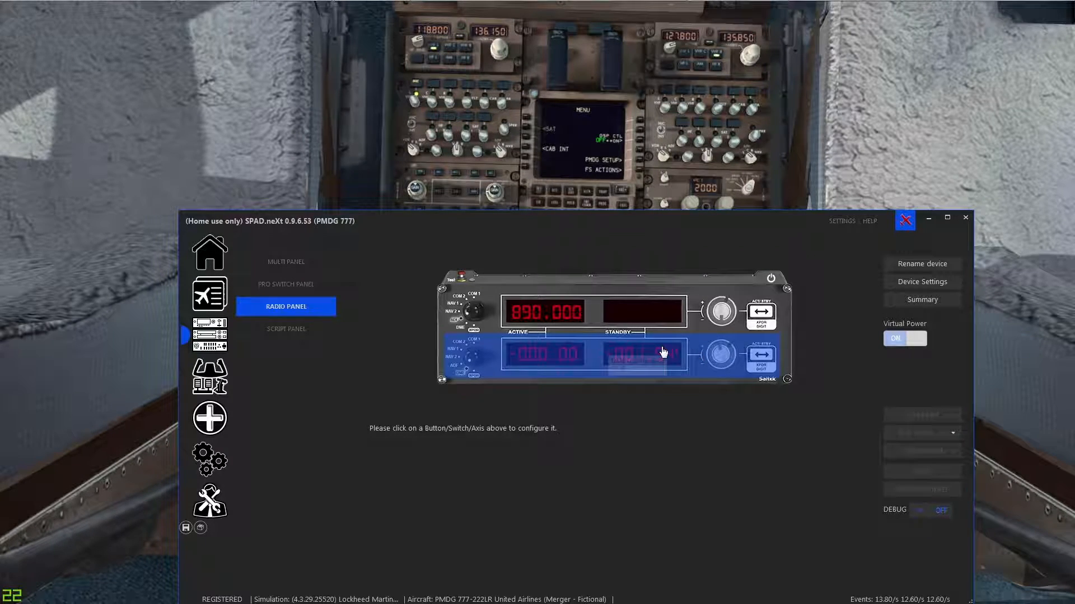
Review the lower selector's DME setup and its Transponder display and tuner events, including the outer clockwise PMDG777:EVT_TCAS_MODE action.
click(616, 355)
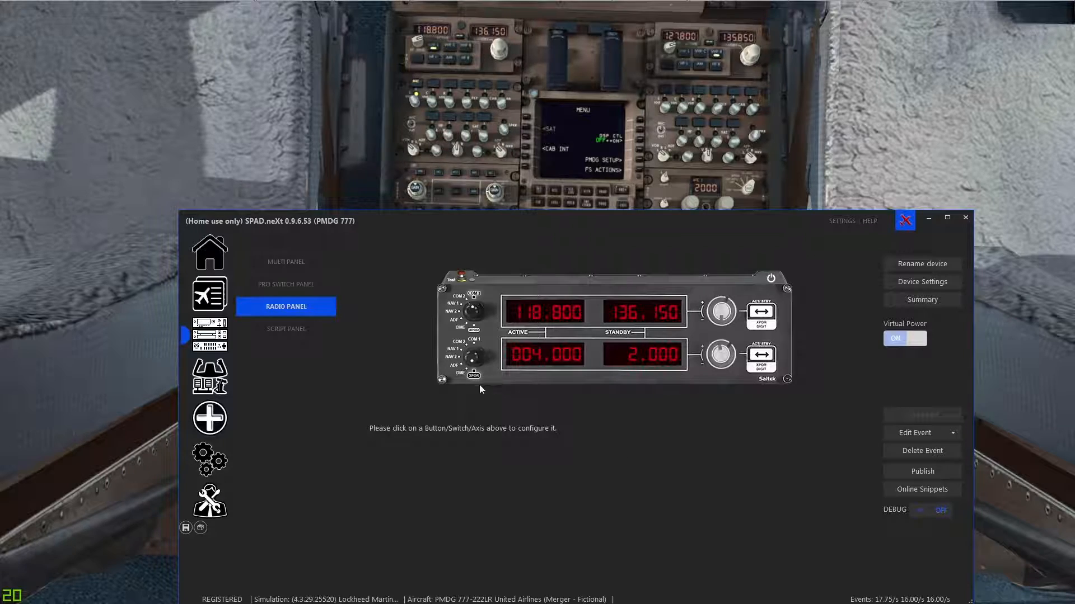
click(559, 355)
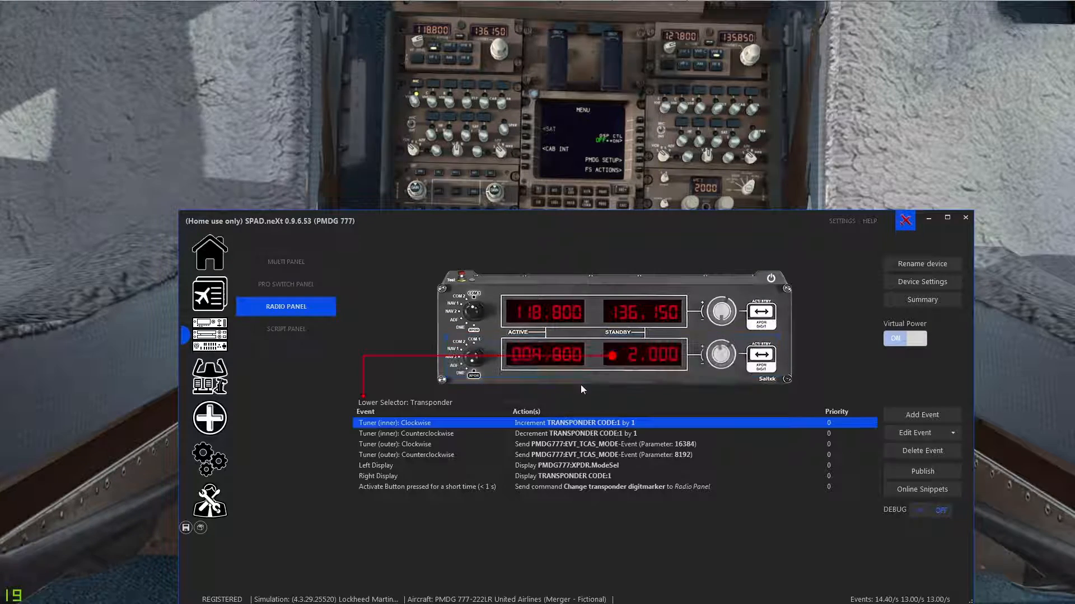
click(605, 475)
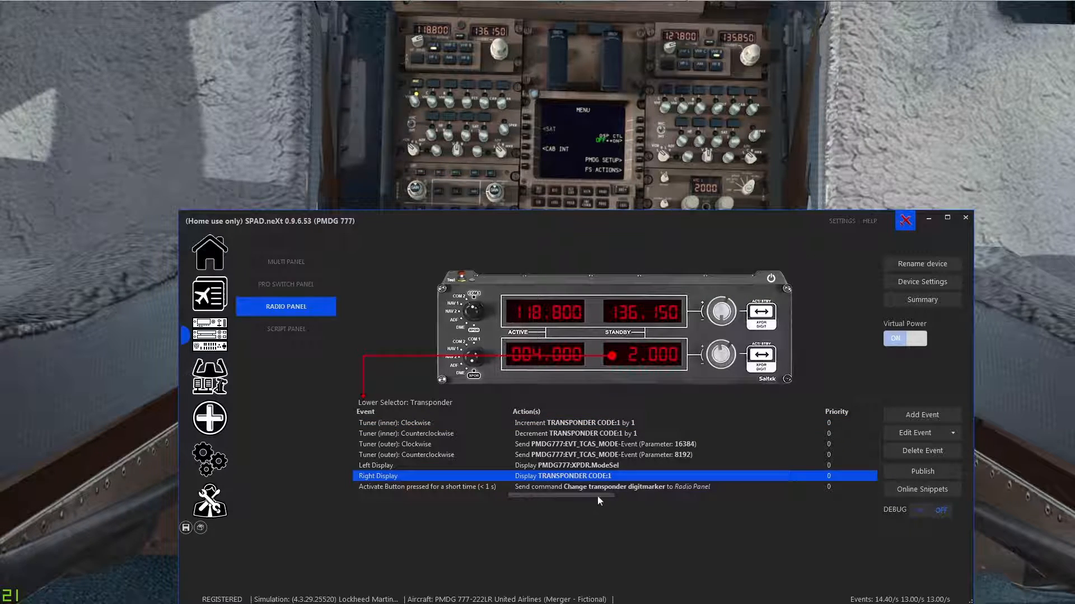
click(596, 466)
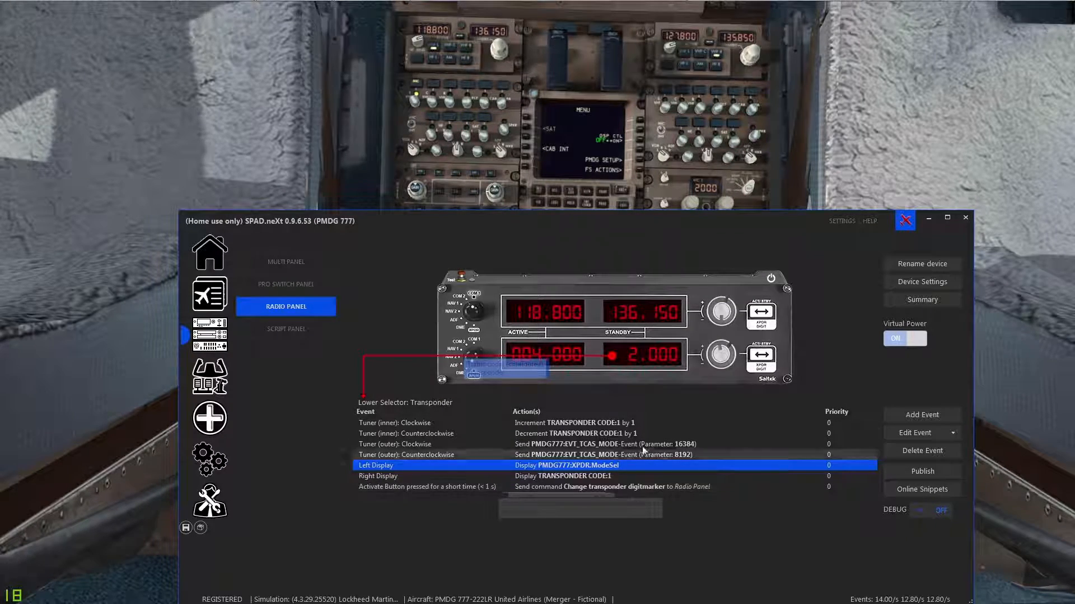
click(602, 420)
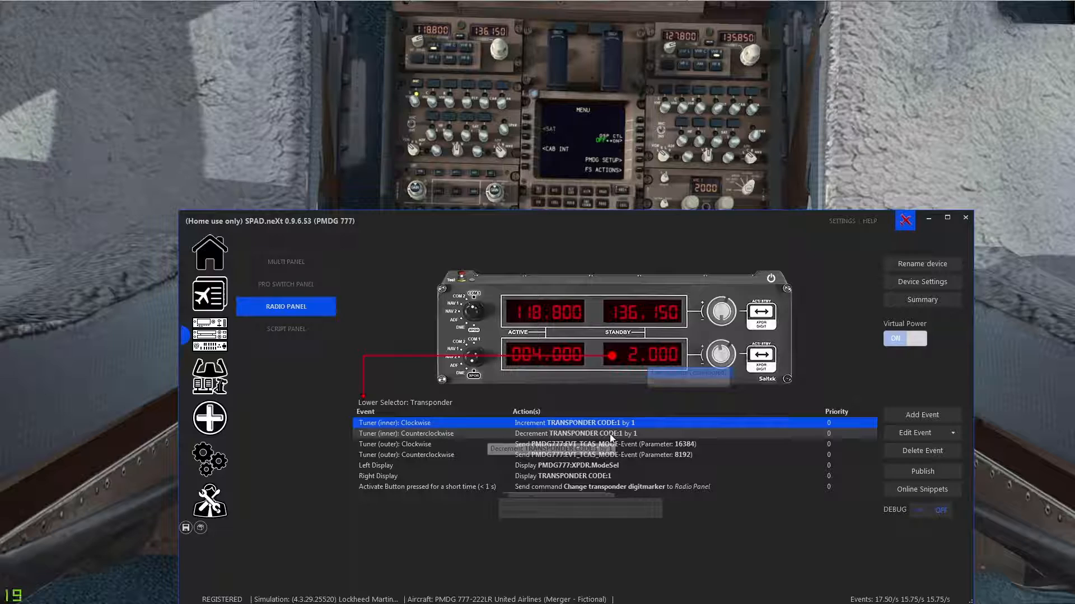
click(610, 434)
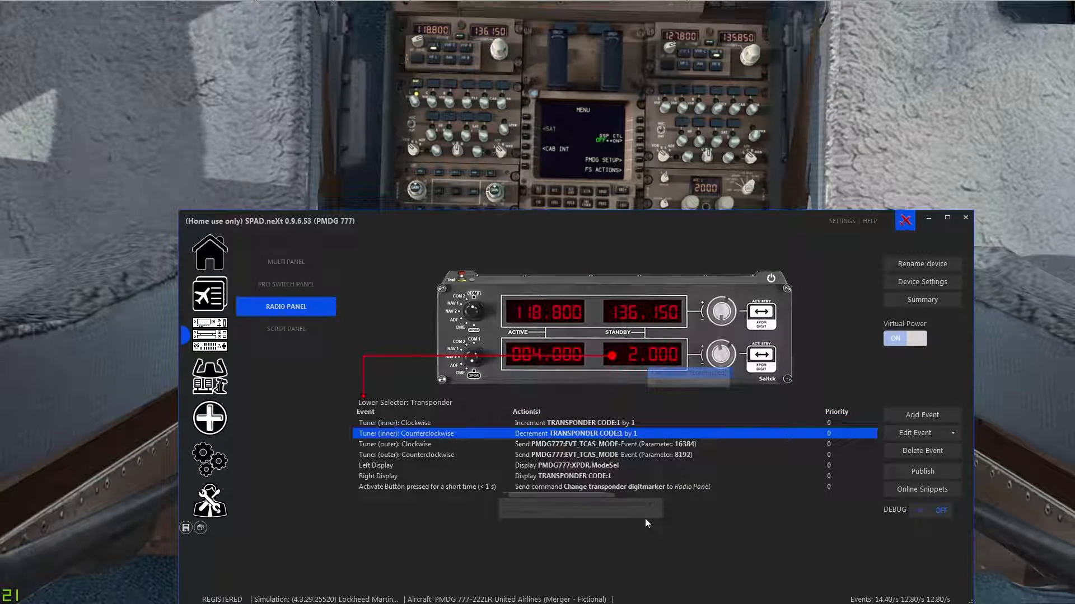
click(606, 448)
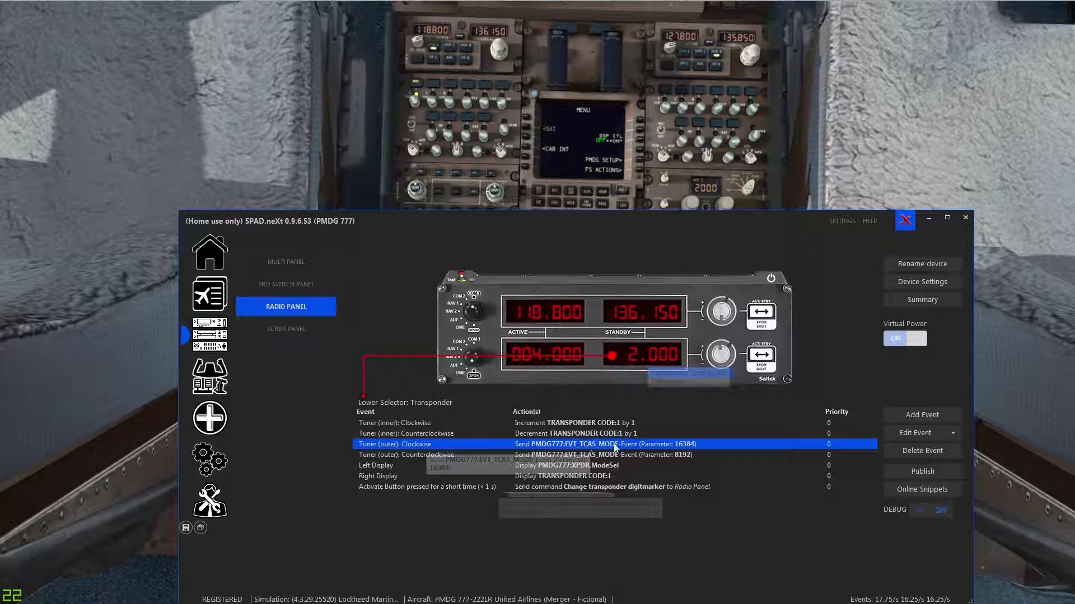
Review the PMDG special value and parameter of the Transponder's outer clockwise PMDG777:EVT_TCAS_MODE action, keeping its settings.
double_click(630, 442)
click(558, 392)
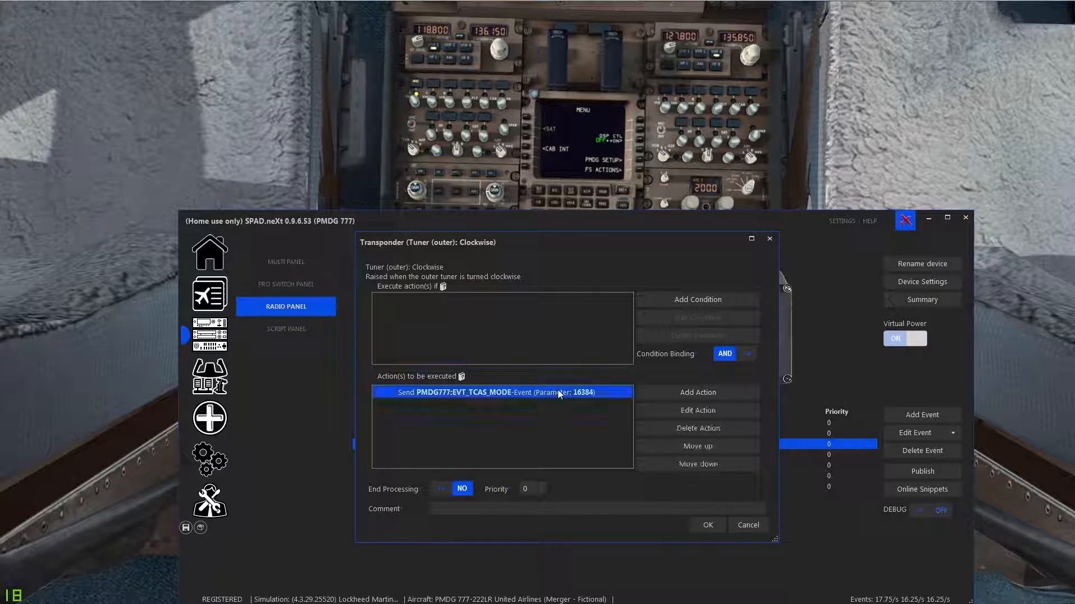
double_click(557, 392)
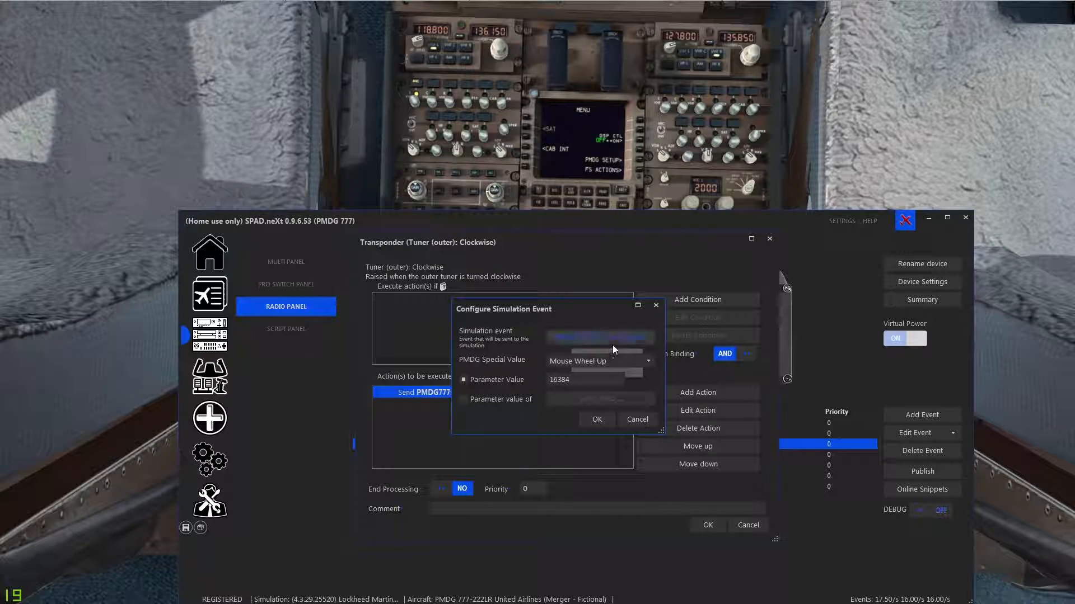
click(605, 420)
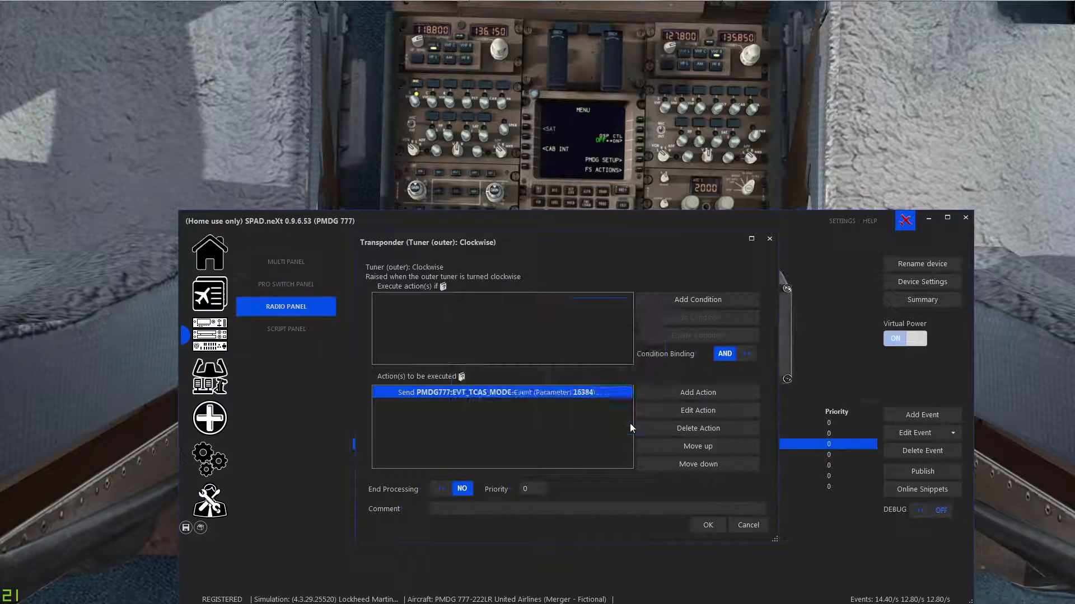
click(719, 529)
Open the Transponder's outer counterclockwise tuner event and browse the PMDG777 events available for a new action, without adding one.
click(605, 453)
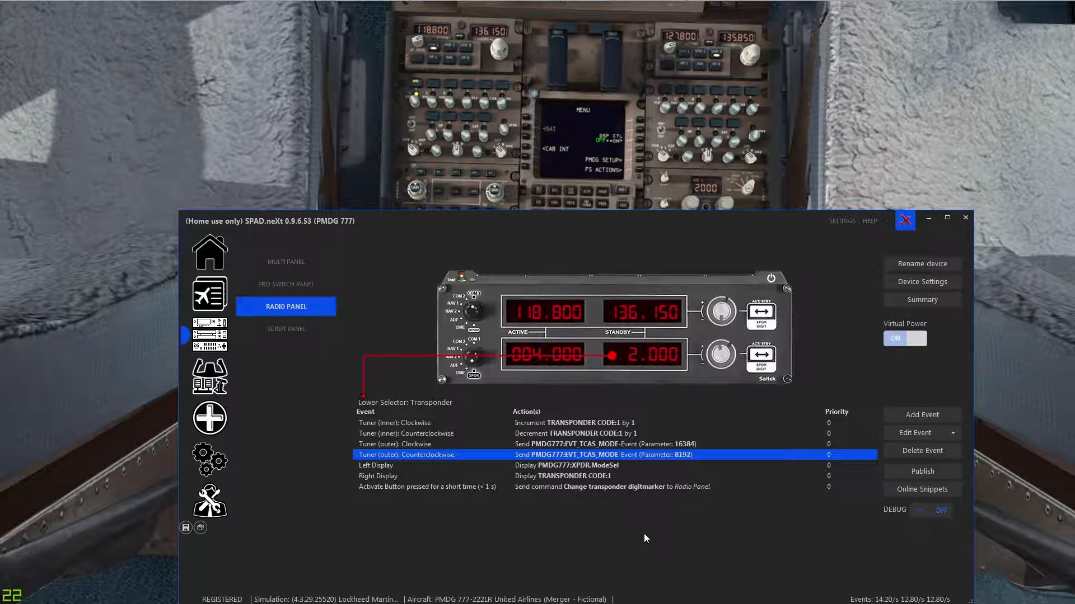
double_click(615, 456)
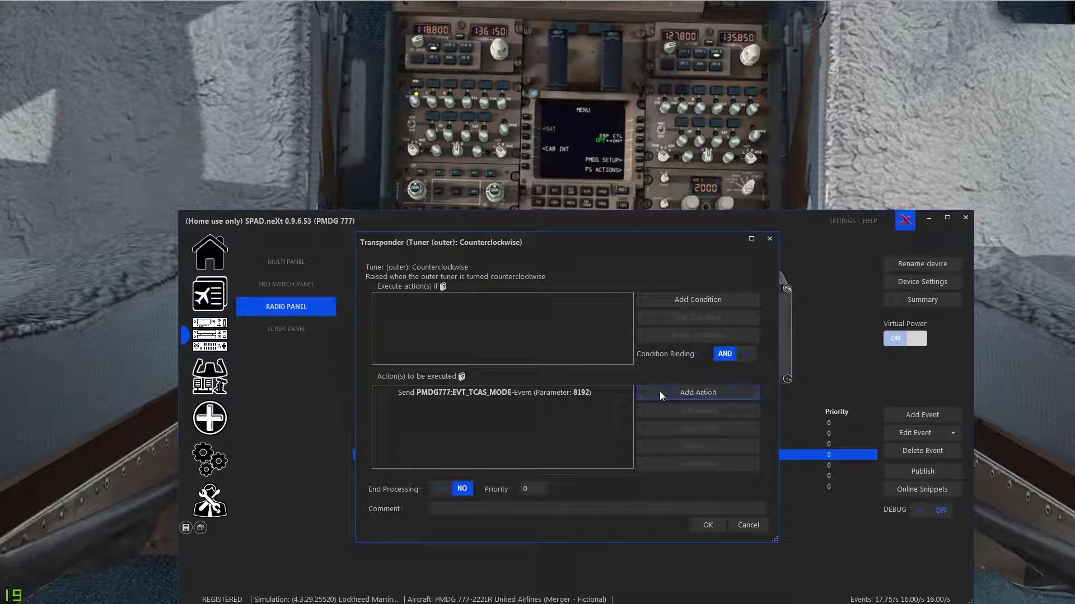
click(661, 525)
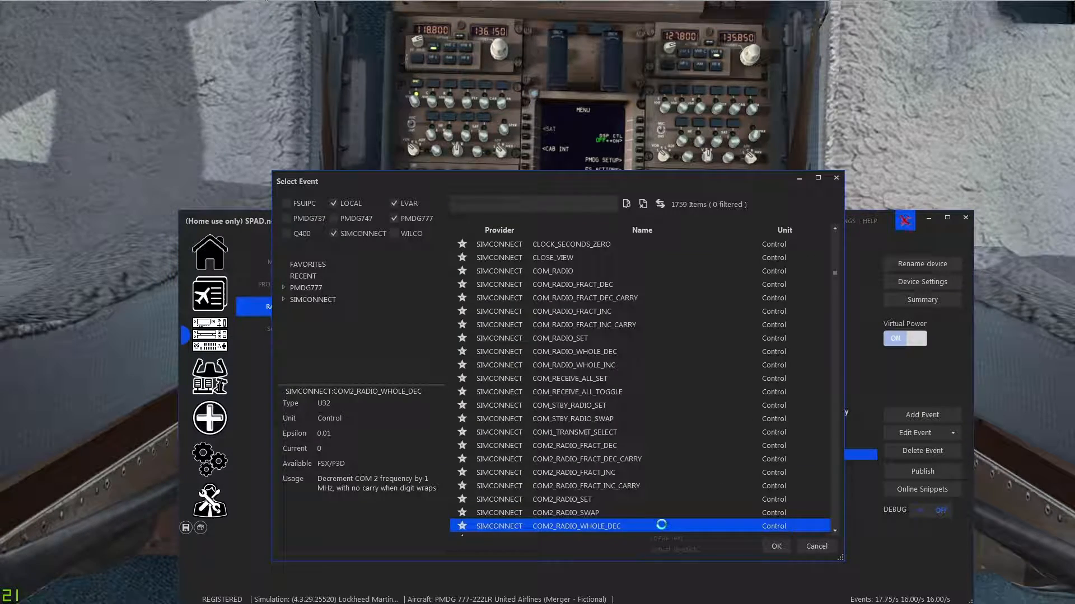
click(306, 288)
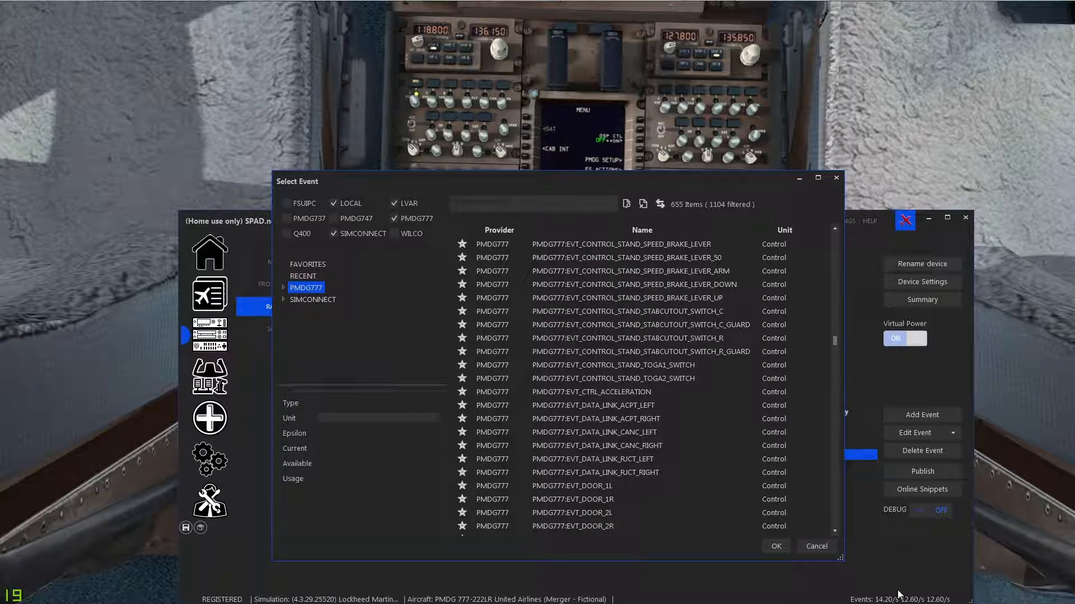
click(818, 549)
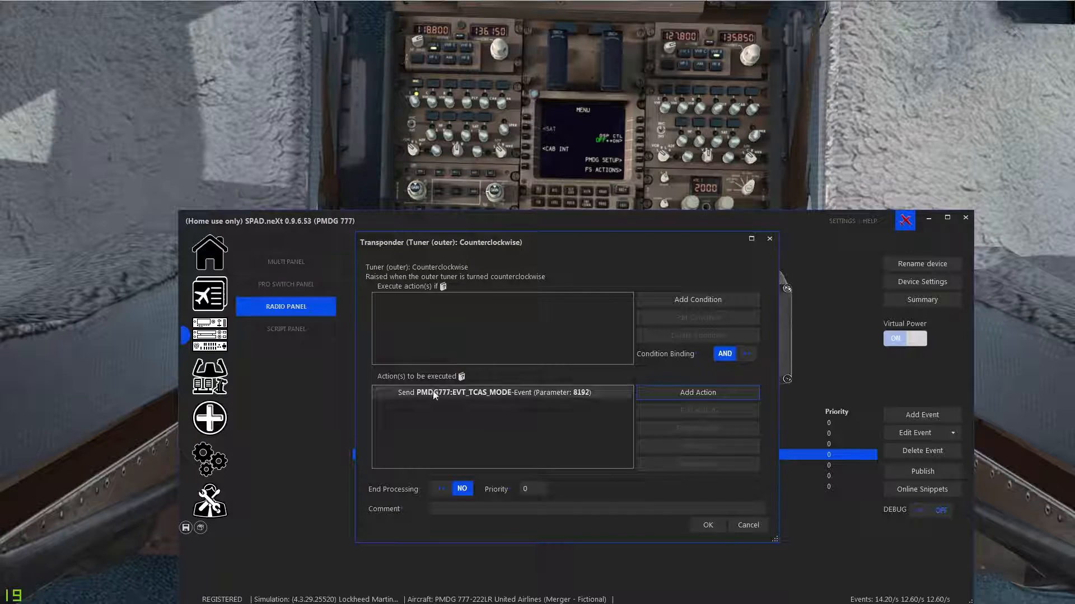
click(753, 526)
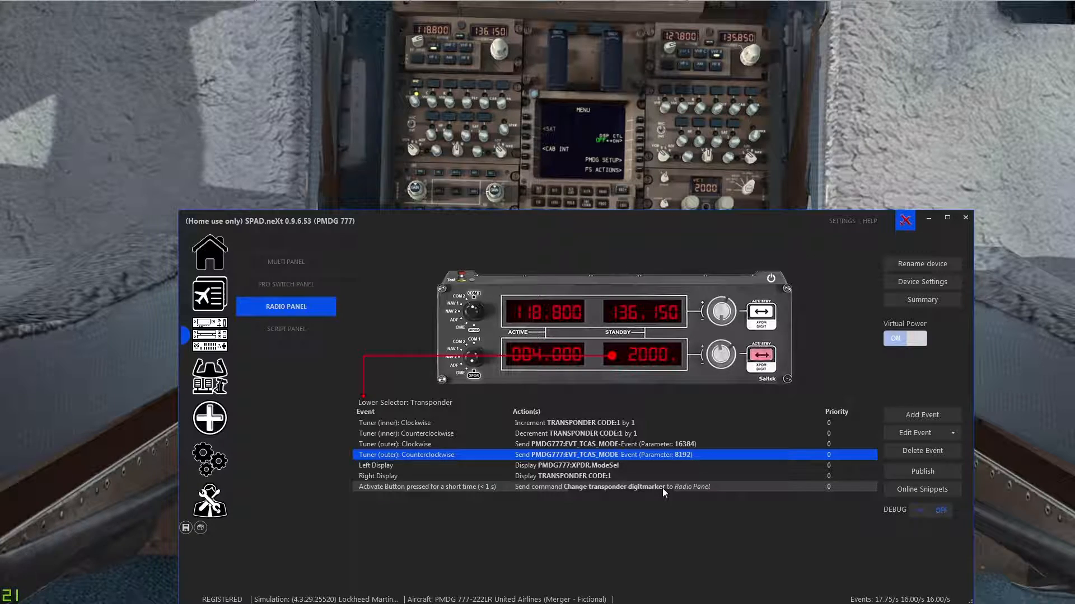
Examine the command sent by the Transponder's short Activate button press, leaving it unchanged.
double_click(663, 488)
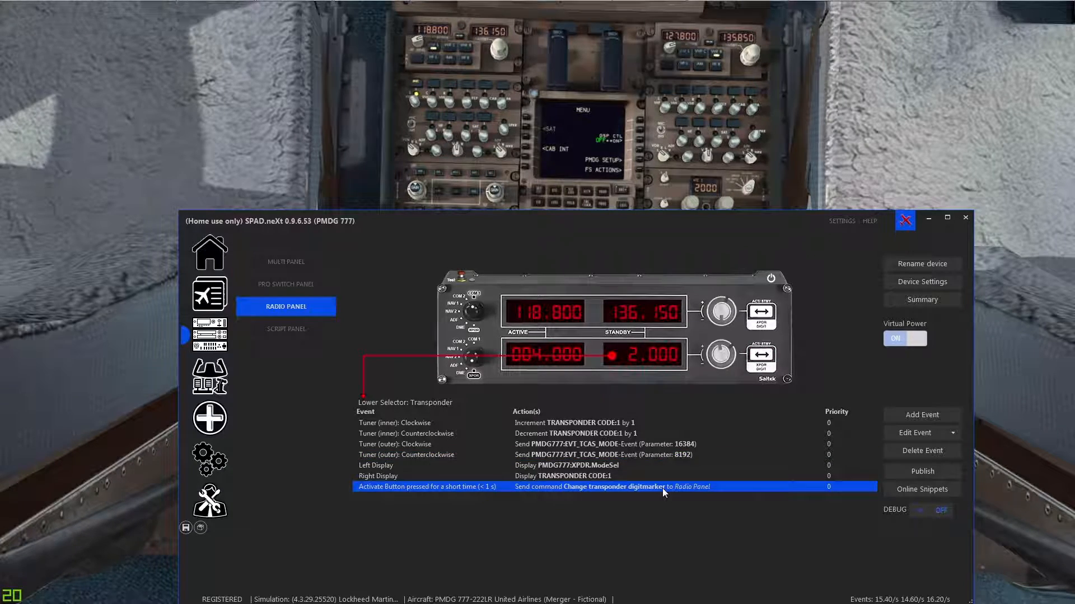
double_click(586, 398)
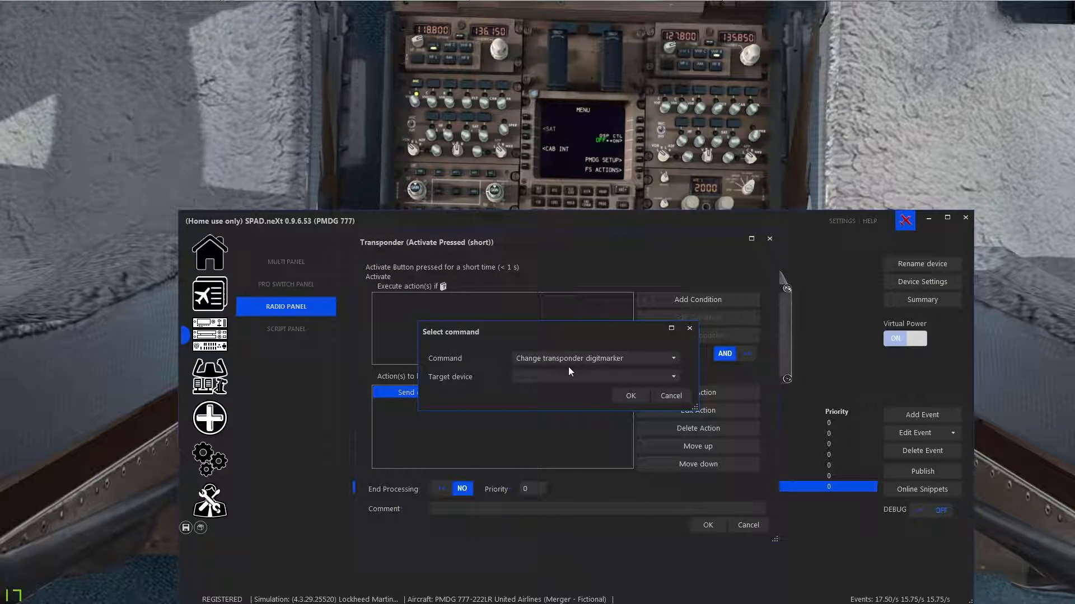
click(660, 401)
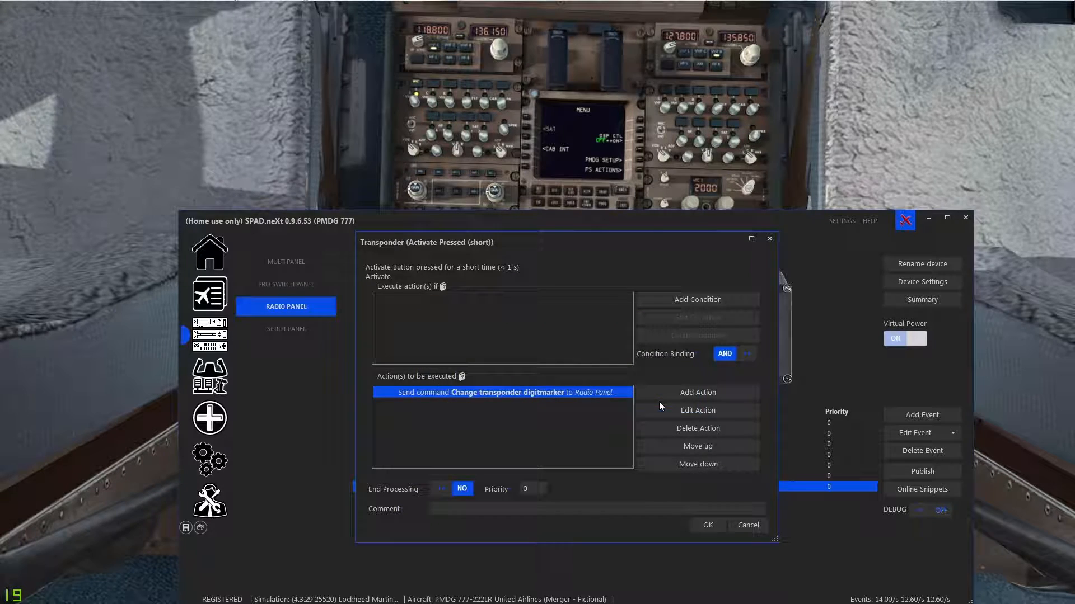
click(736, 527)
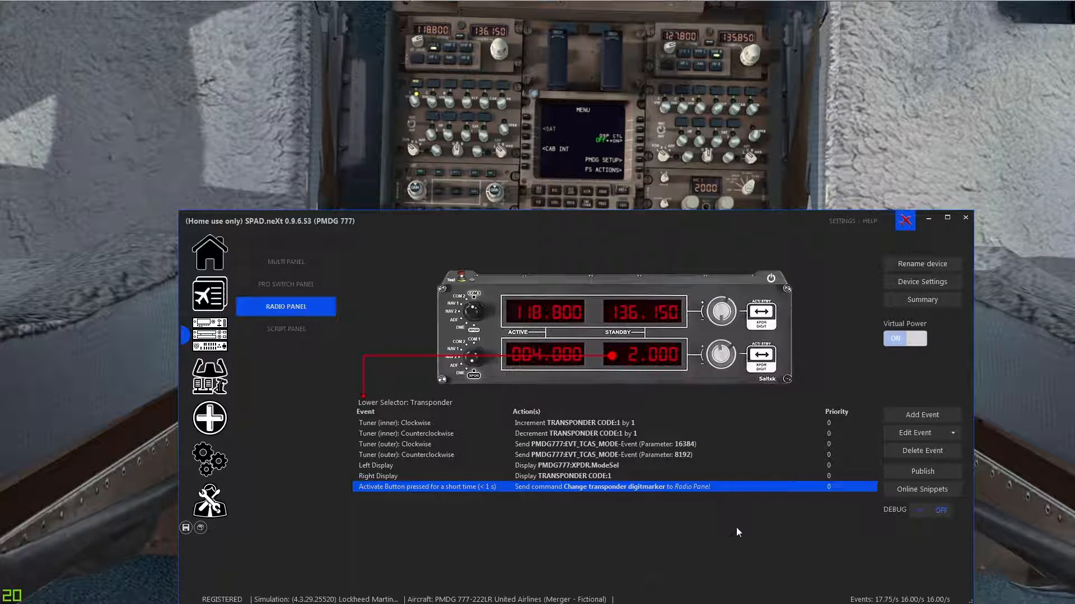
Examine the Transponder's right display action and its TRANSPONDER CODE:1 data source, discarding any changes.
click(599, 475)
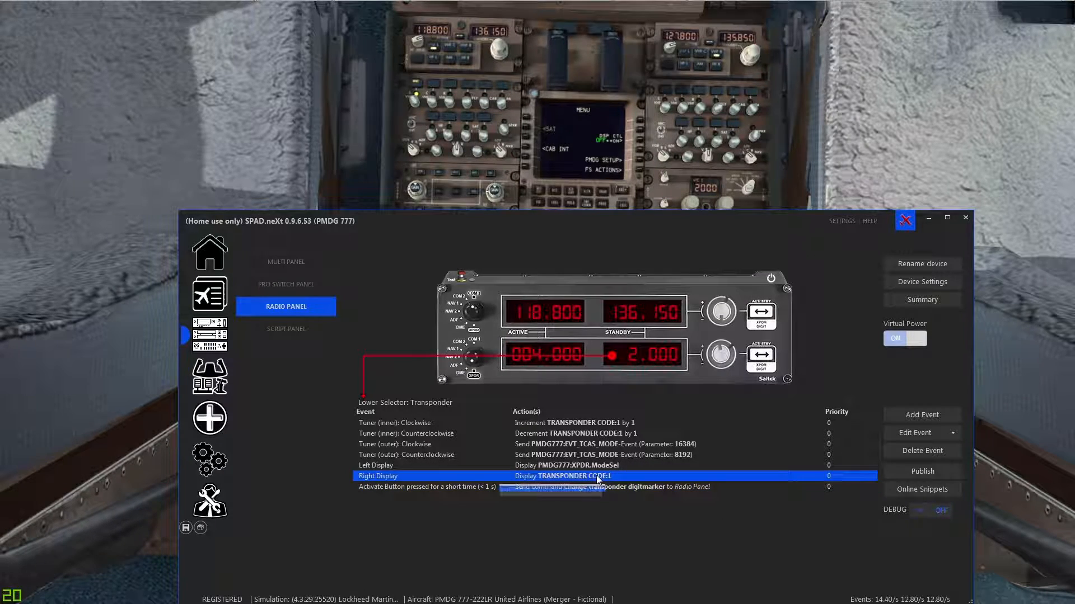
double_click(596, 475)
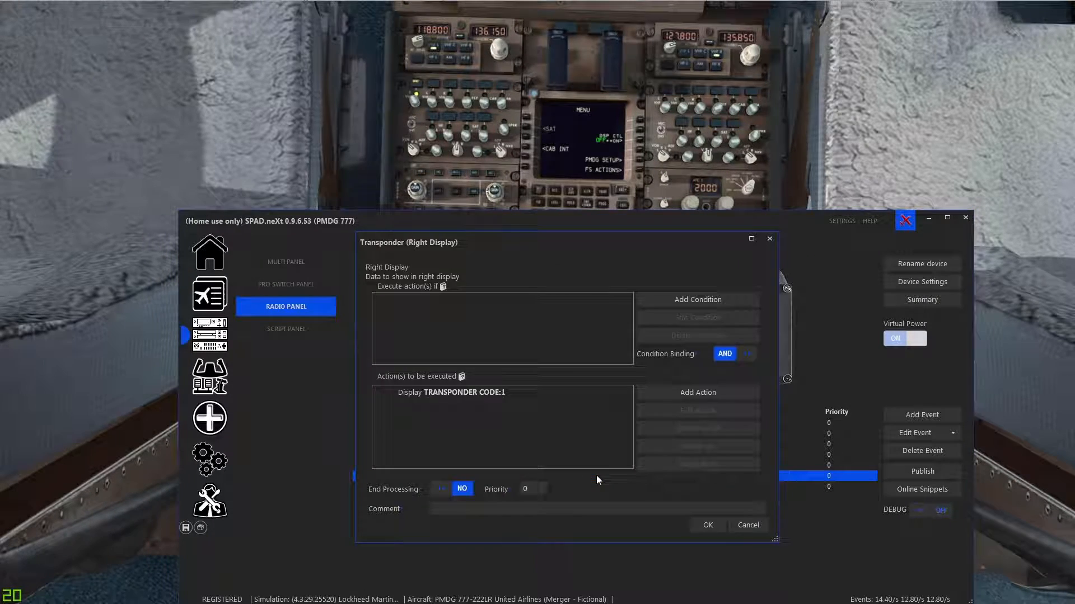
double_click(495, 392)
click(602, 342)
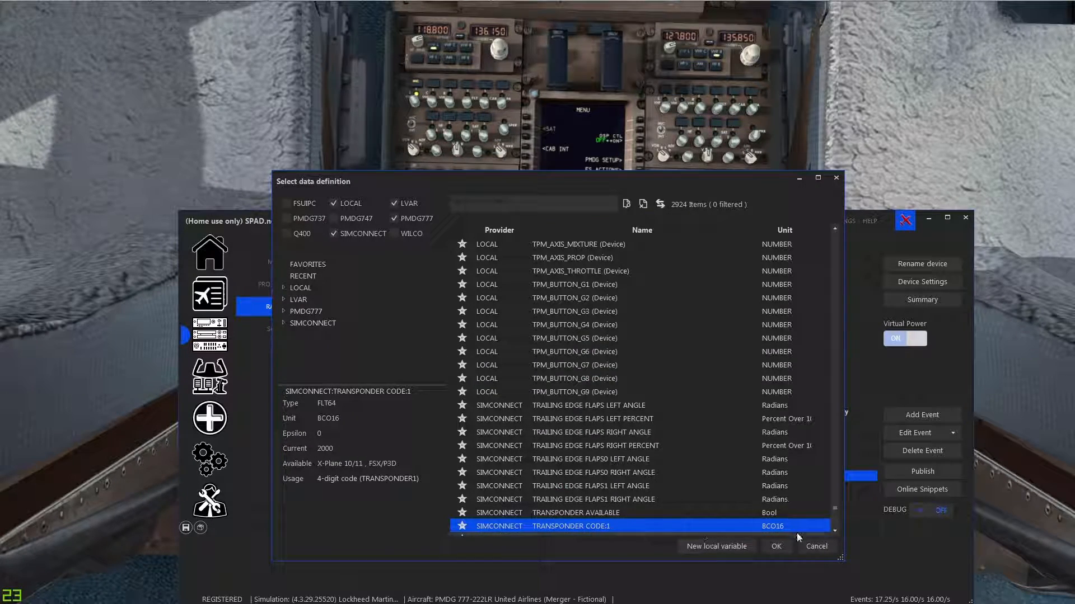
click(815, 551)
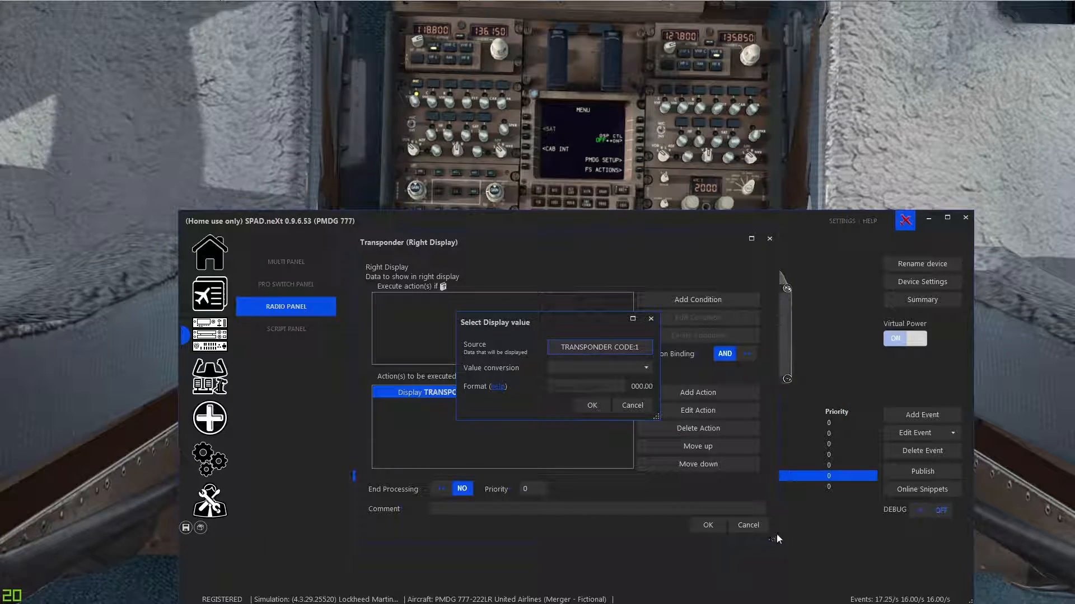
click(634, 403)
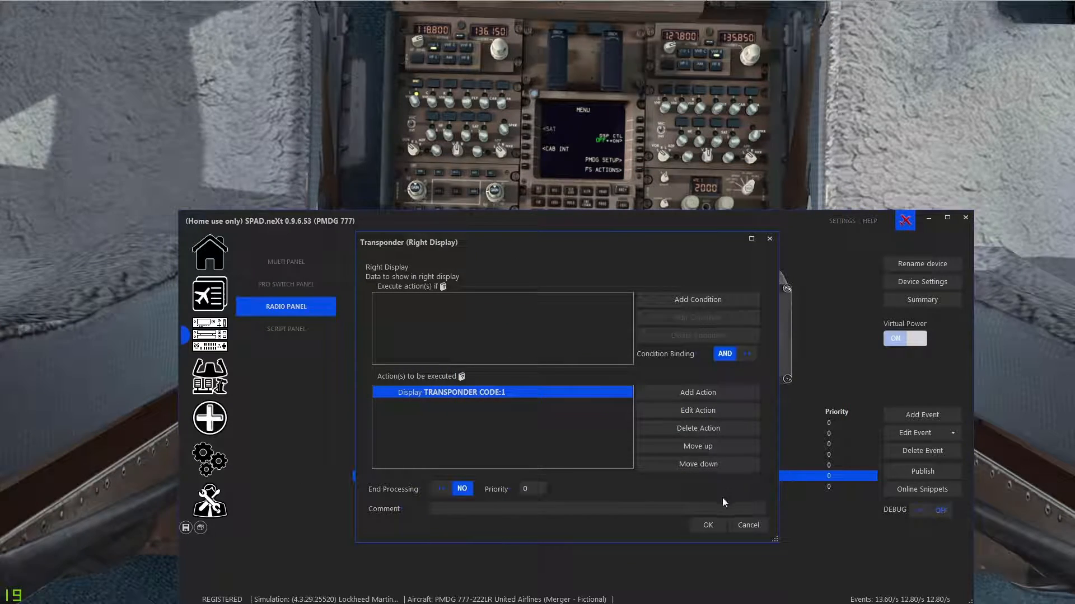
click(746, 529)
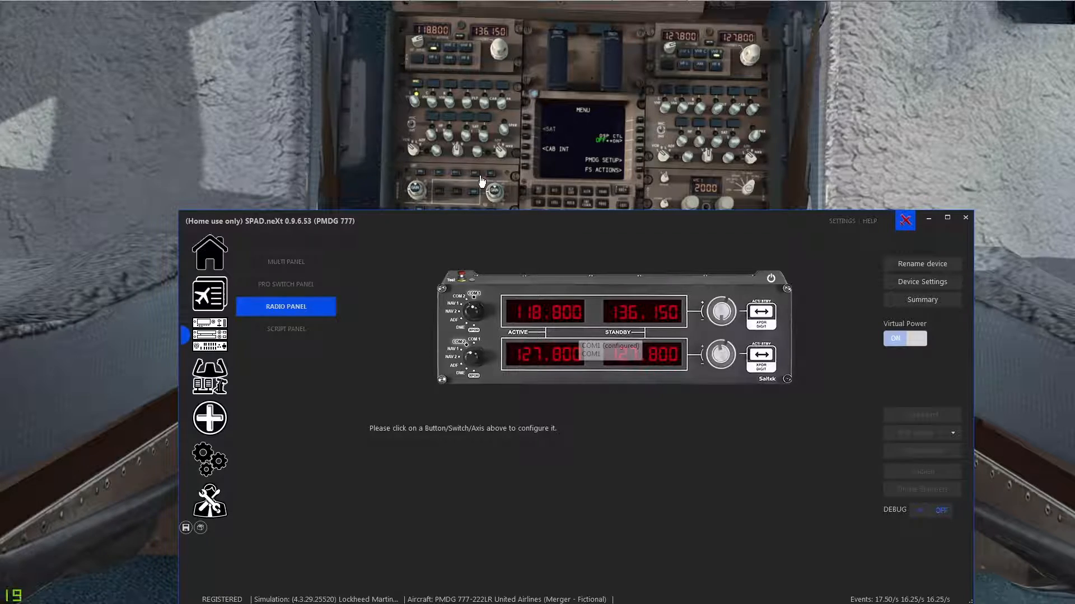
Uncover the simulator's pedestal to view the captain's audio control panel, bring SPAD.neXt back, and switch on the panel's third receiver.
drag(506, 220, 934, 249)
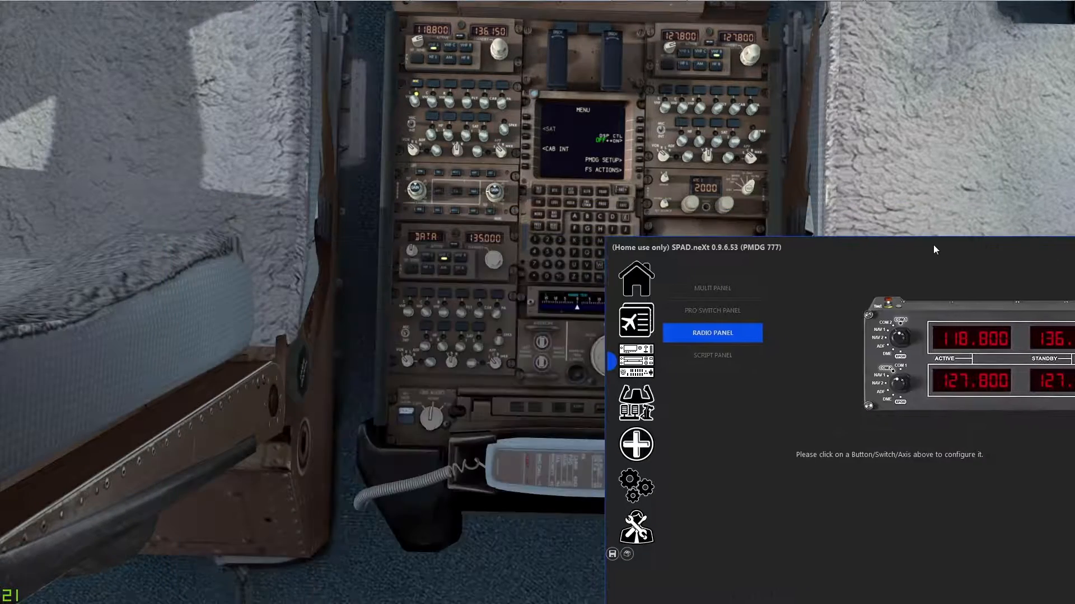
click(433, 103)
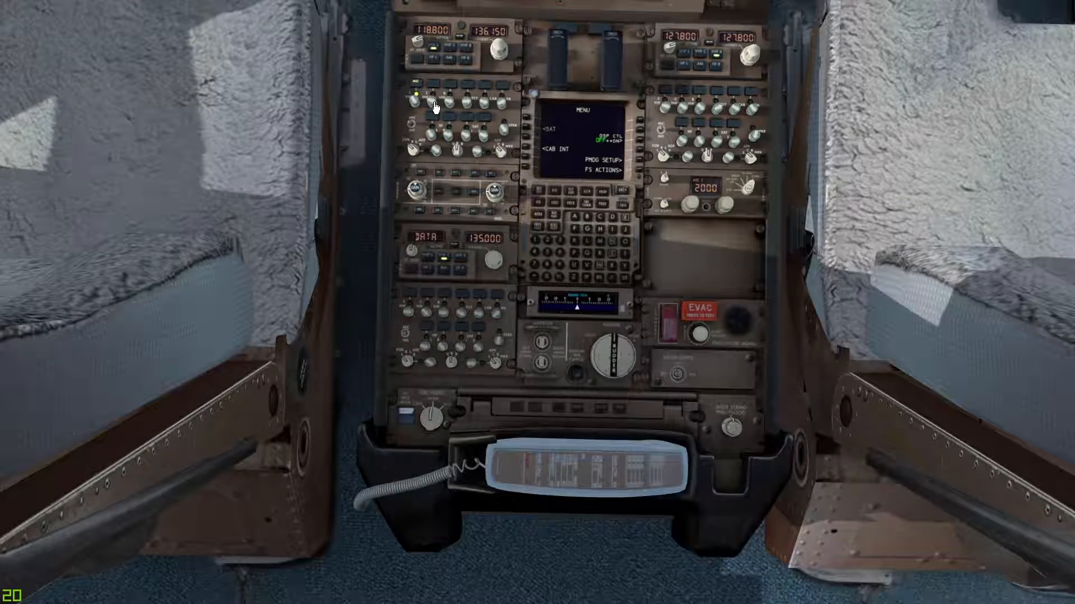
click(432, 103)
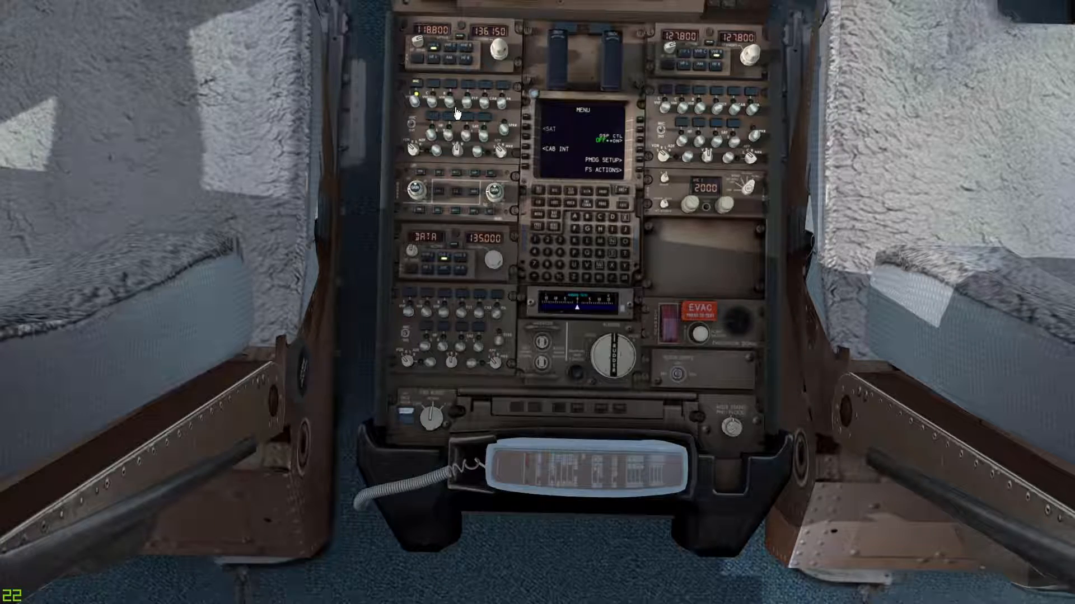
key(alt+Tab)
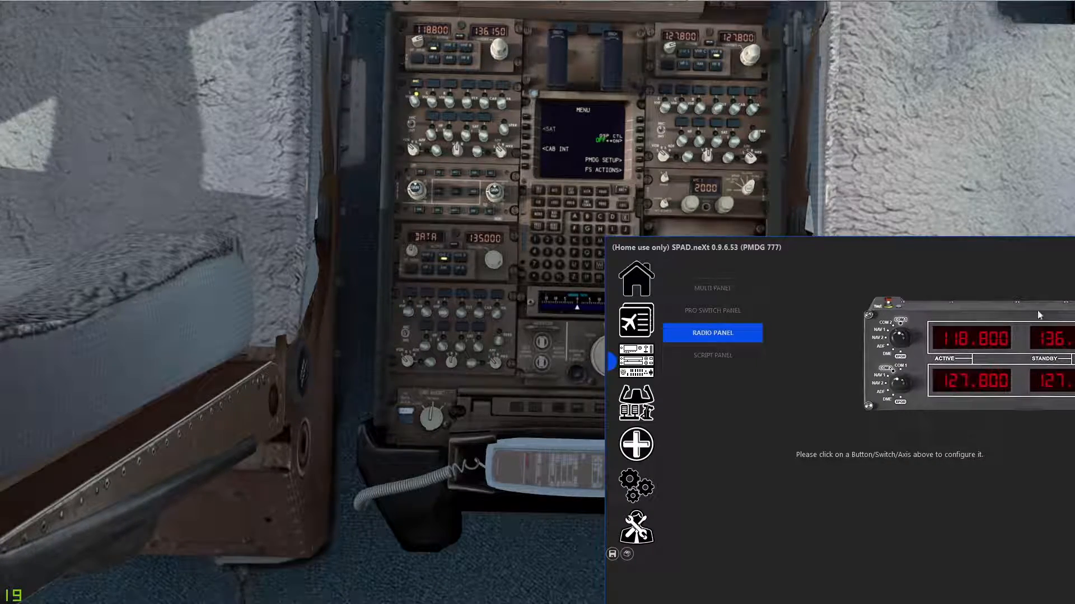
drag(955, 248, 559, 207)
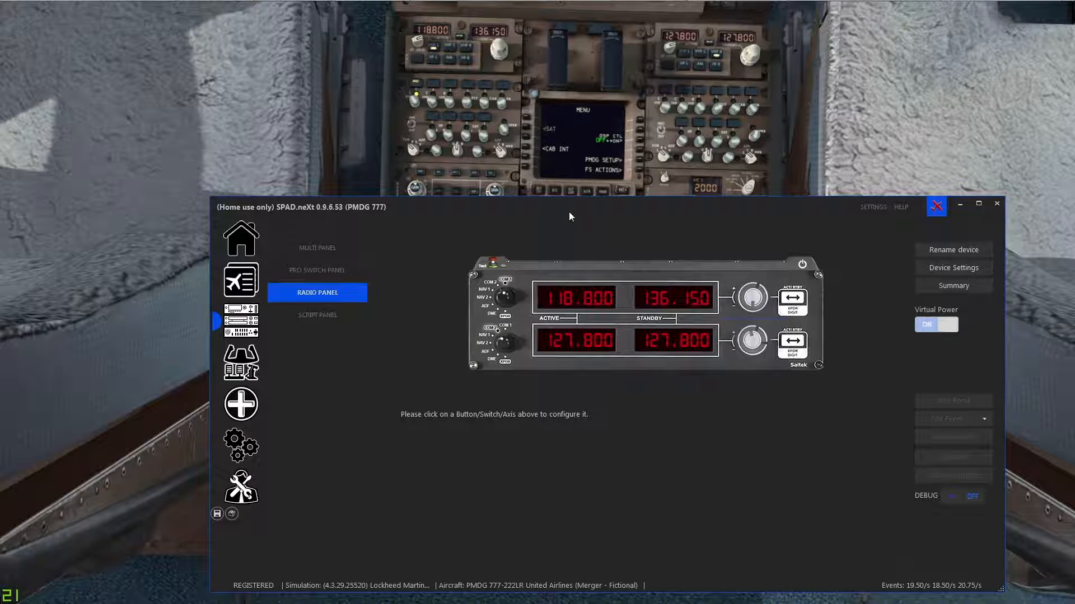
click(448, 100)
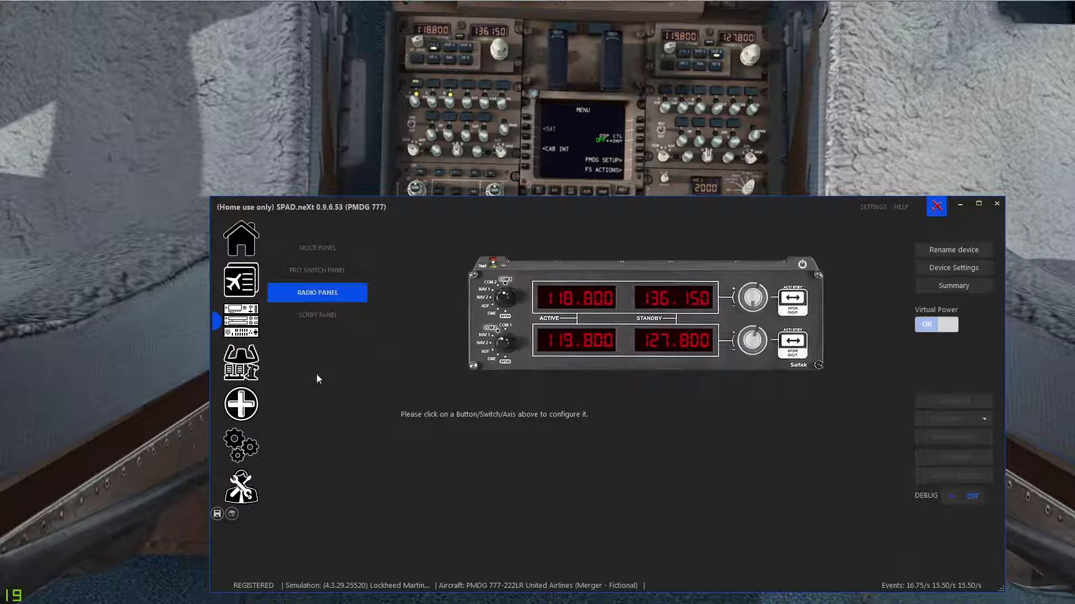
Show the events assigned to switch G1 on the Cessna TPM device.
click(248, 365)
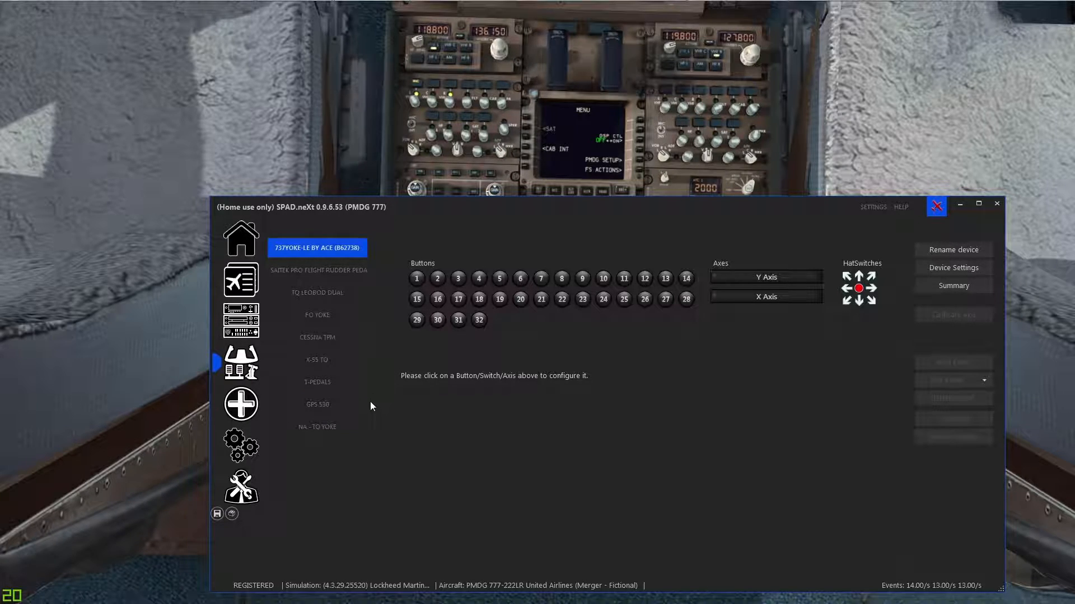
click(355, 337)
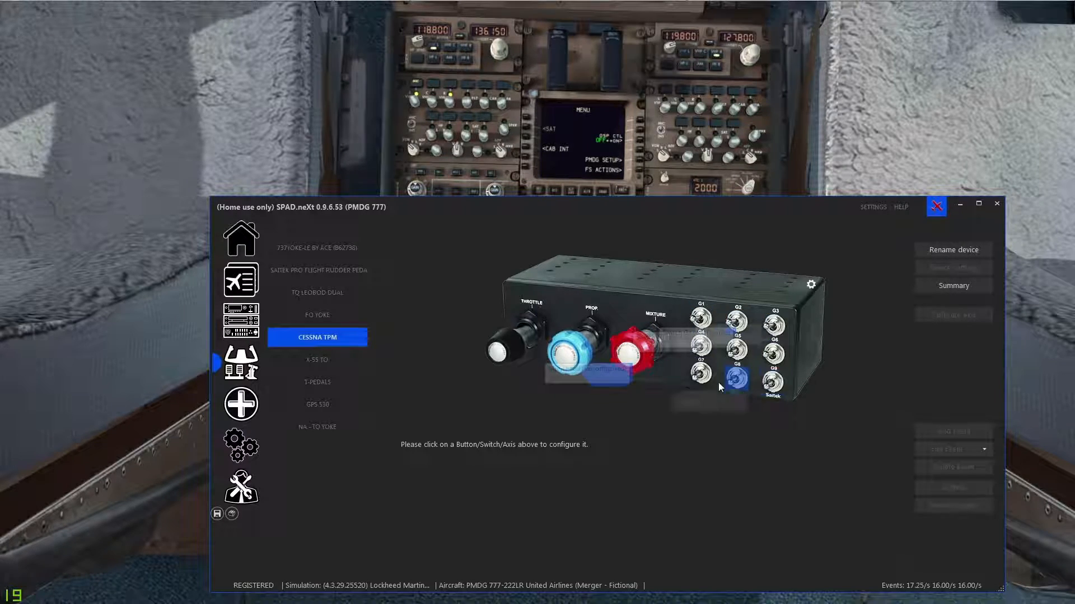
click(700, 318)
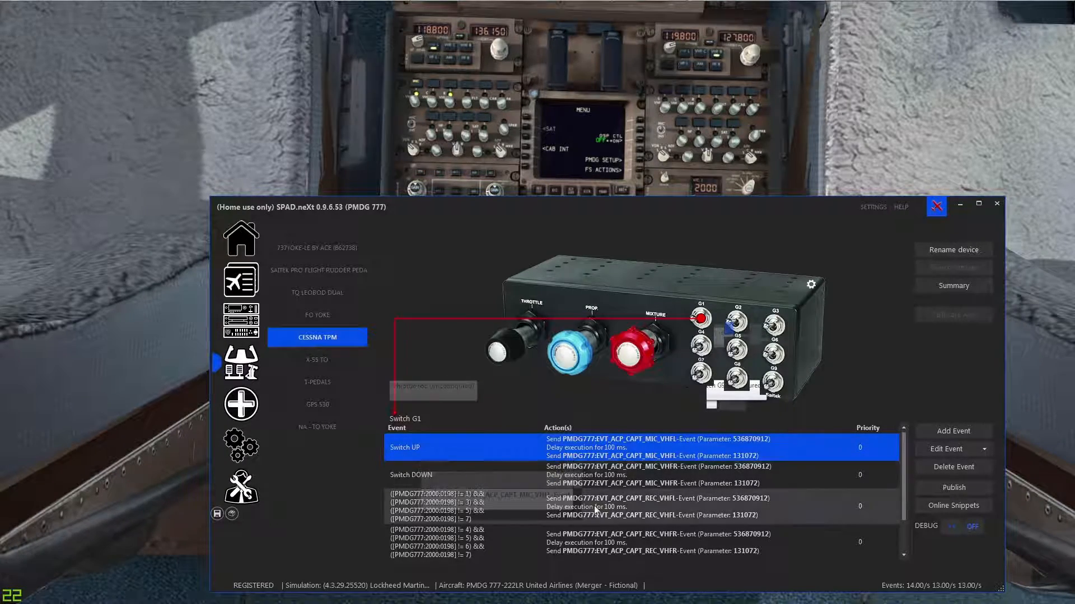
Examine the two EVT_ACP_CAPT_MIC_VHFL actions and the delay between them in switch G1's unconditional UP event, discarding any changes.
double_click(590, 456)
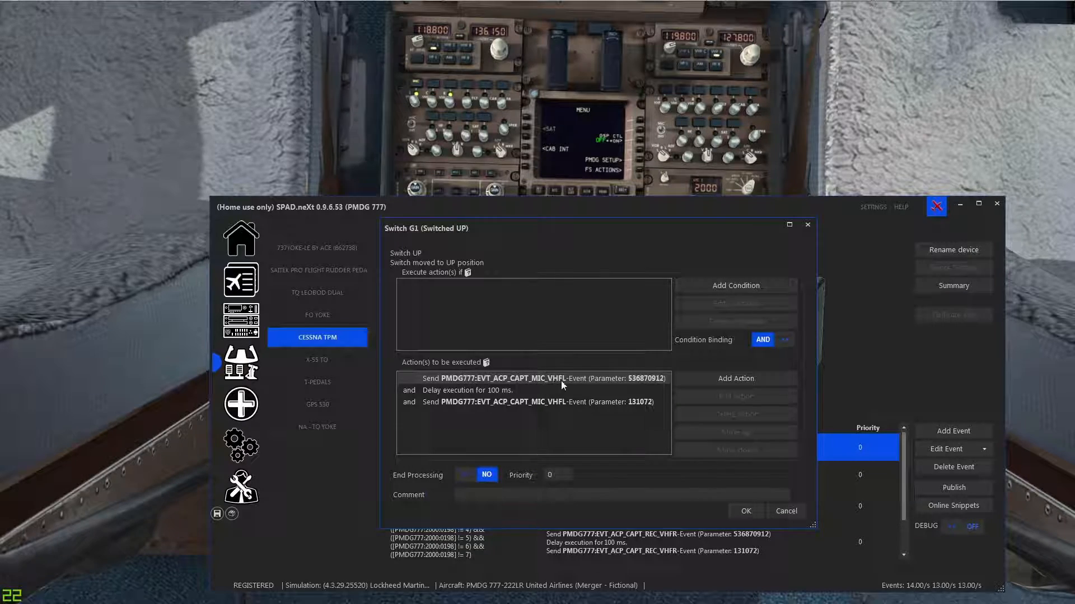
double_click(588, 379)
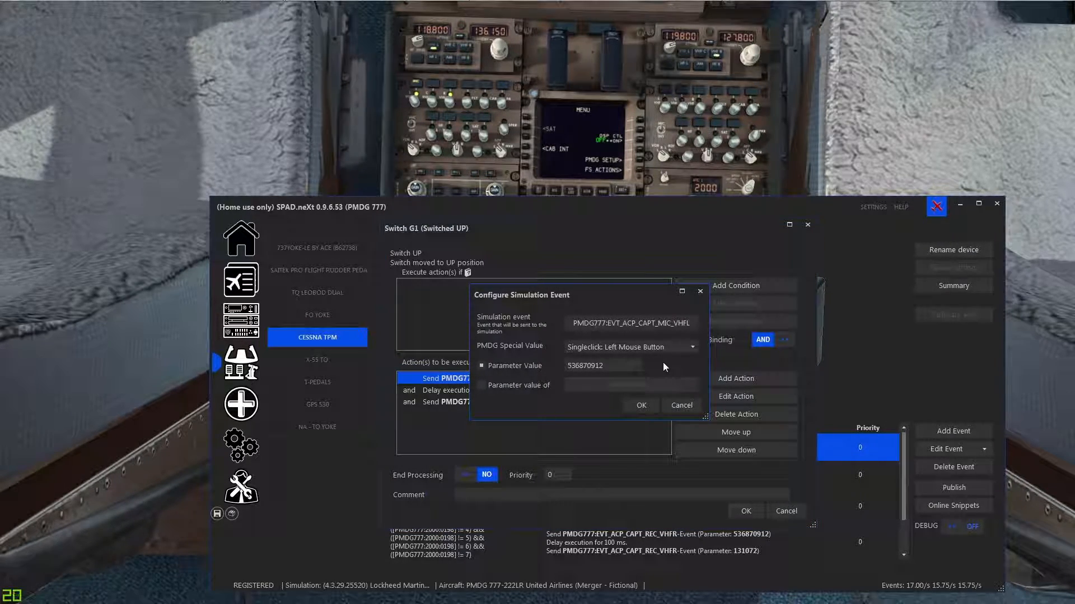
click(621, 325)
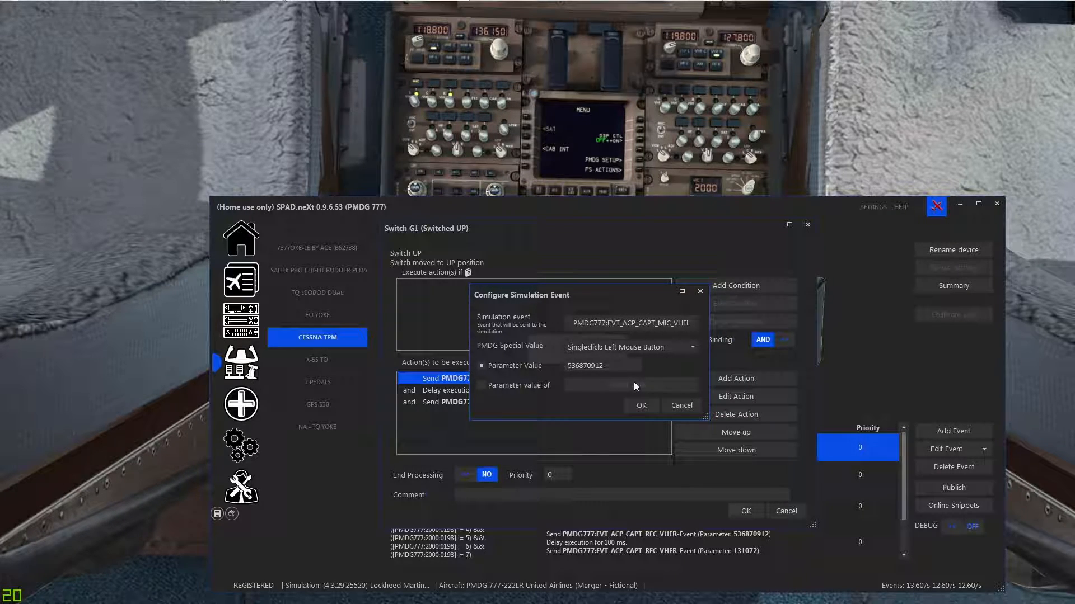
click(673, 408)
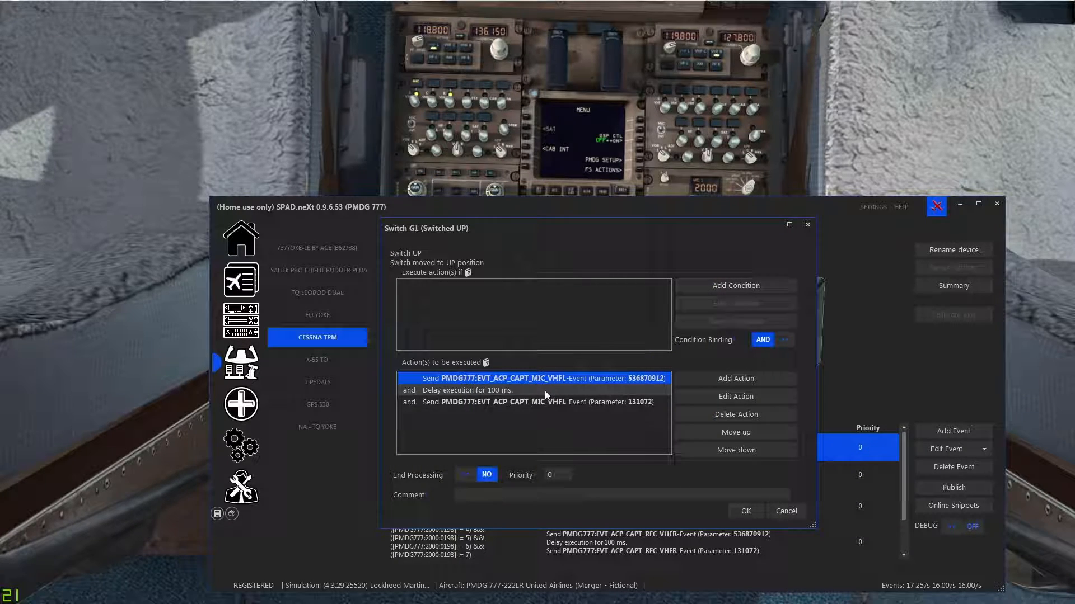
click(526, 395)
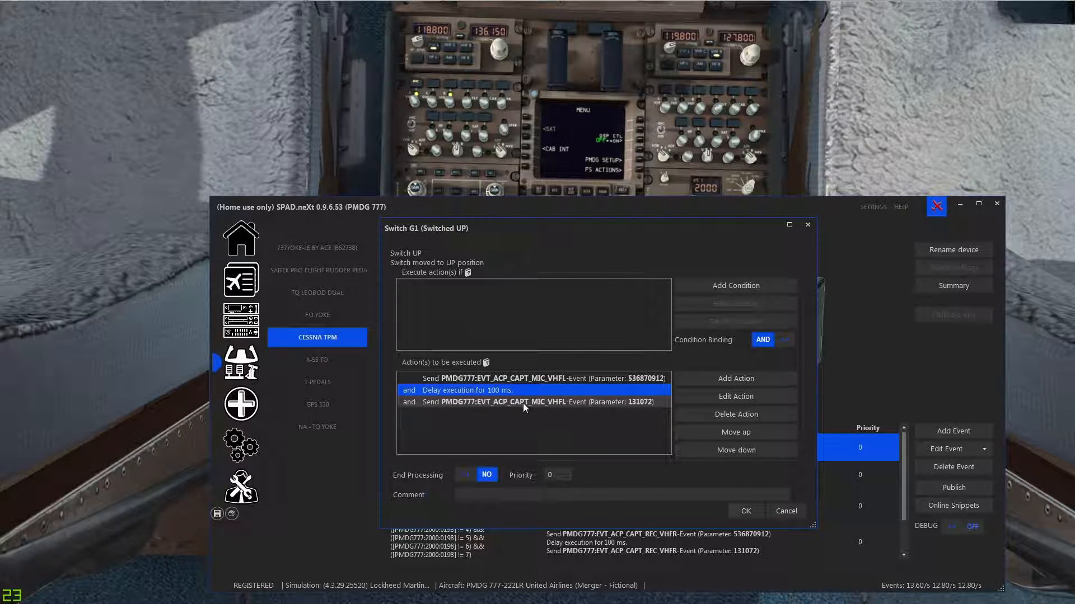
click(523, 403)
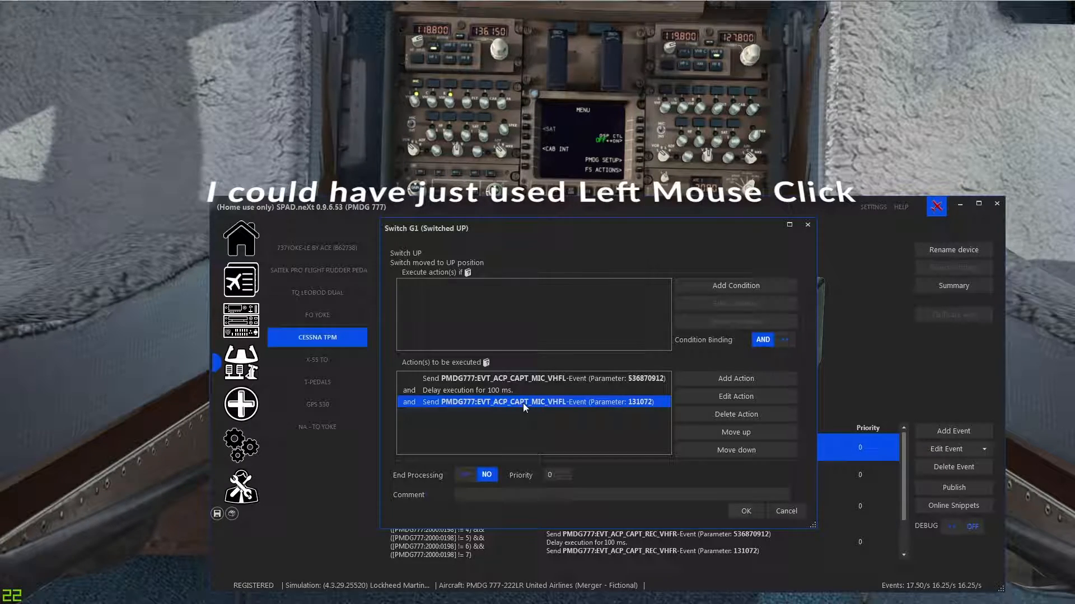
double_click(523, 403)
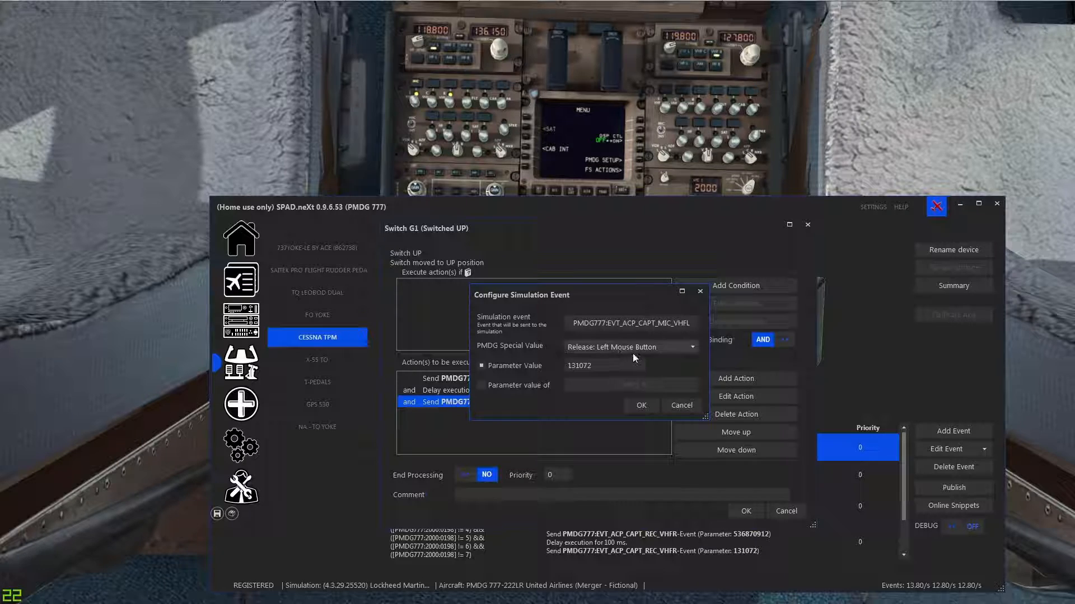
click(678, 406)
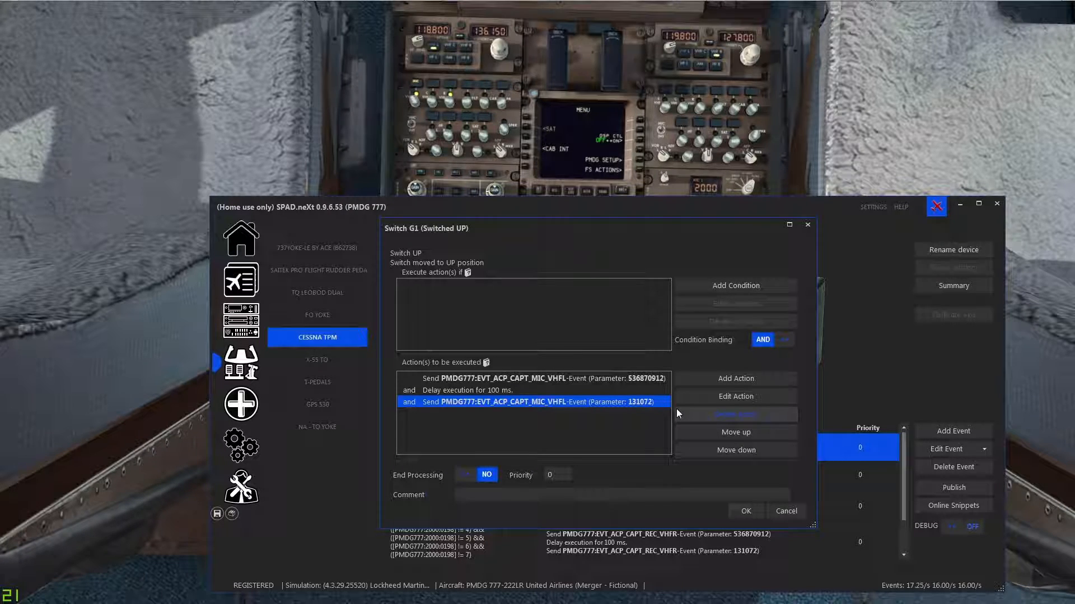
click(783, 510)
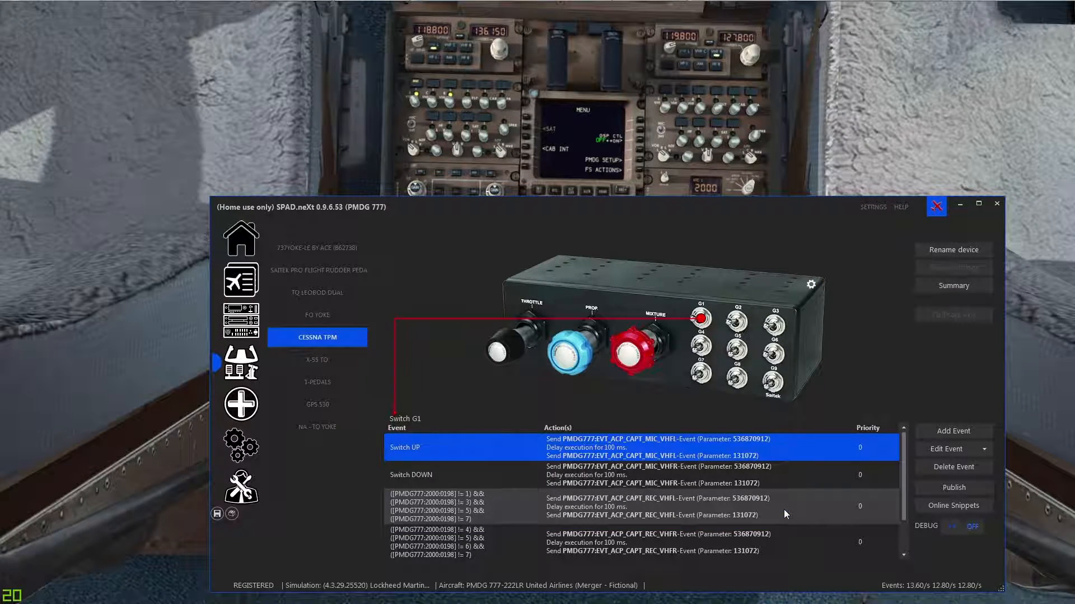
Examine the EVT_ACP_CAPT_MIC_VHFR actions in switch G1's unconditional DOWN event, leaving them unchanged.
click(698, 481)
double_click(698, 482)
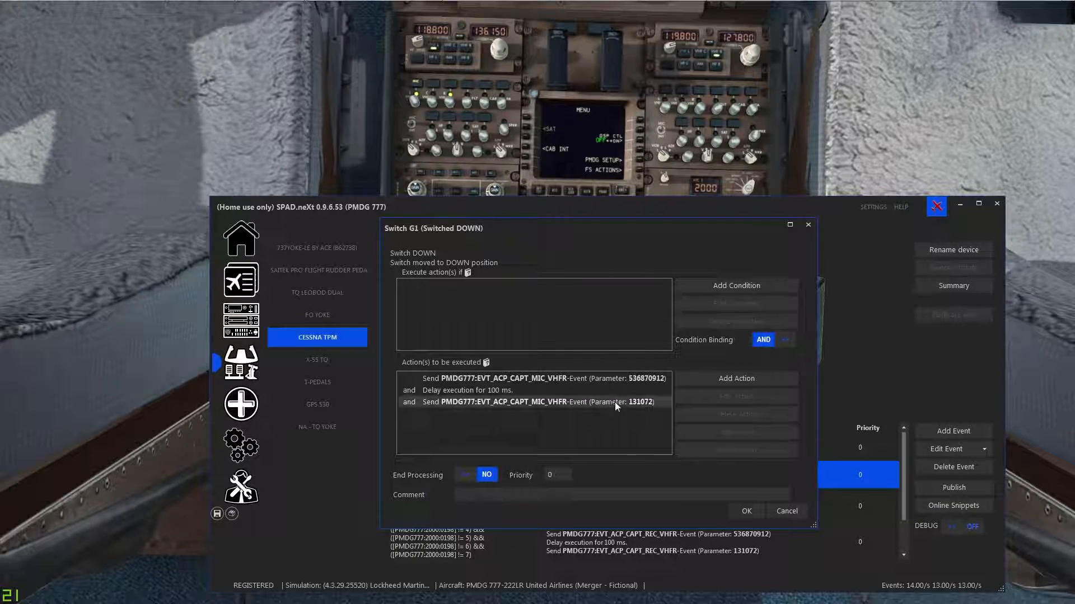
click(797, 515)
Examine the first two receiver-switch conditions of switch G1's conditional UP event for EVT_ACP_CAPT_REC_VHFL, discarding any changes.
click(456, 508)
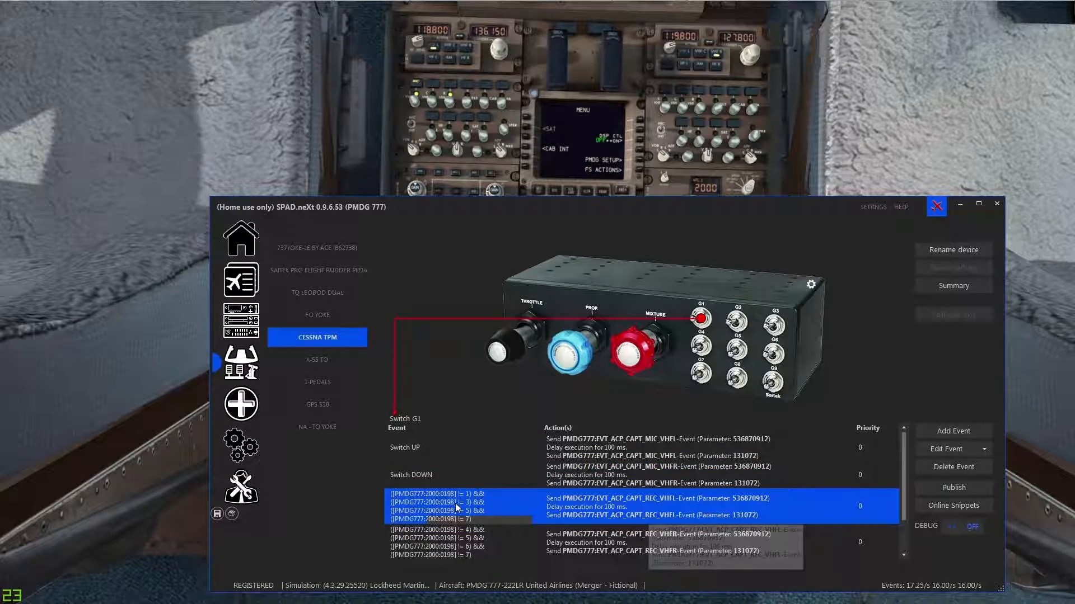
double_click(566, 505)
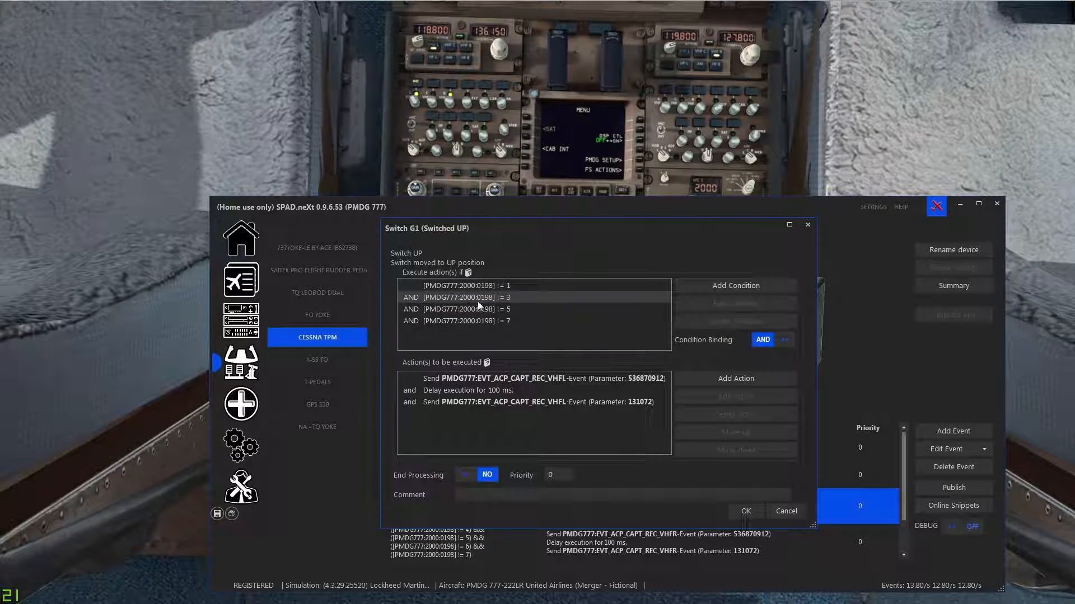
double_click(482, 287)
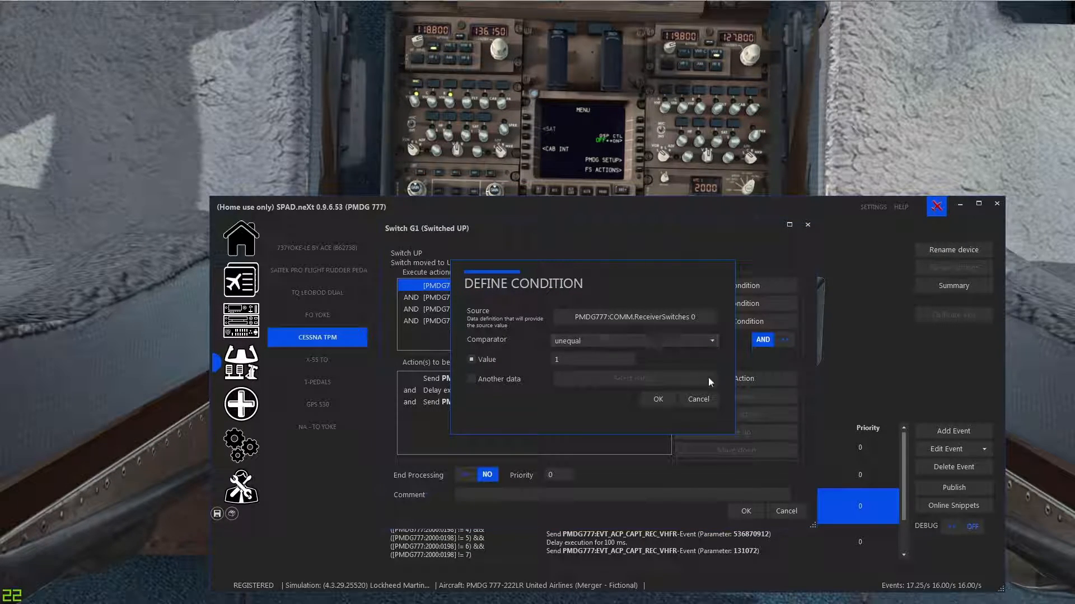
click(711, 403)
double_click(508, 294)
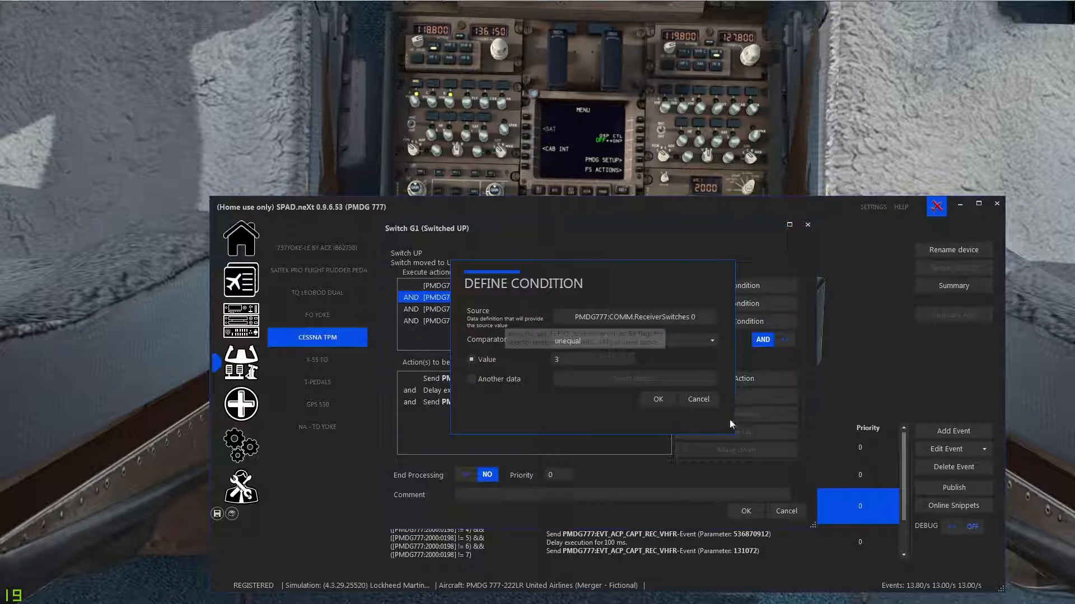
click(712, 403)
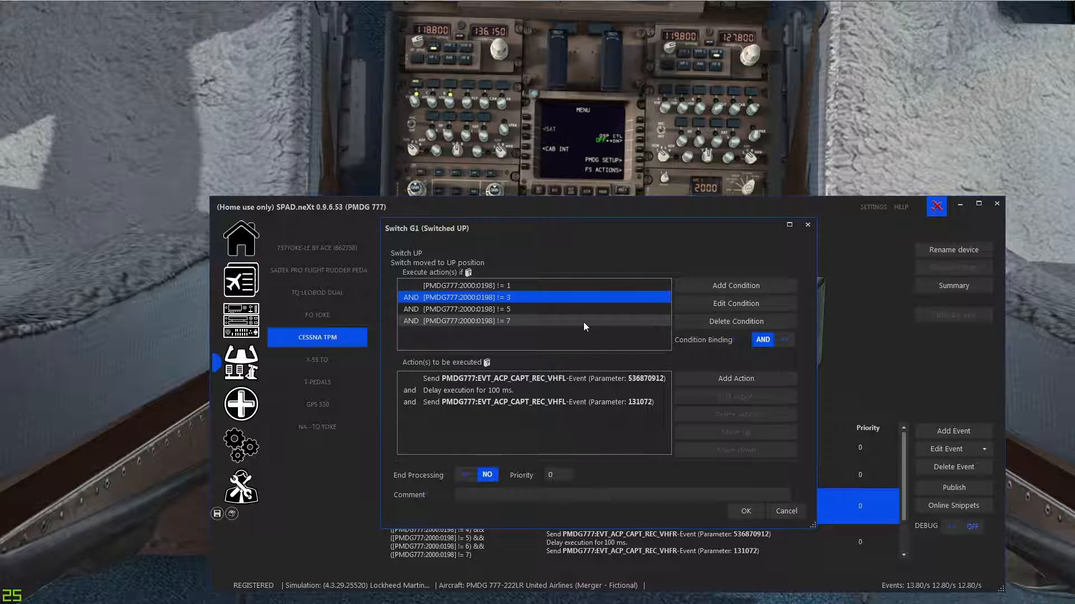
click(779, 513)
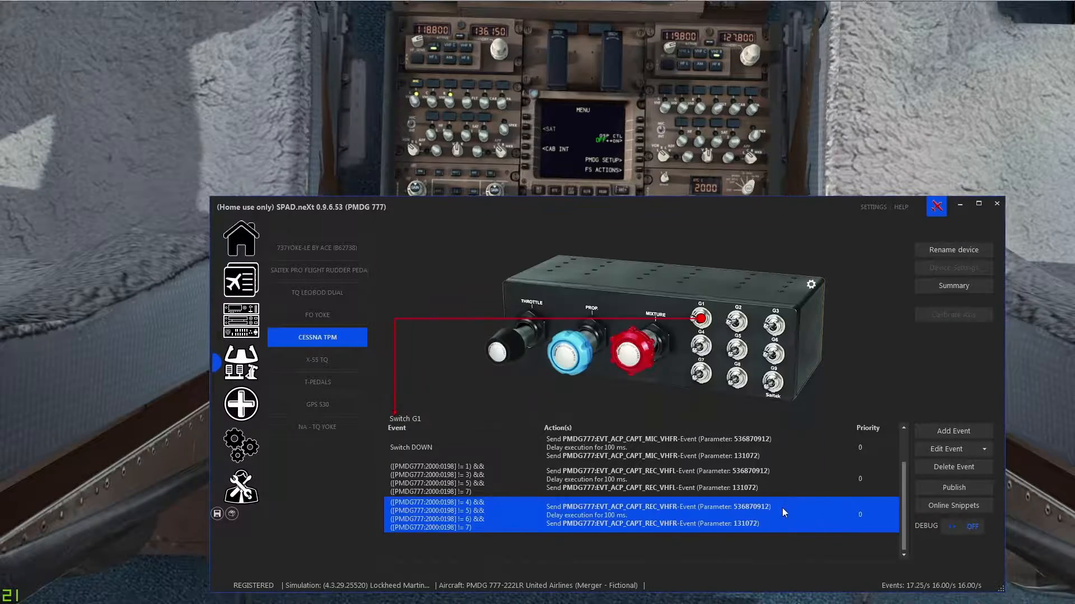
Examine the first receiver-switch condition of switch G1's conditional DOWN event for EVT_ACP_CAPT_REC_VHFR, discarding any changes.
double_click(473, 509)
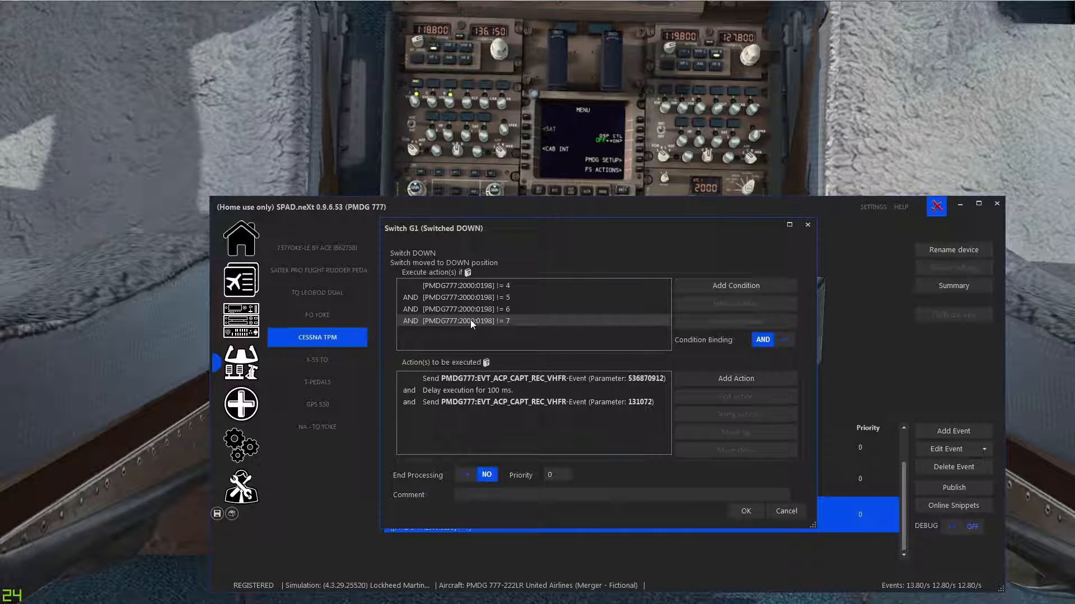
double_click(466, 284)
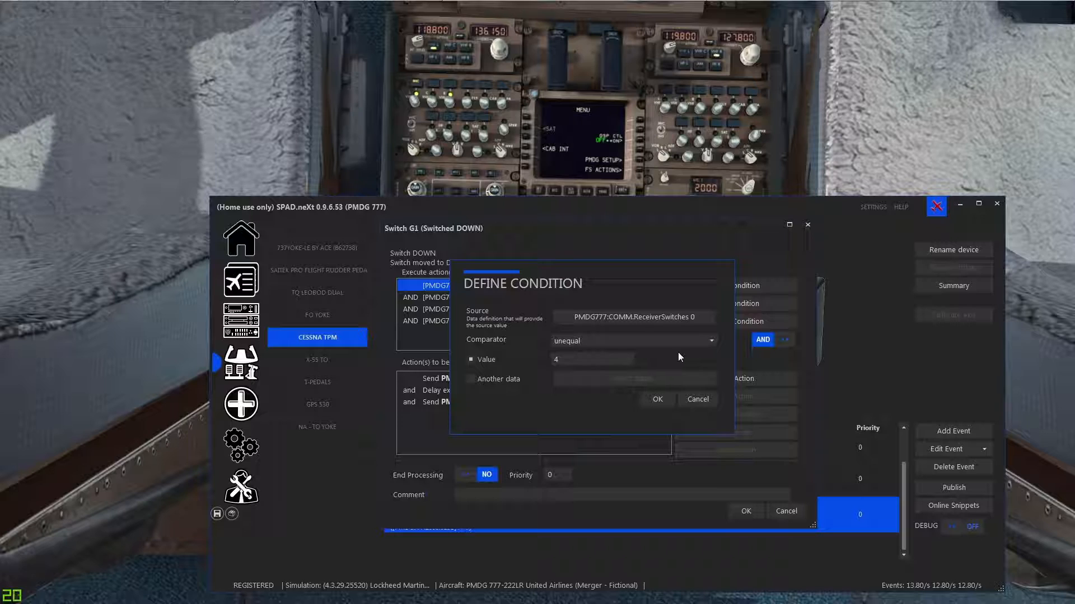
click(707, 399)
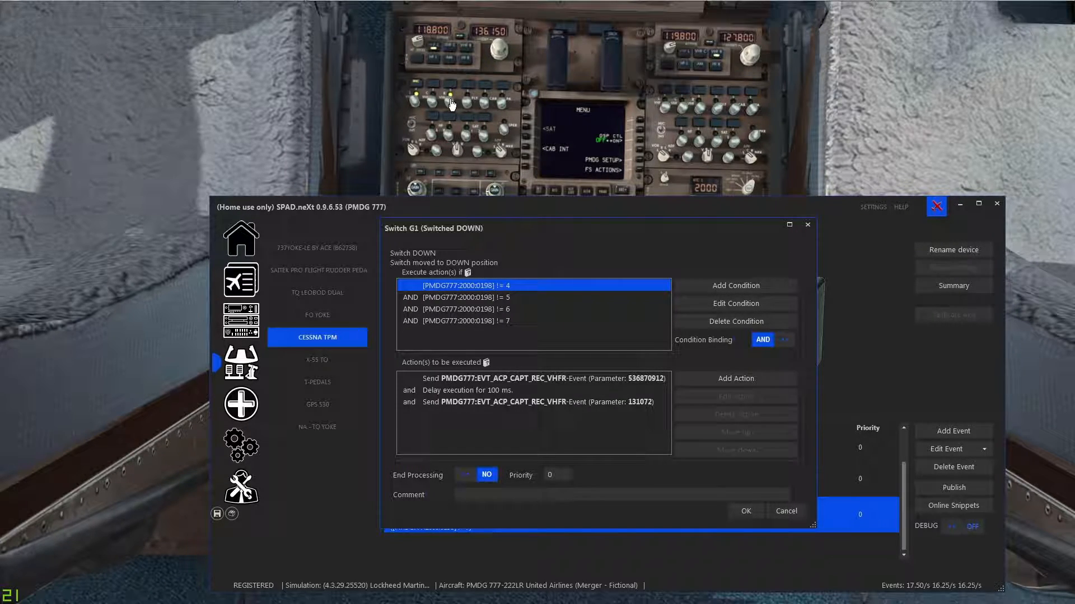
click(781, 511)
Examine the conditions and actions of switch G2's two UP events for the VHFL and VHFR receivers, leaving them unchanged.
click(739, 324)
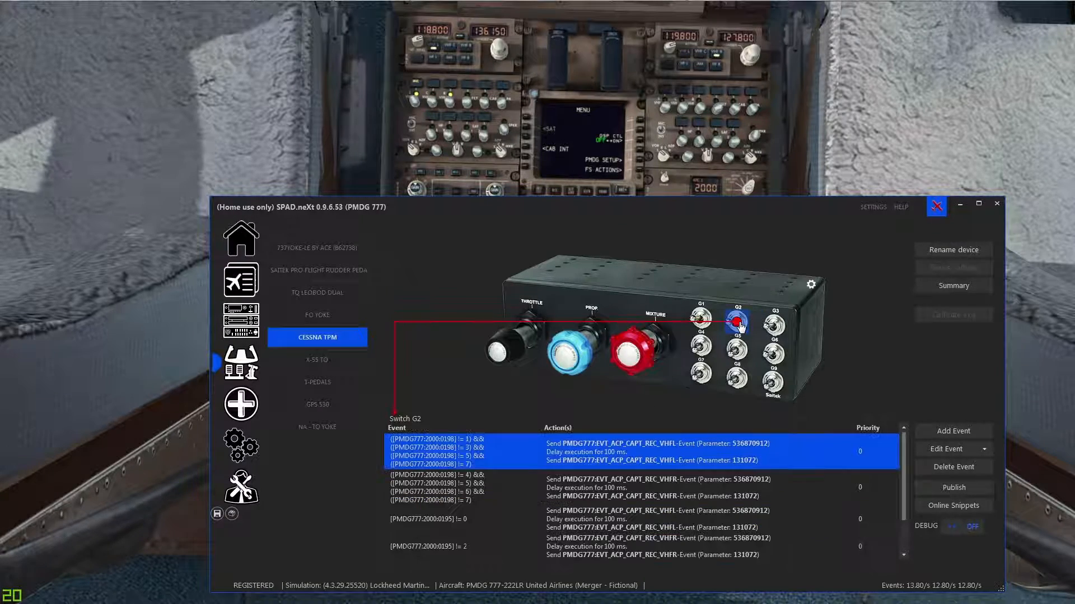
double_click(508, 463)
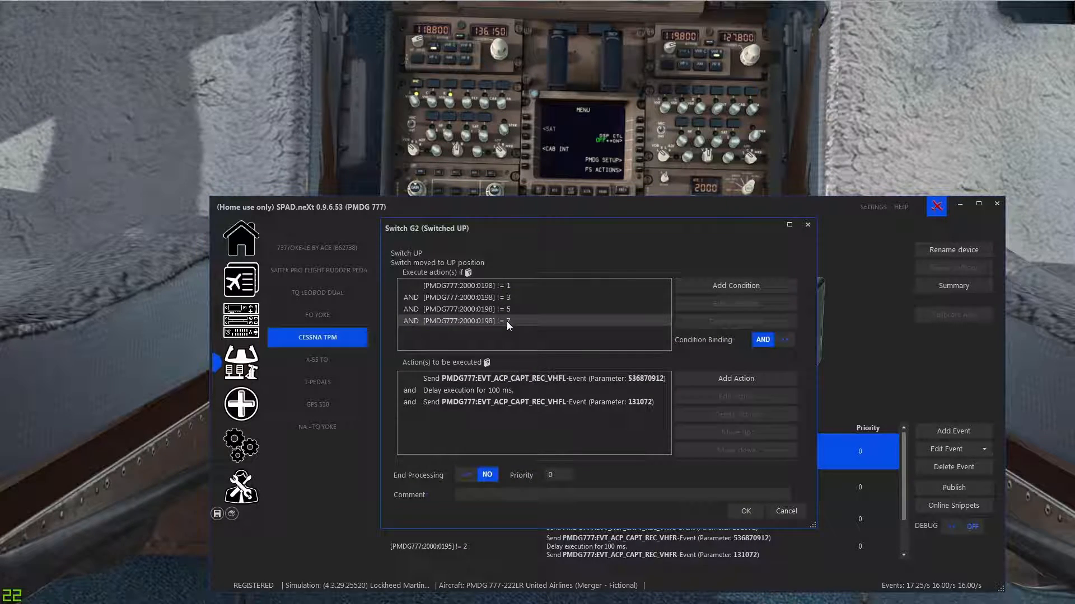
click(791, 505)
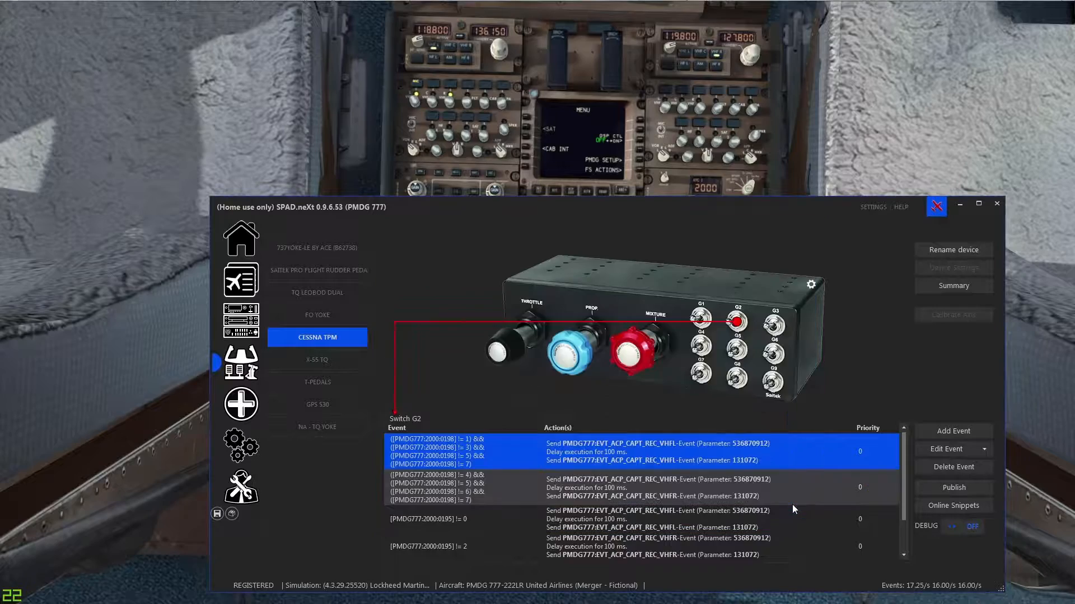
double_click(542, 497)
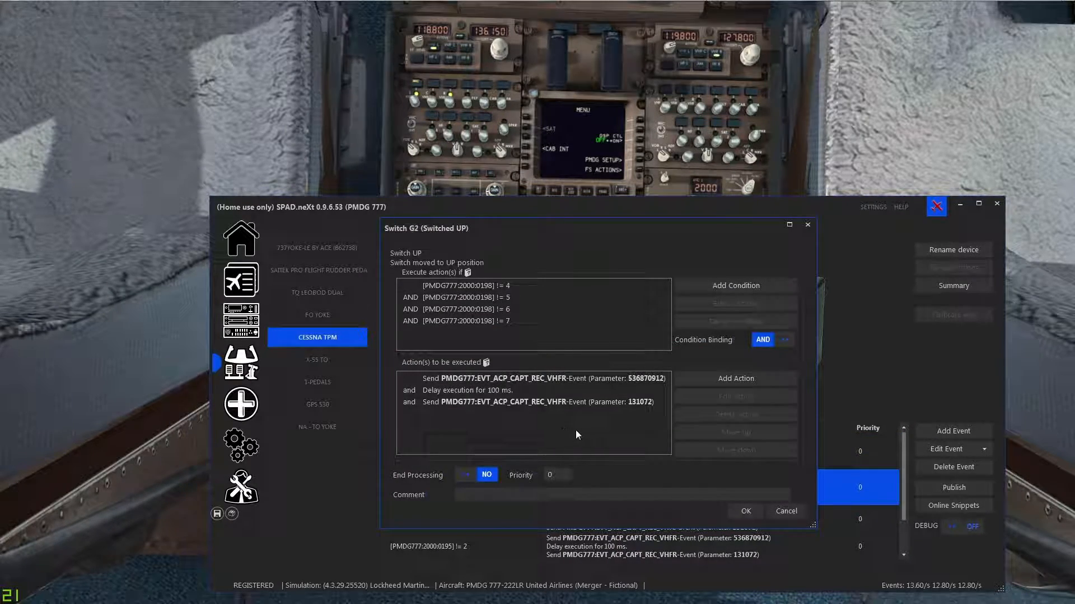
click(787, 511)
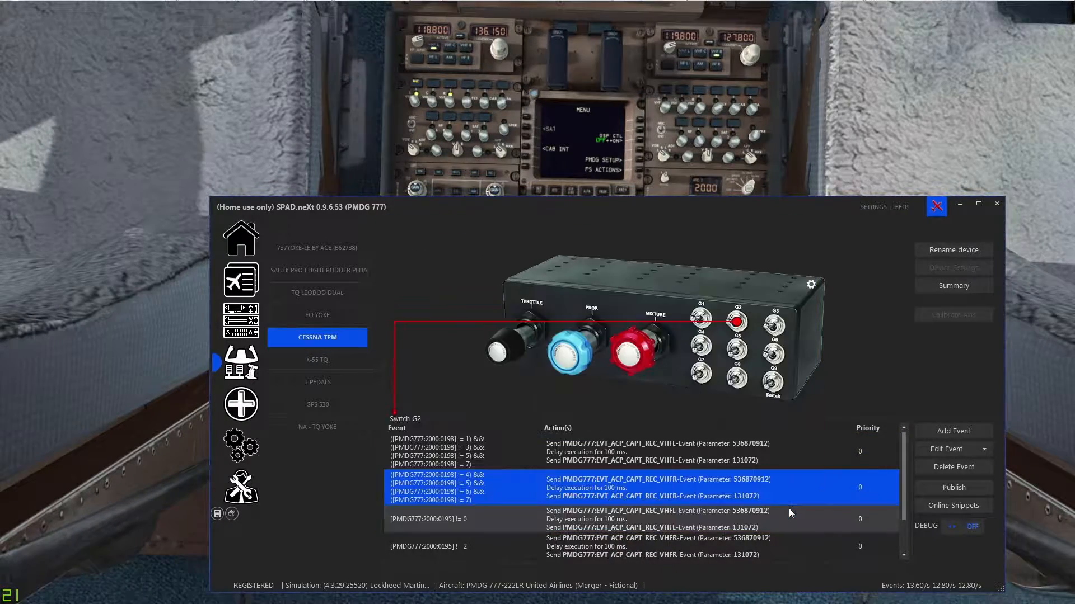
Examine the conditions and actions of switch G2's two DOWN events for the VHFL and VHFR receivers, leaving them unchanged.
click(562, 522)
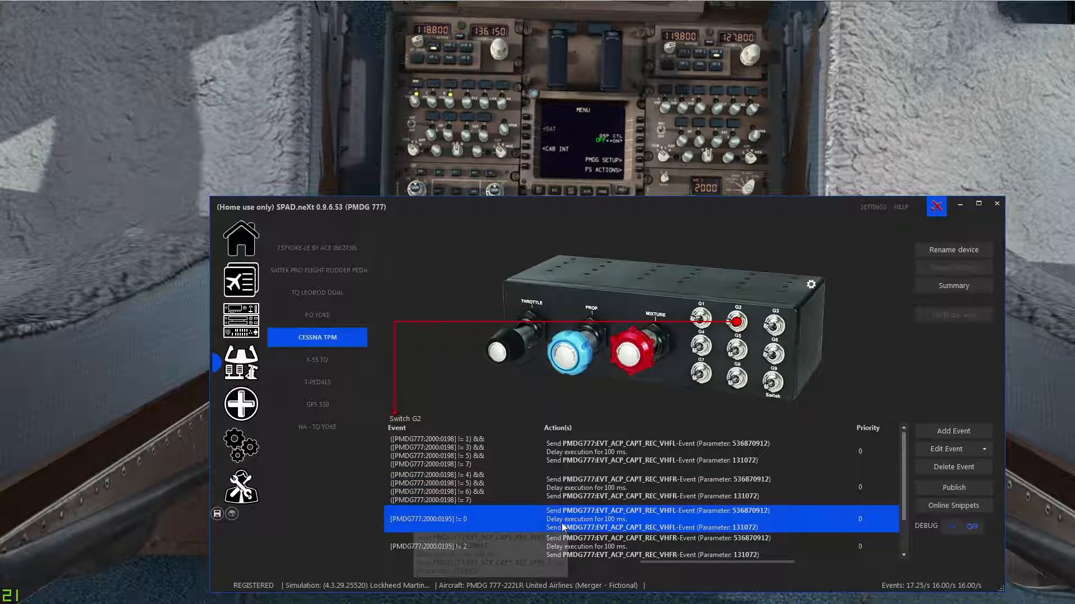
double_click(568, 521)
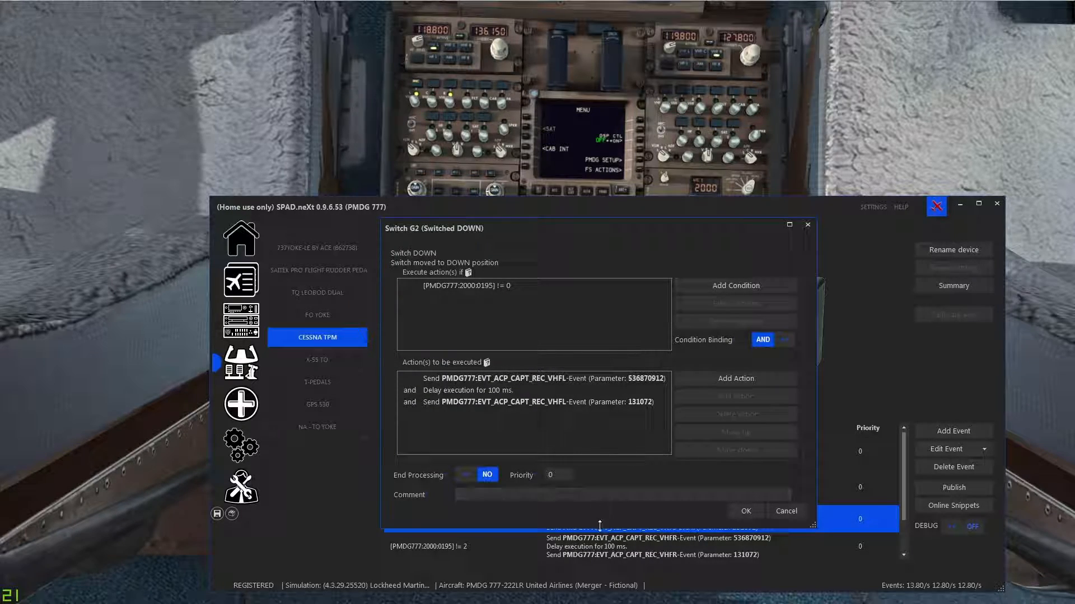
click(786, 511)
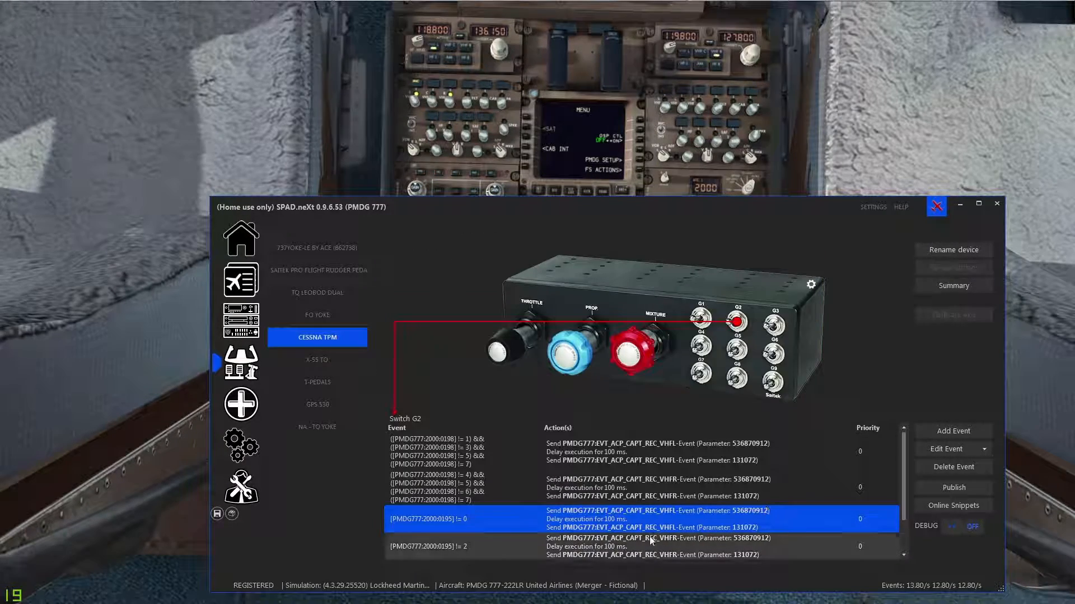
double_click(640, 545)
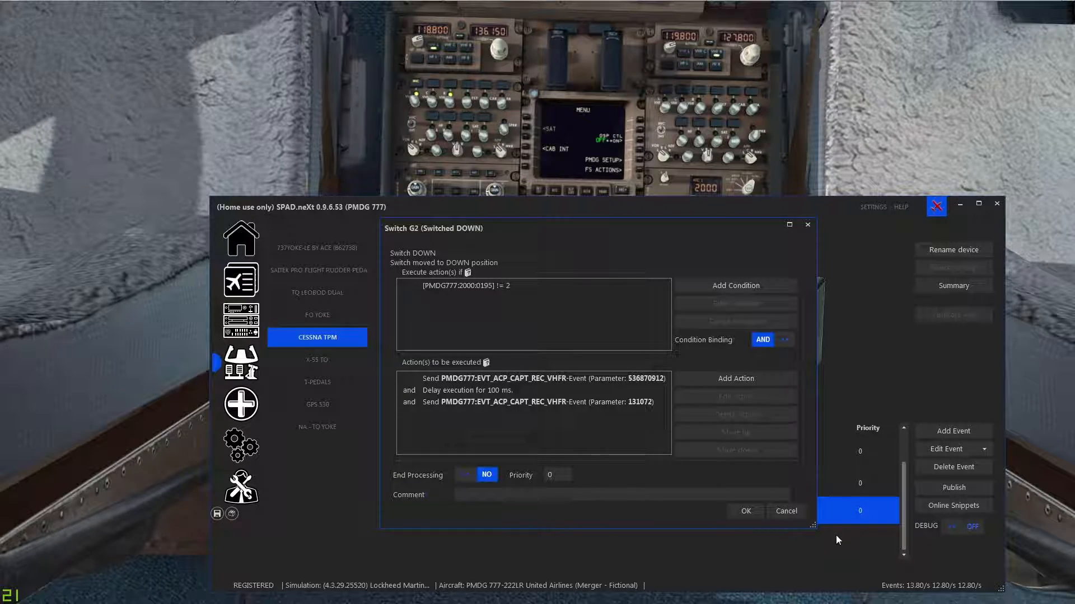
click(786, 511)
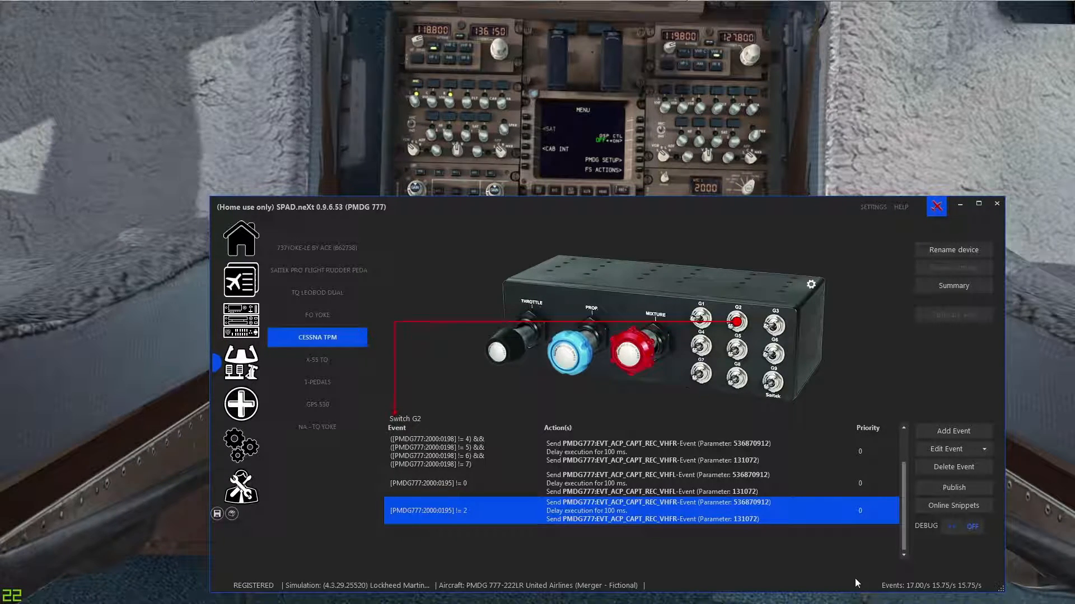
Show switch G1's events again and bring up the Radio Panel's configuration.
click(705, 324)
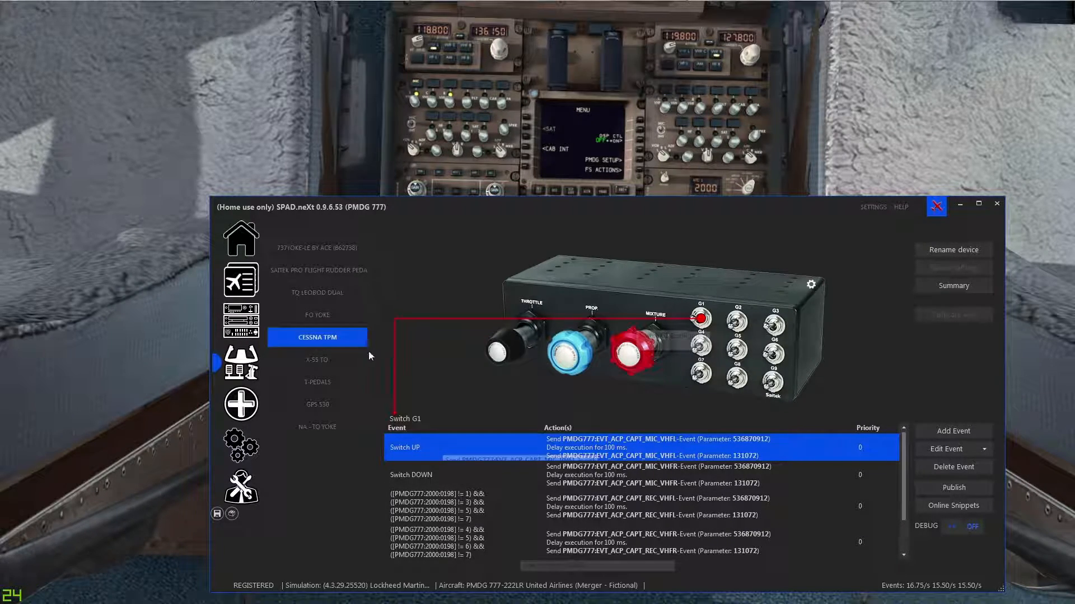
click(257, 317)
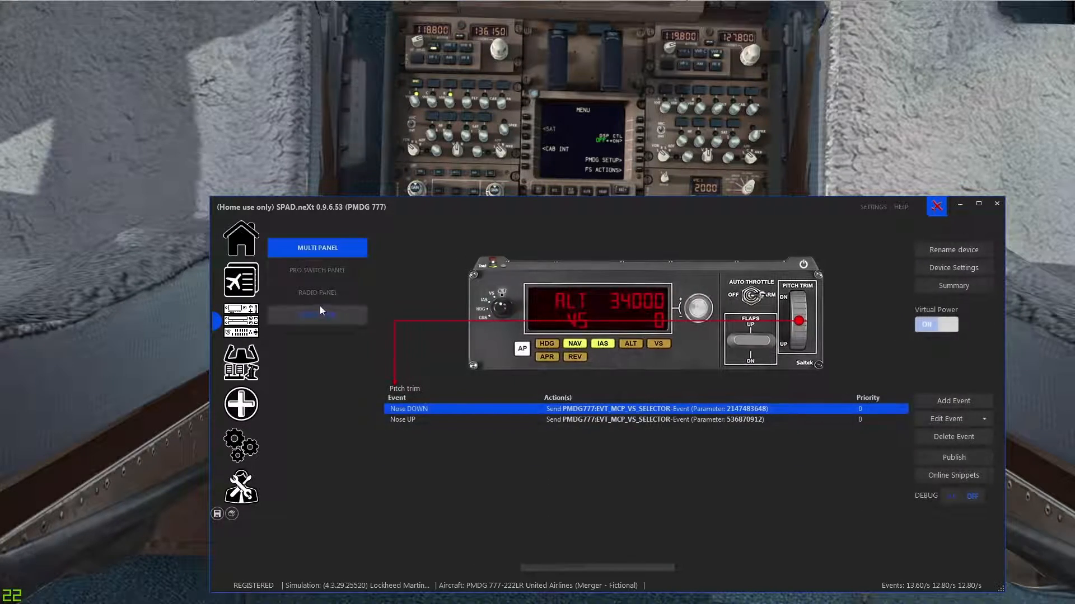
click(317, 293)
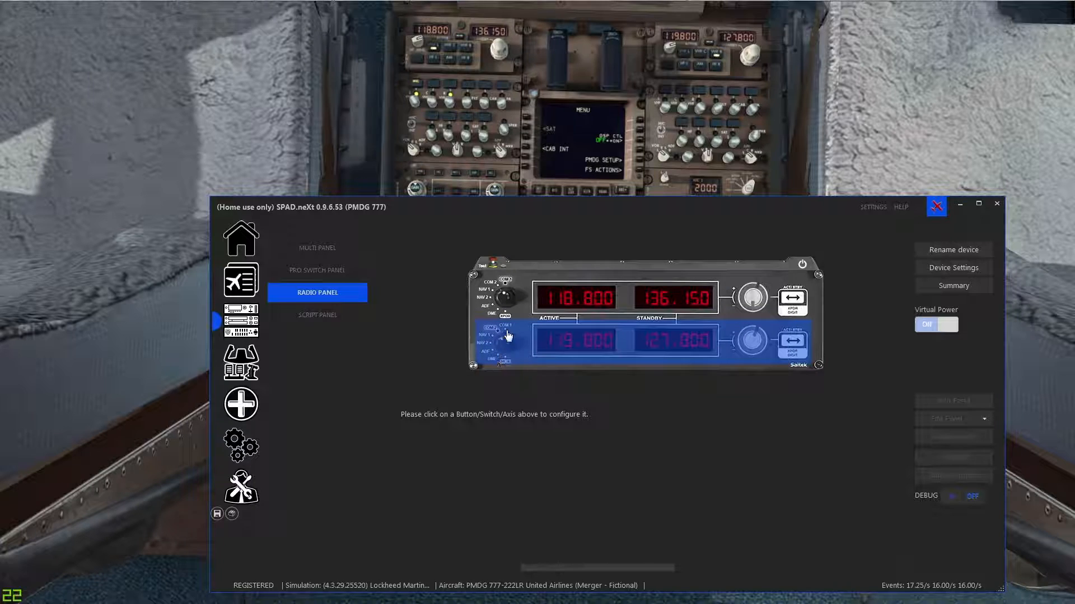